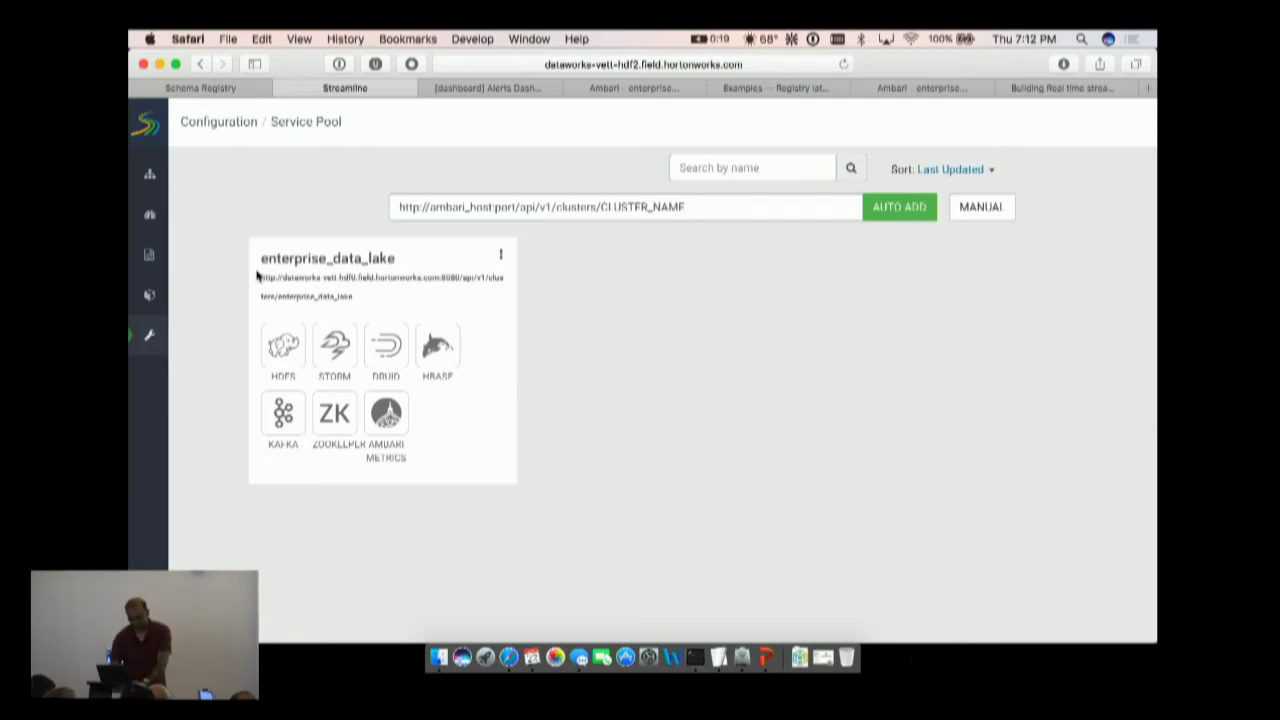
# Copy the enterprise_data_lake card's Ambari URL and load it in a new browser tab.
pyautogui.moveTo(258, 277); pyautogui.dragTo(462, 277)
pyautogui.press('super+c')
pyautogui.press('super+t')
pyautogui.press('super+v')
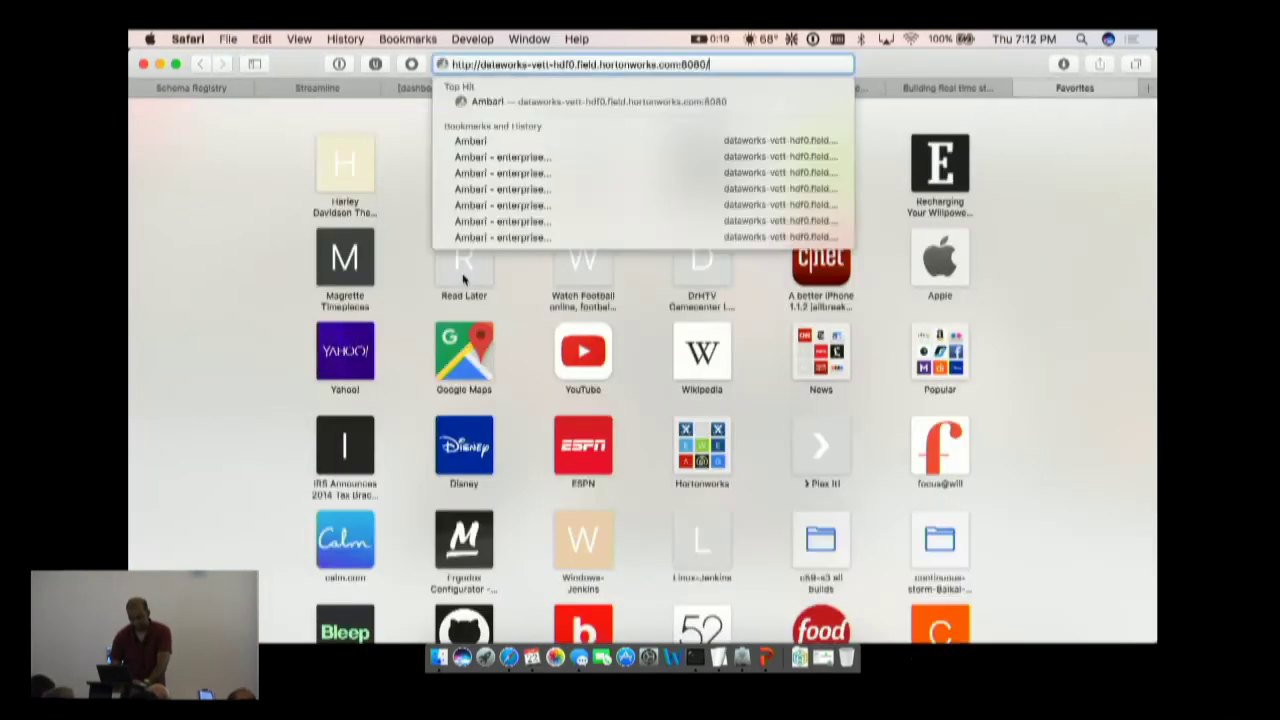
pyautogui.press('Return')
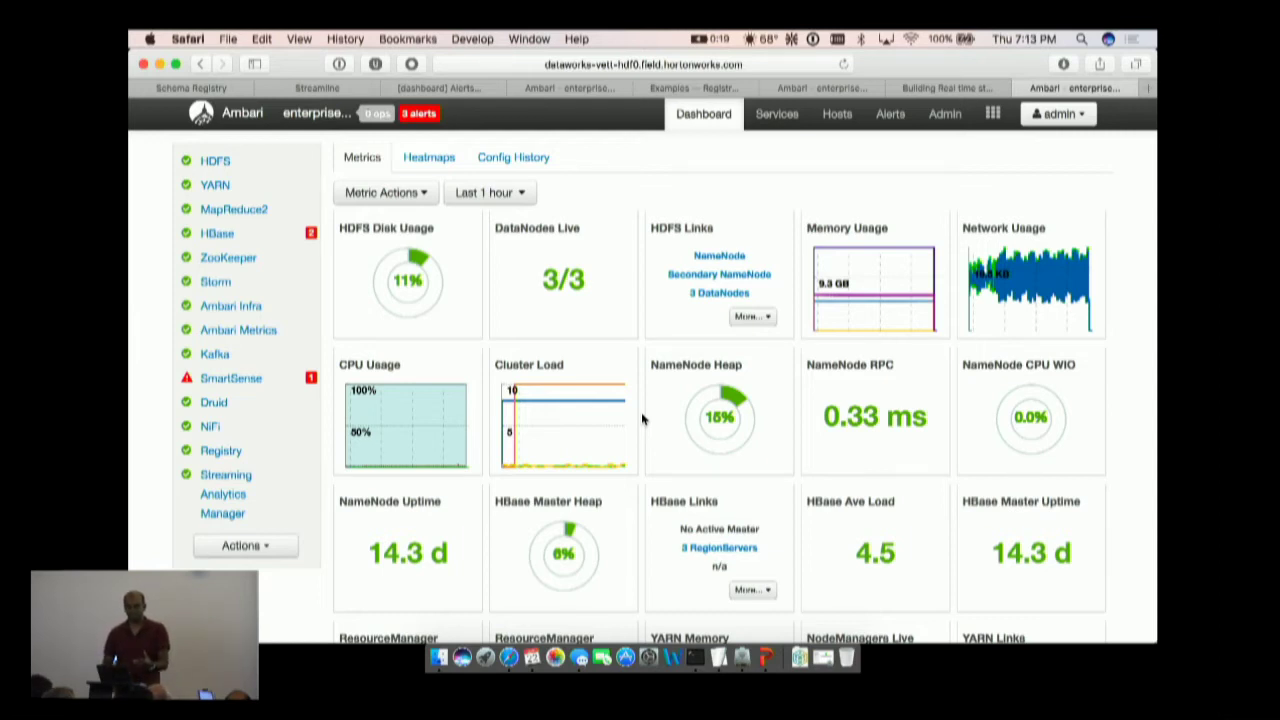
# Cycle through the browser tabs back to the Streaming Analytics Manager tab.
pyautogui.moveTo(650, 409)
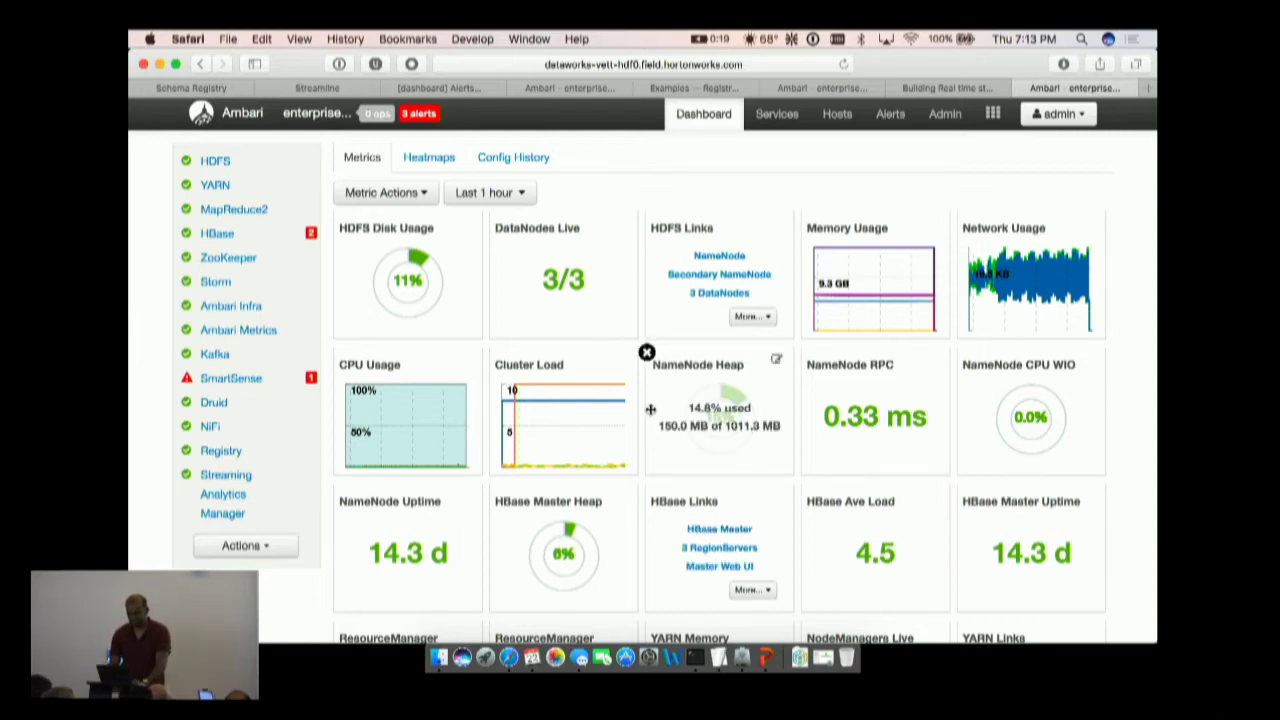
pyautogui.hotkey('ctrl', 'shift', 'Tab')
pyautogui.hotkey('ctrl', 'Tab')
pyautogui.hotkey('ctrl', 'Tab')
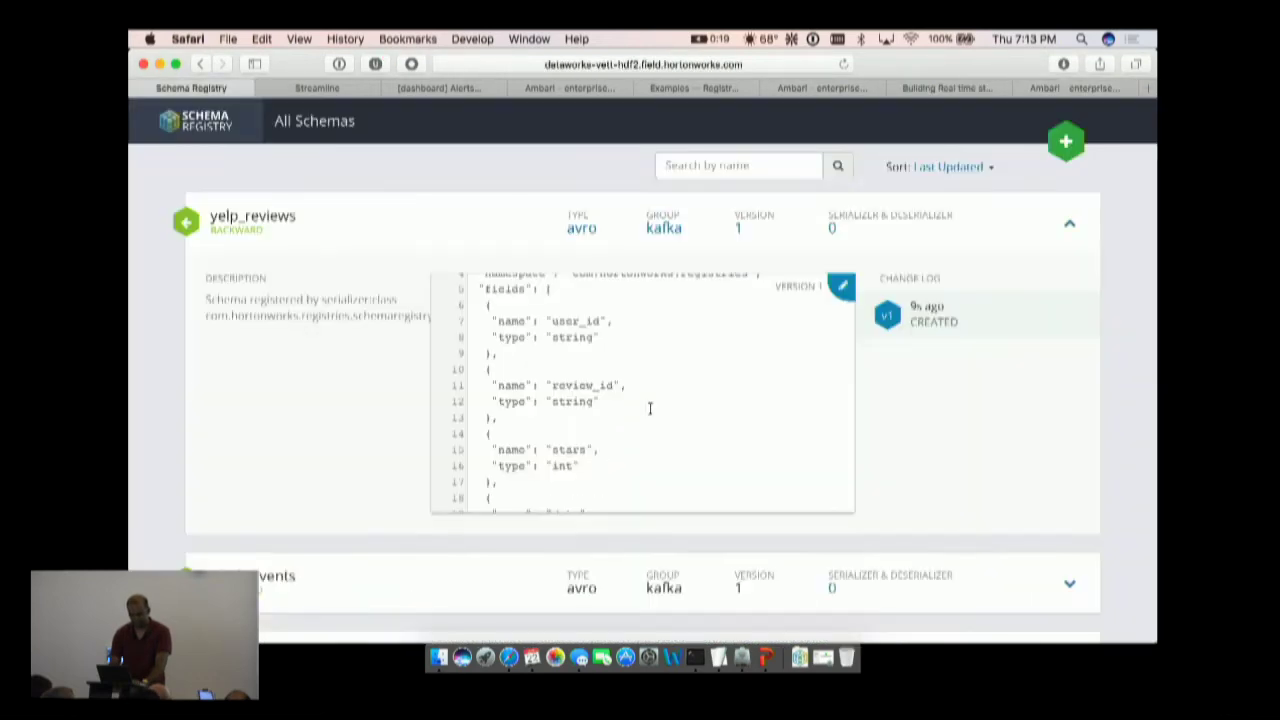
pyautogui.hotkey('ctrl', 'Tab')
# Replace the cluster address with the Ambari host plus api/v1/clusters/enterprise_data_lake.
pyautogui.click(704, 207)
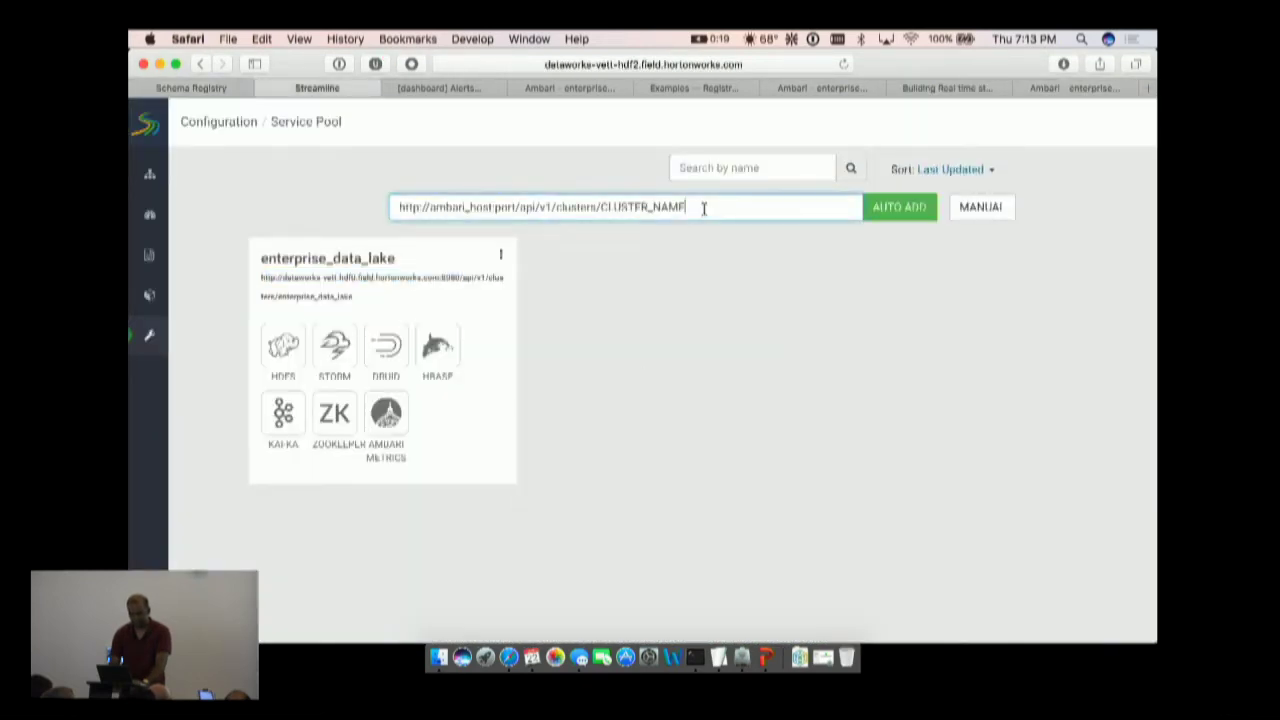
pyautogui.press('super+a')
pyautogui.press('super+v')
pyautogui.write('ap')
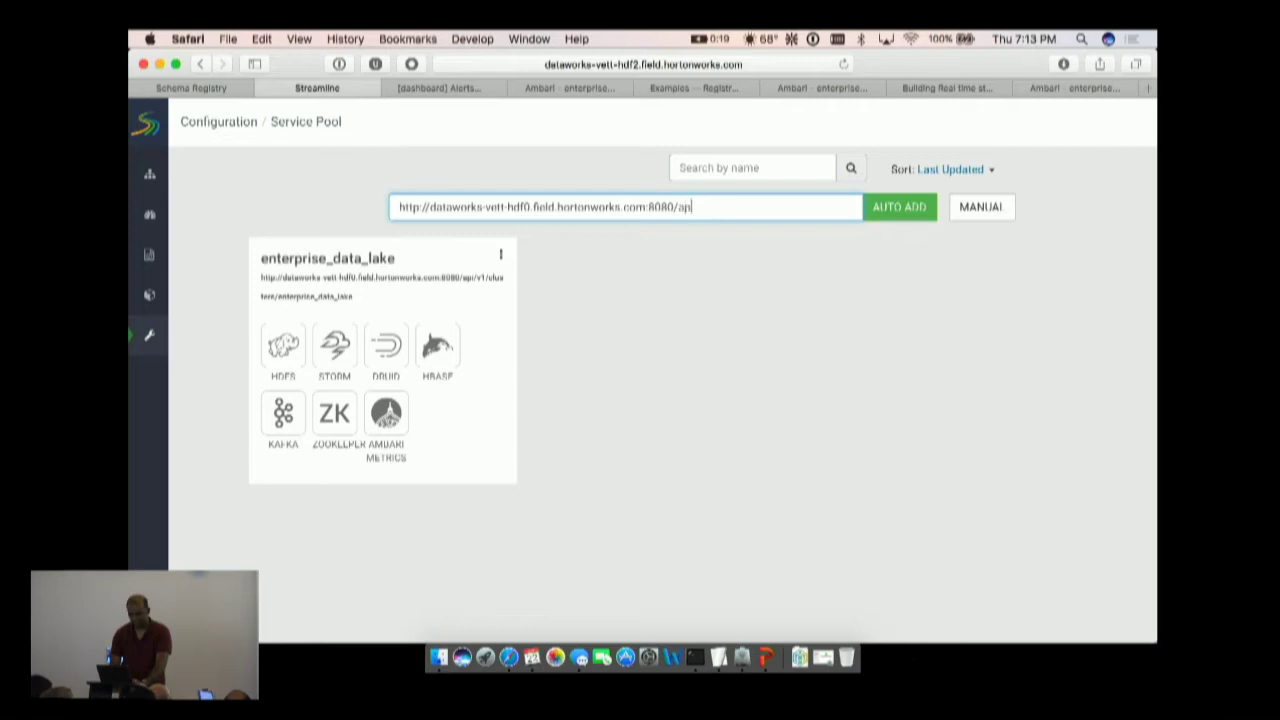
pyautogui.write('i/v1/clusters/')
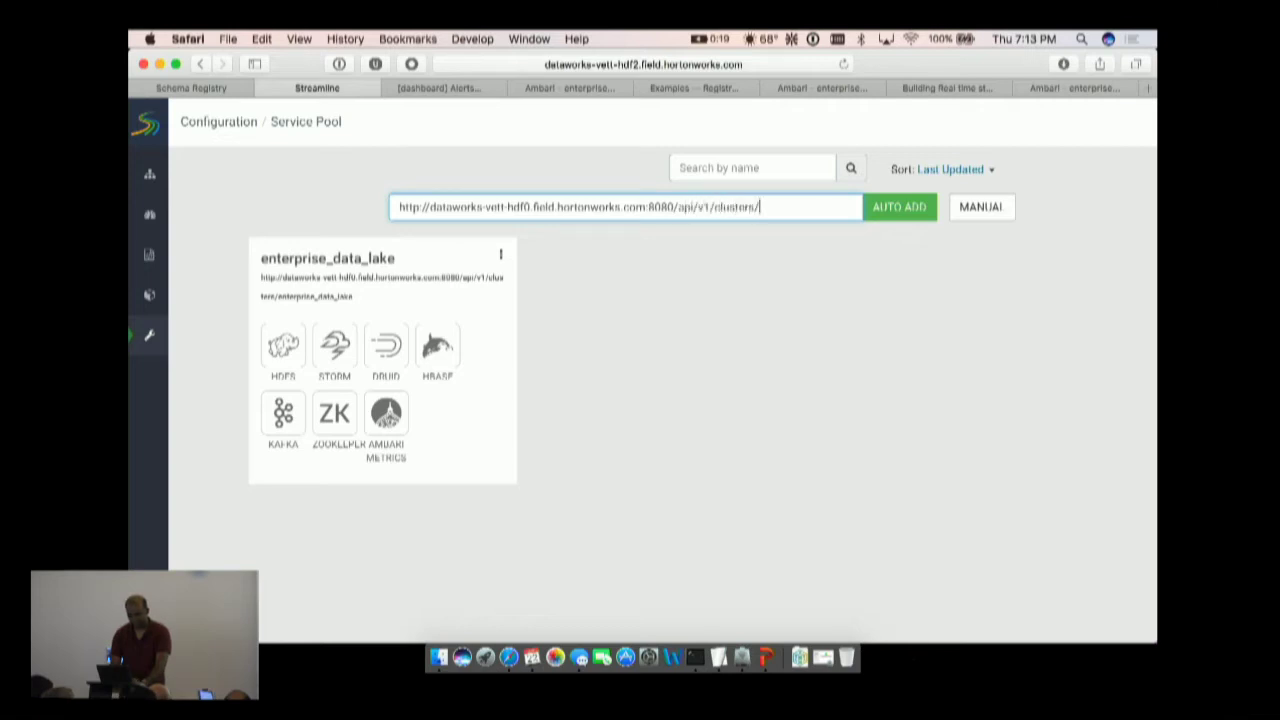
pyautogui.write('enterprise_data_lake')
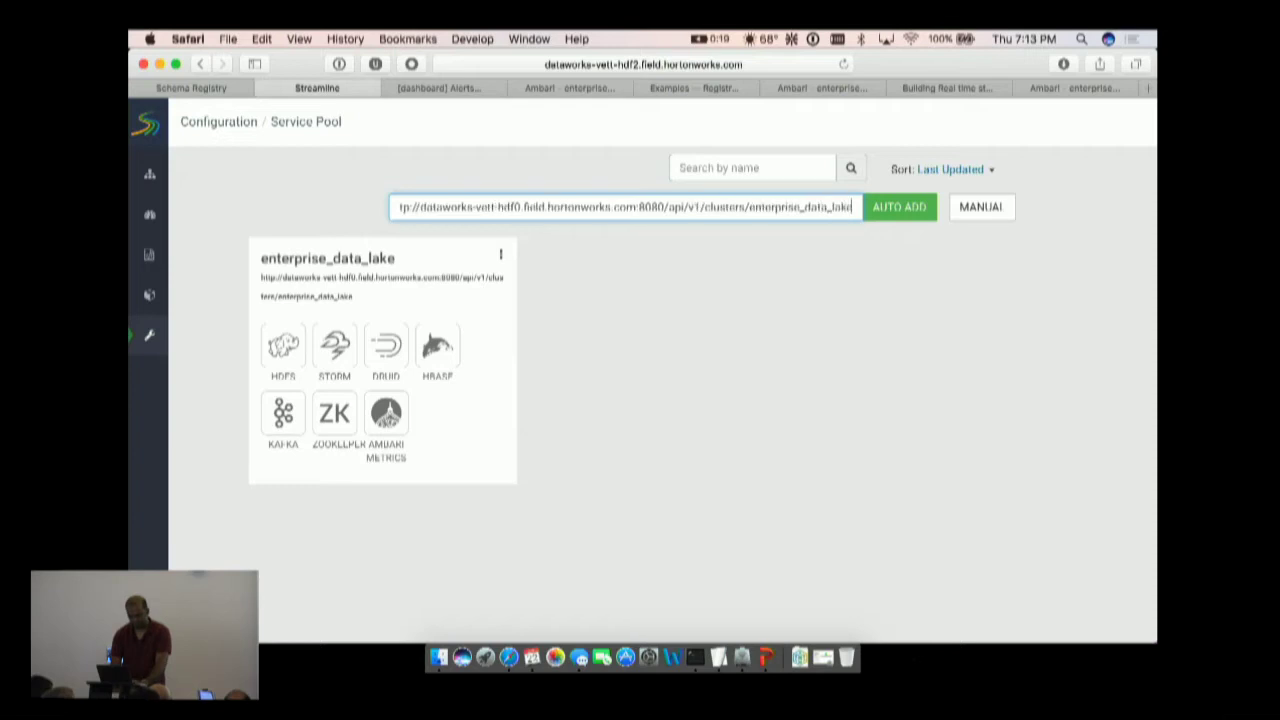
# Auto-add the cluster, fill in the Ambari username and password, then cancel the credentials prompt.
pyautogui.click(905, 218)
pyautogui.press('Tab')
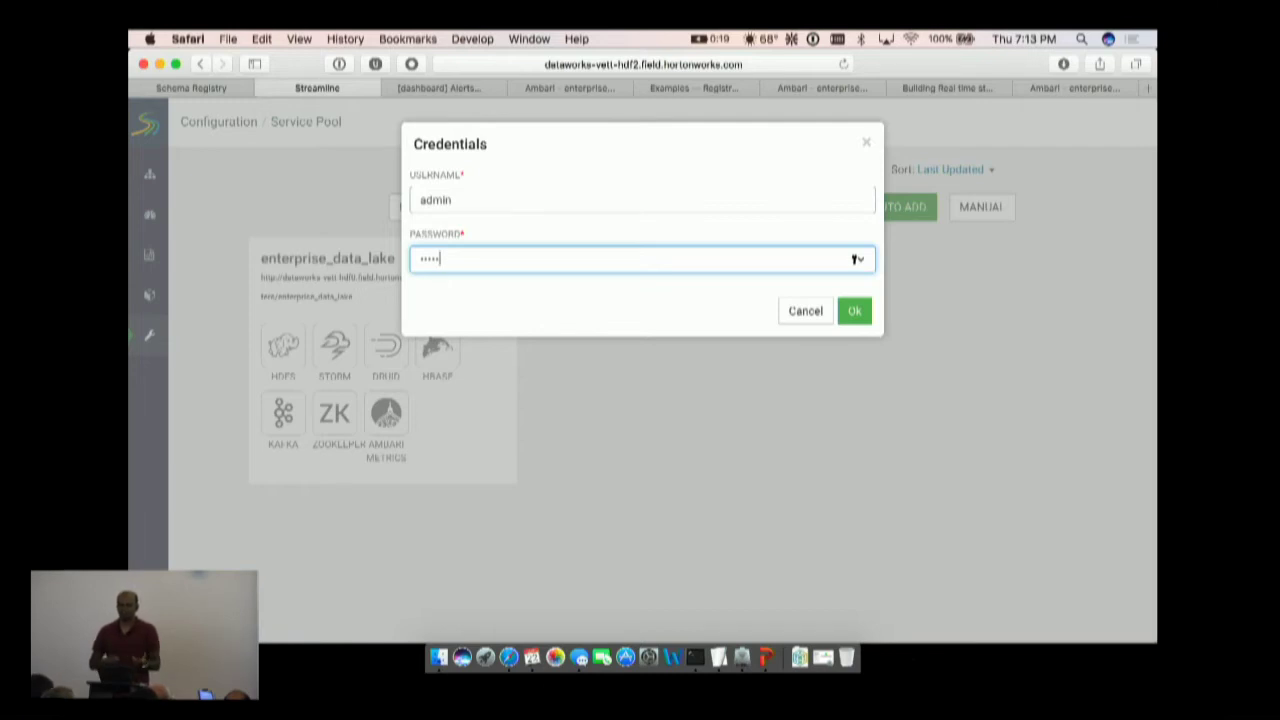
pyautogui.click(797, 311)
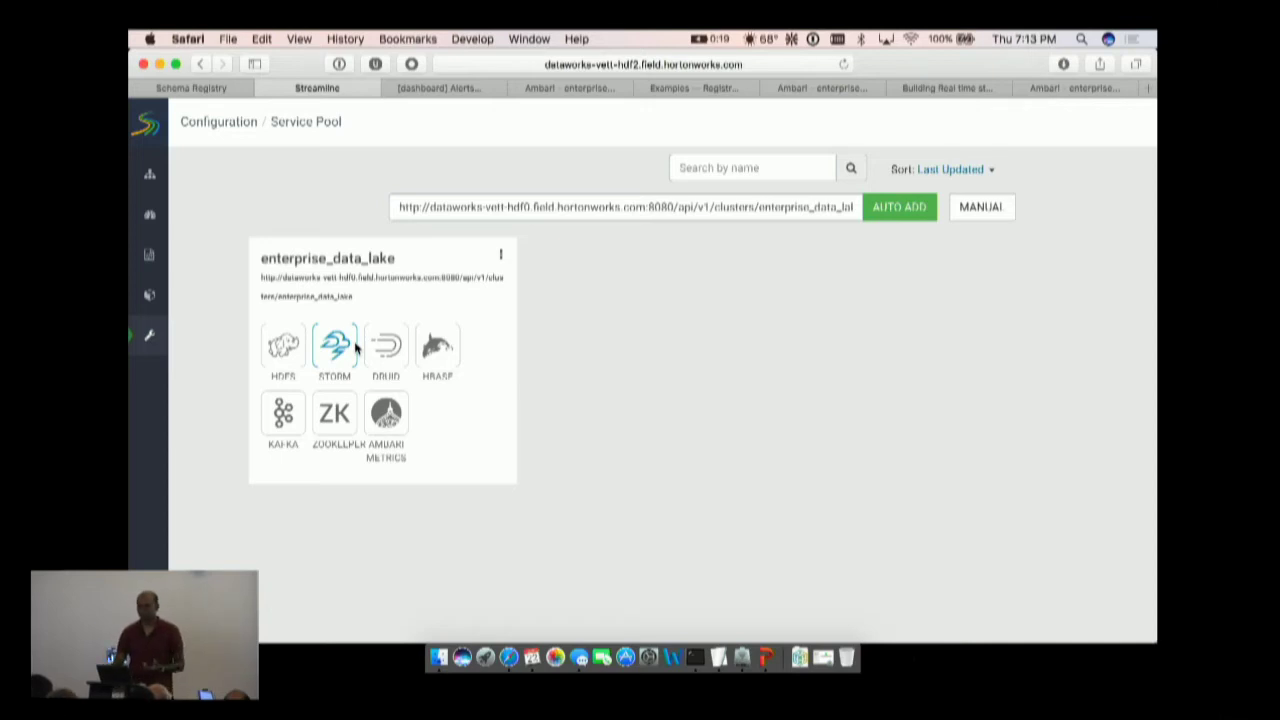
# Manually add a cluster named TestCluster with description 'test'.
pyautogui.click(983, 210)
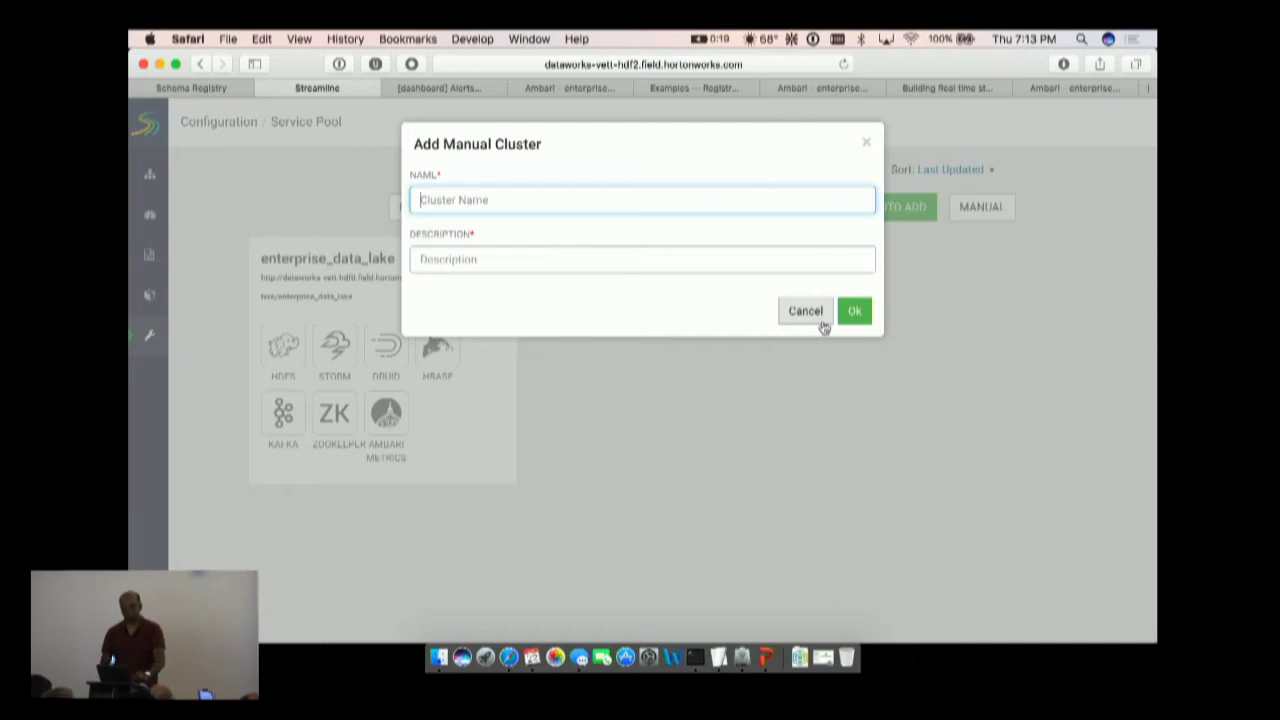
pyautogui.write('Test')
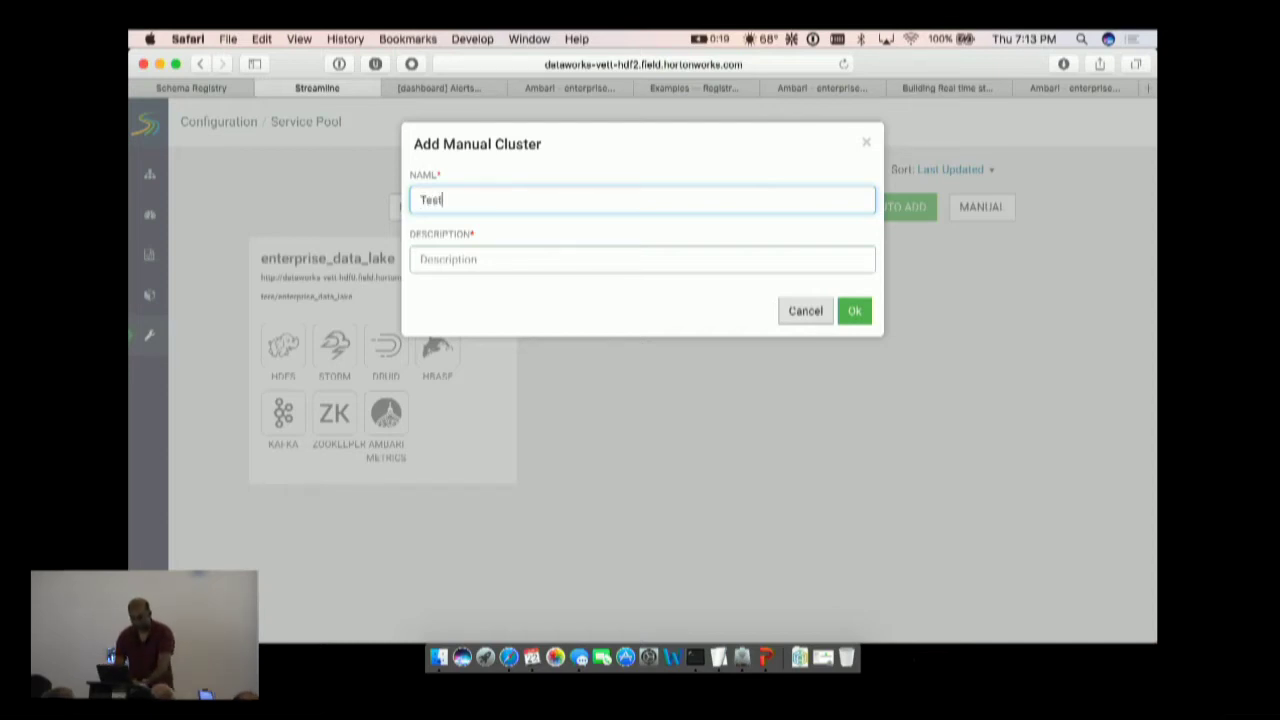
pyautogui.write('Cluster')
pyautogui.click(642, 259)
pyautogui.write('test')
pyautogui.click(858, 311)
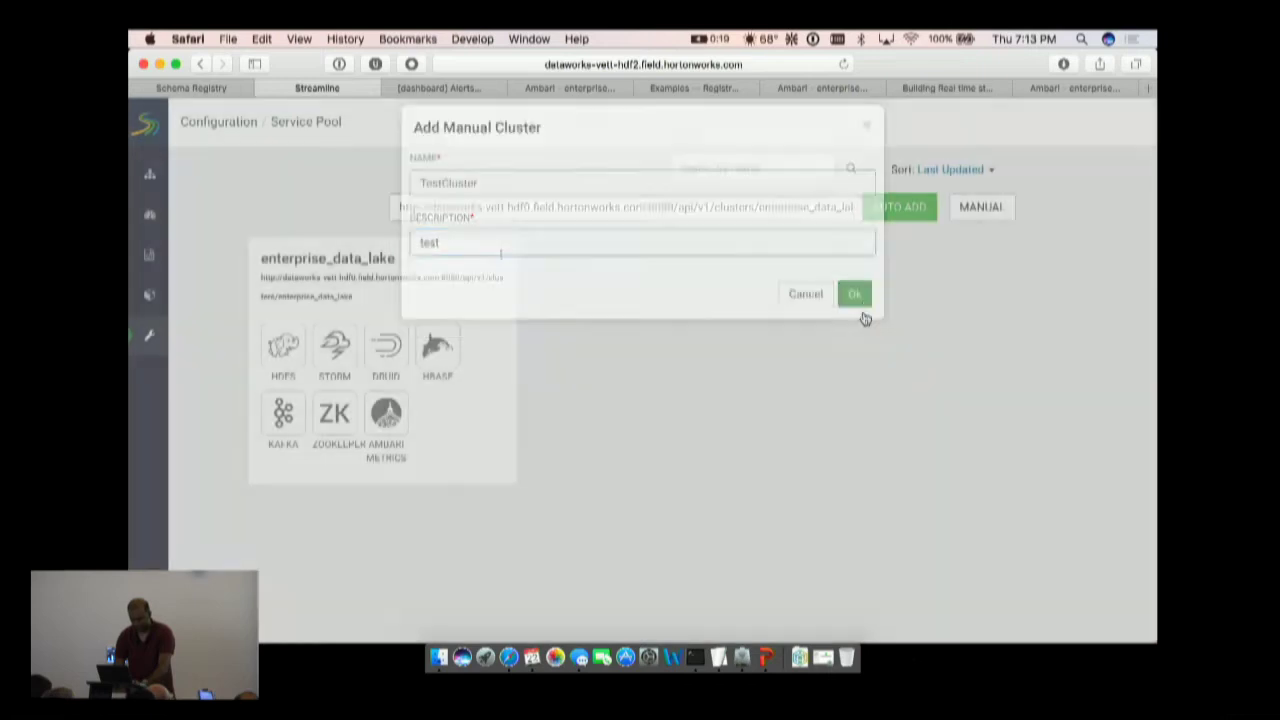
# Begin adding a STORM service to TestCluster, then cancel without adding it.
pyautogui.click(563, 328)
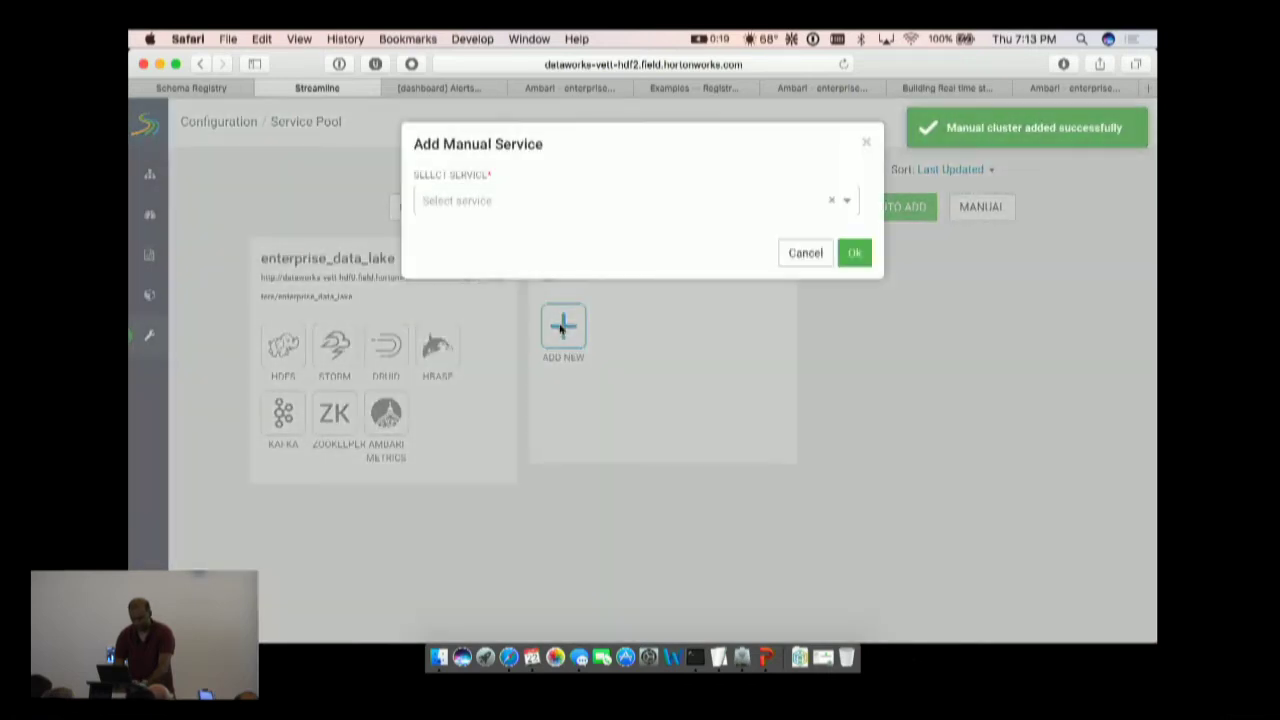
pyautogui.click(559, 202)
pyautogui.click(538, 262)
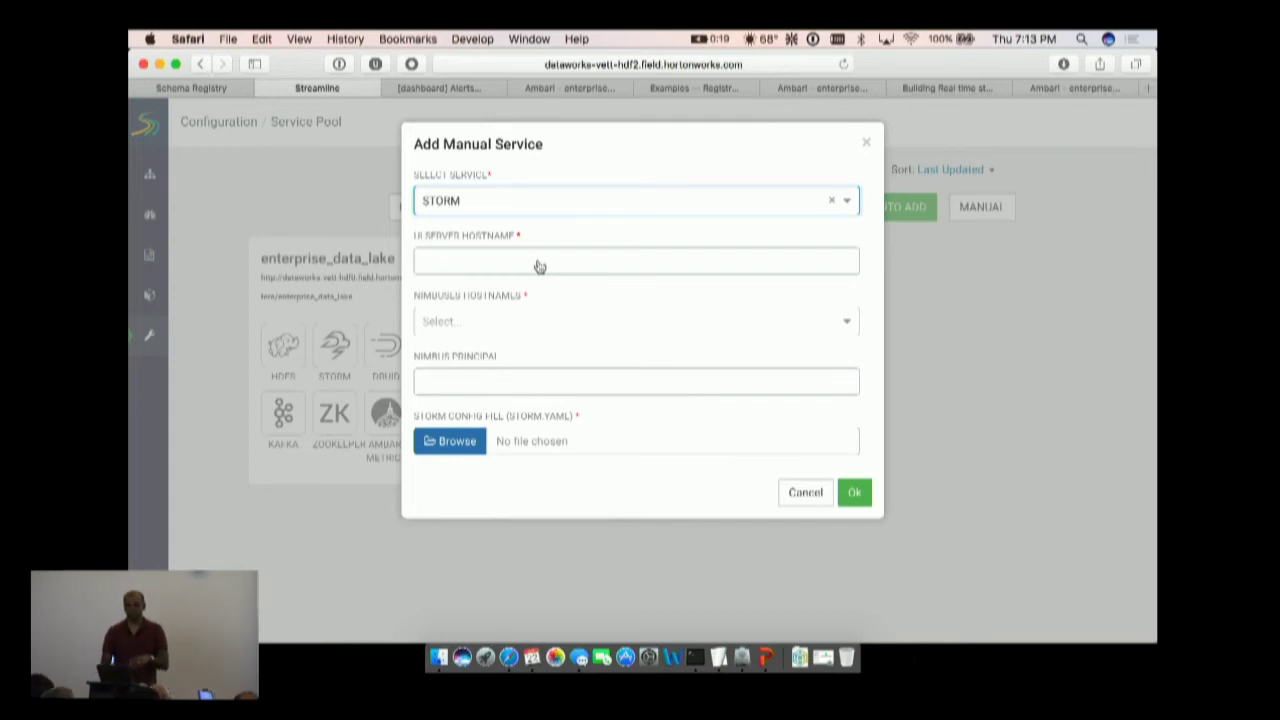
pyautogui.click(805, 492)
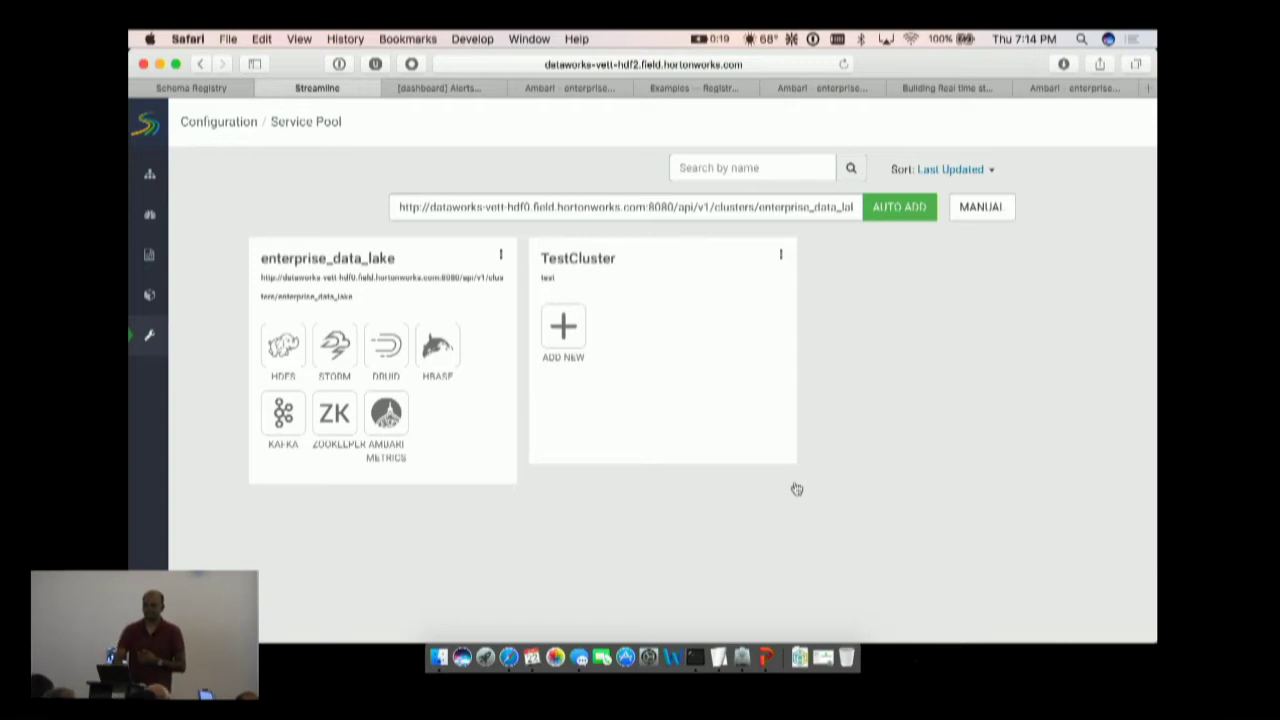
# Start a new environment that includes the KAFKA, ZOOKEEPER and STORM services.
pyautogui.moveTo(140, 334)
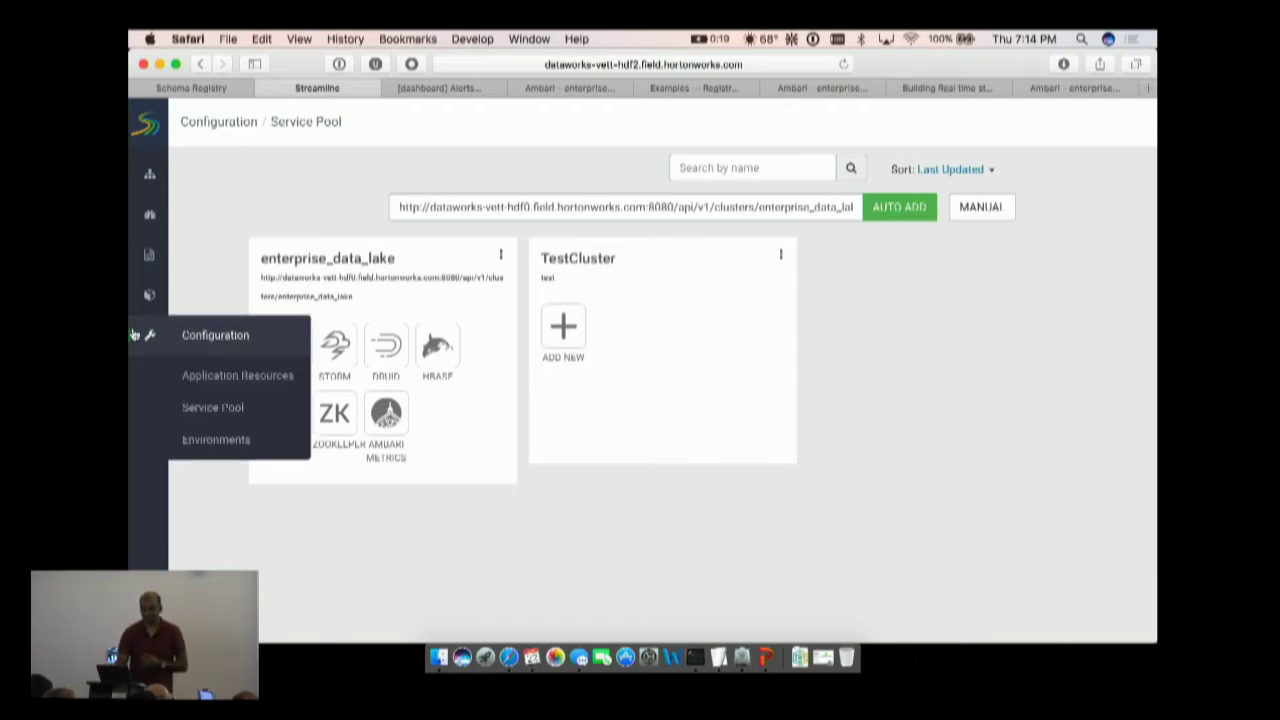
pyautogui.click(216, 440)
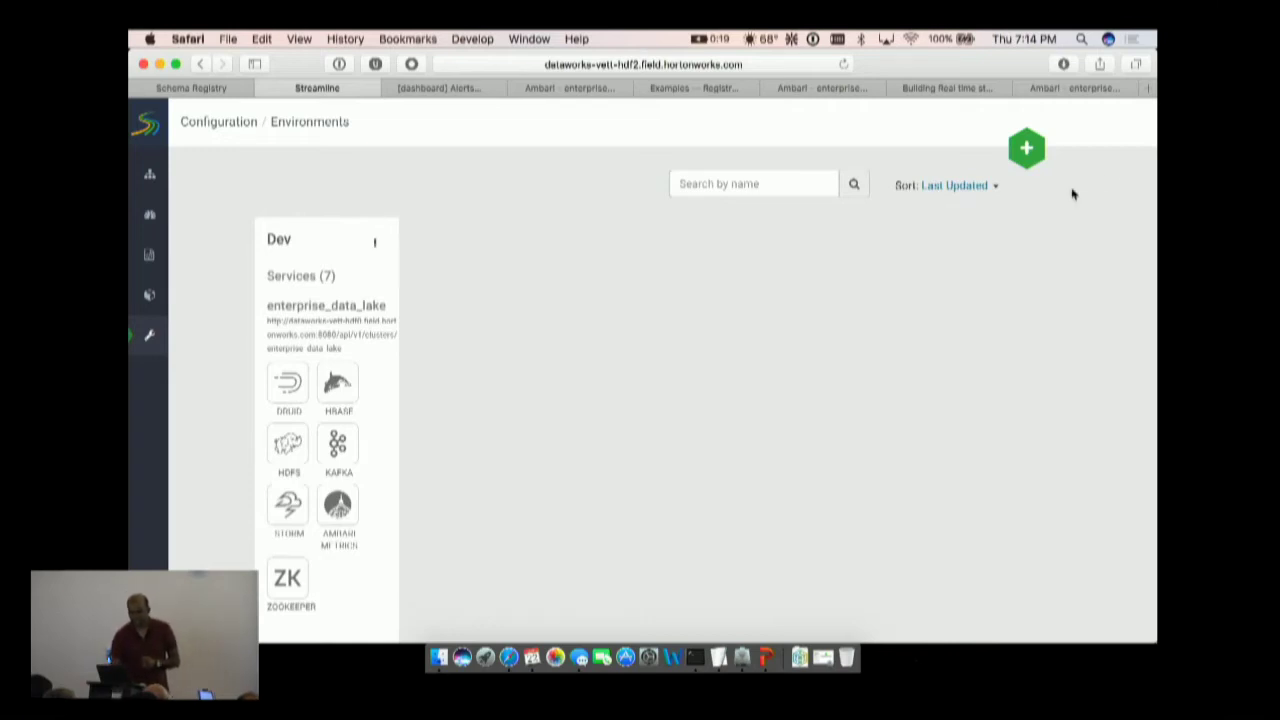
pyautogui.click(1028, 149)
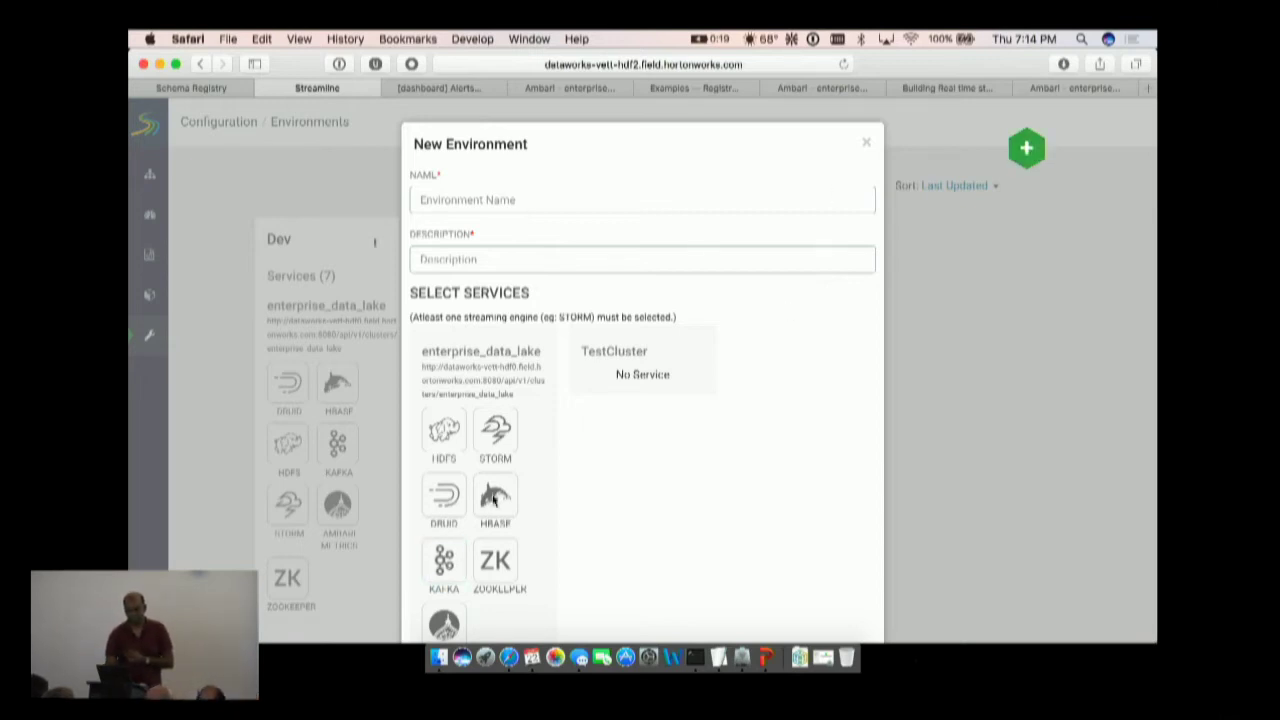
pyautogui.click(445, 556)
pyautogui.click(492, 556)
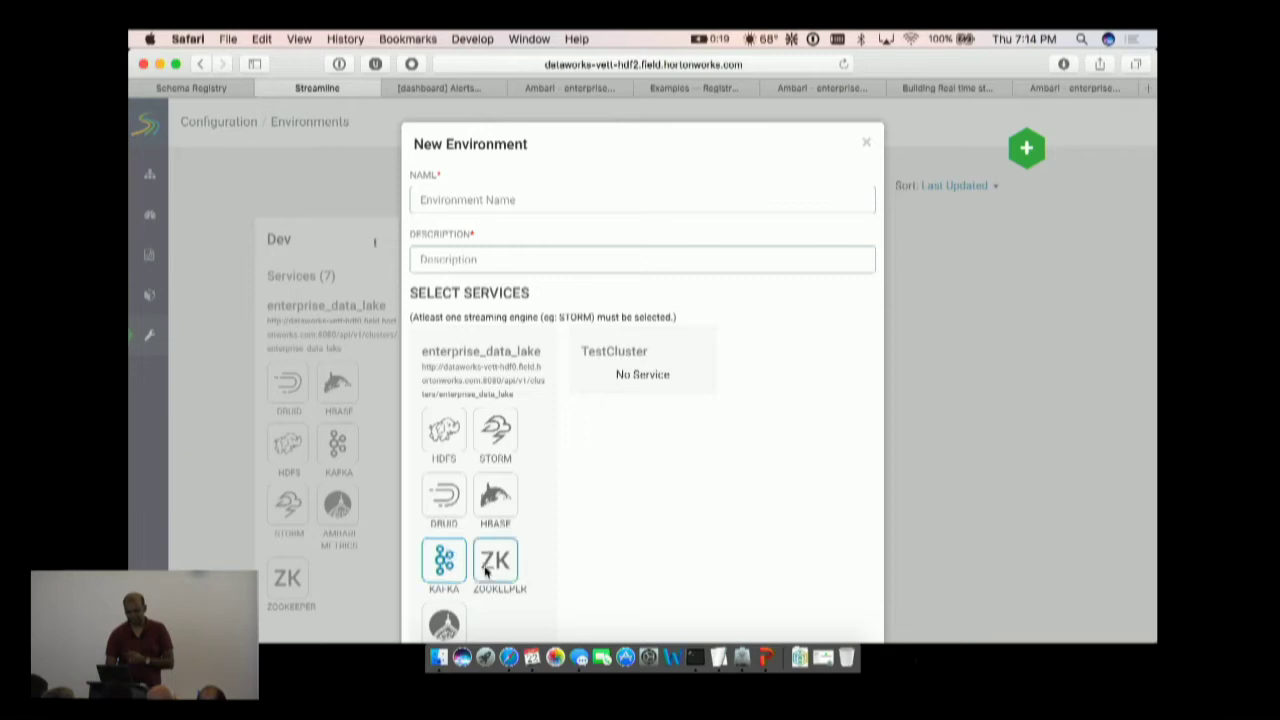
pyautogui.click(495, 430)
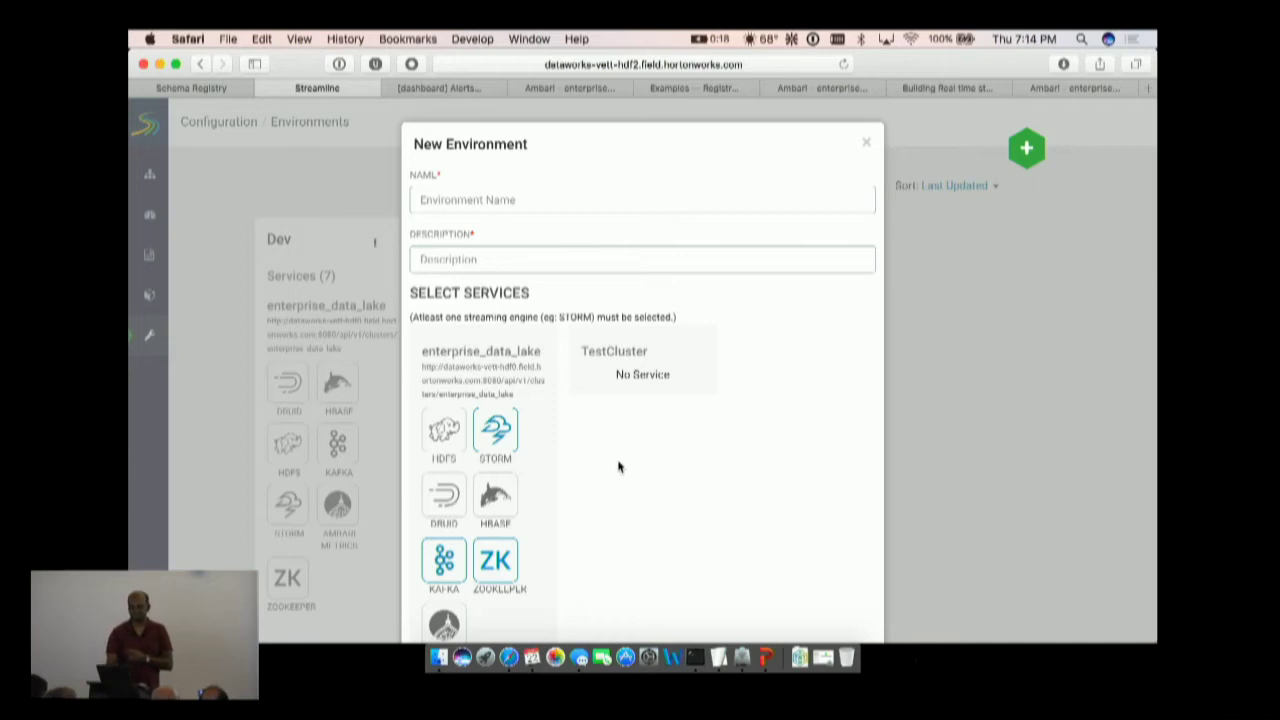
# Name the environment MyEnv with description 'env', save it, then go to My Applications.
pyautogui.click(526, 196)
pyautogui.write('MyE')
pyautogui.press('BackSpace')
pyautogui.write('Env')
pyautogui.press('Tab')
pyautogui.write('env')
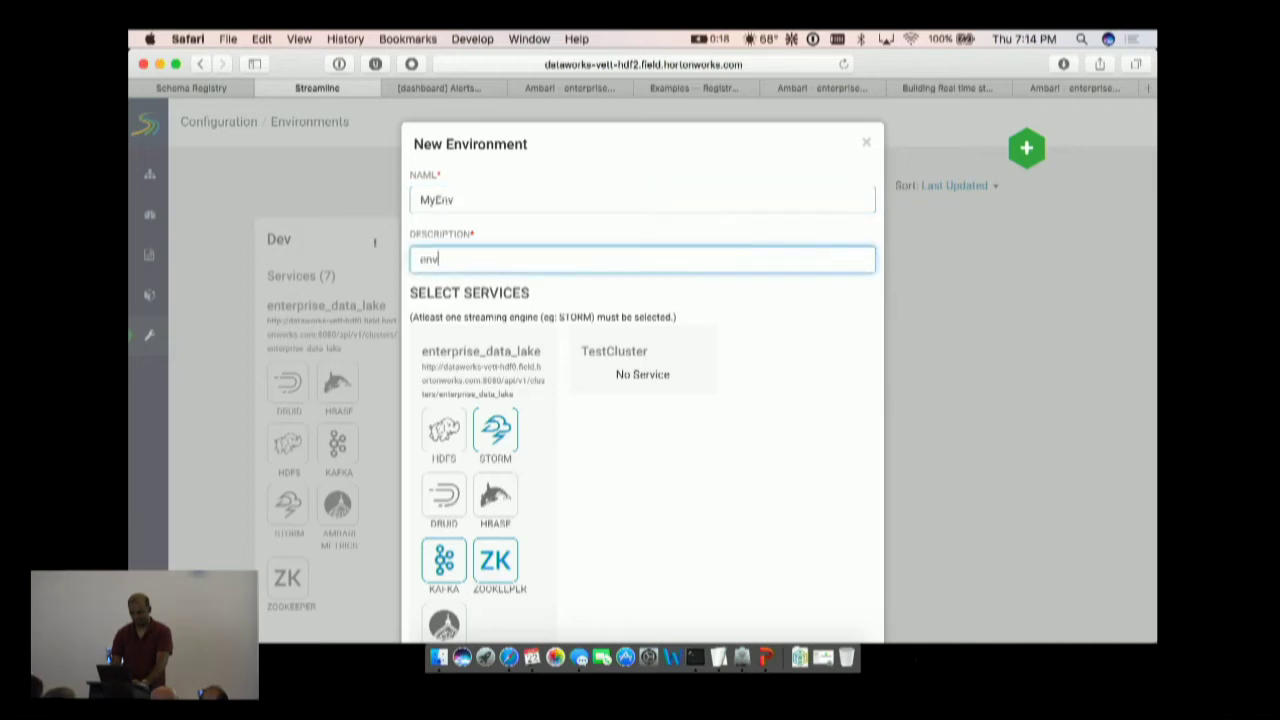
pyautogui.scroll(-3, 756, 467)
pyautogui.click(854, 594)
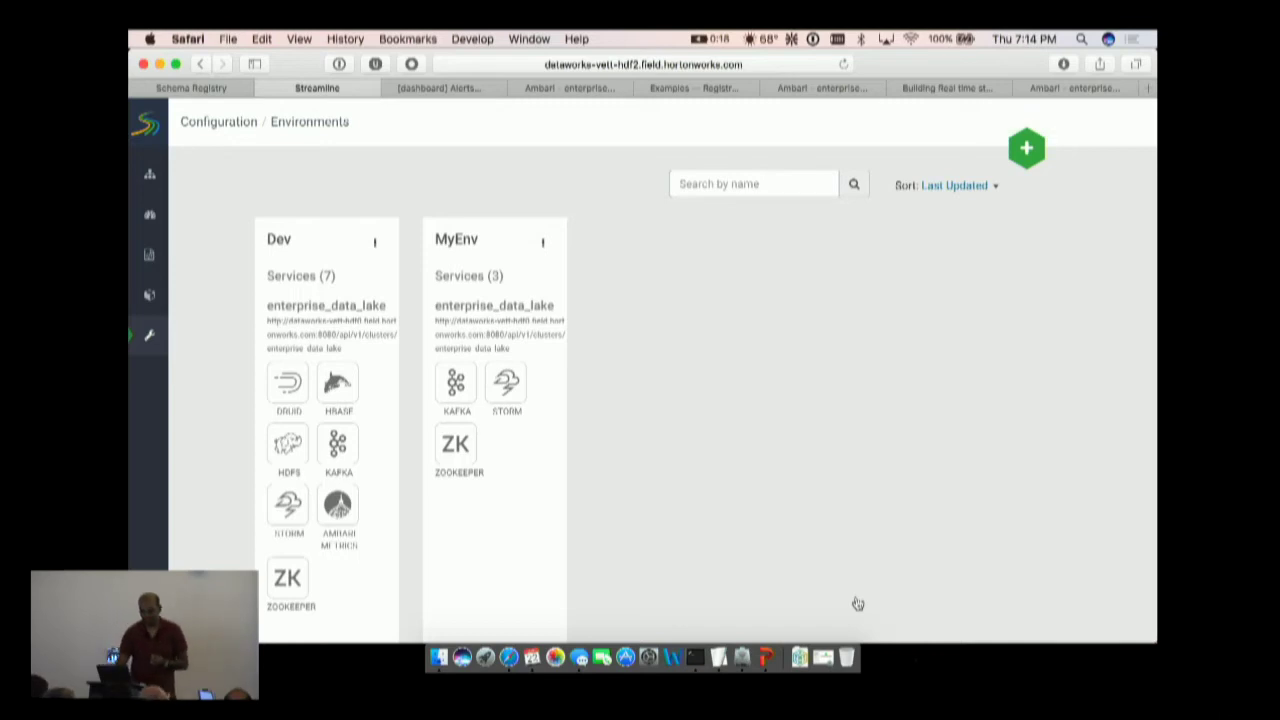
pyautogui.click(146, 176)
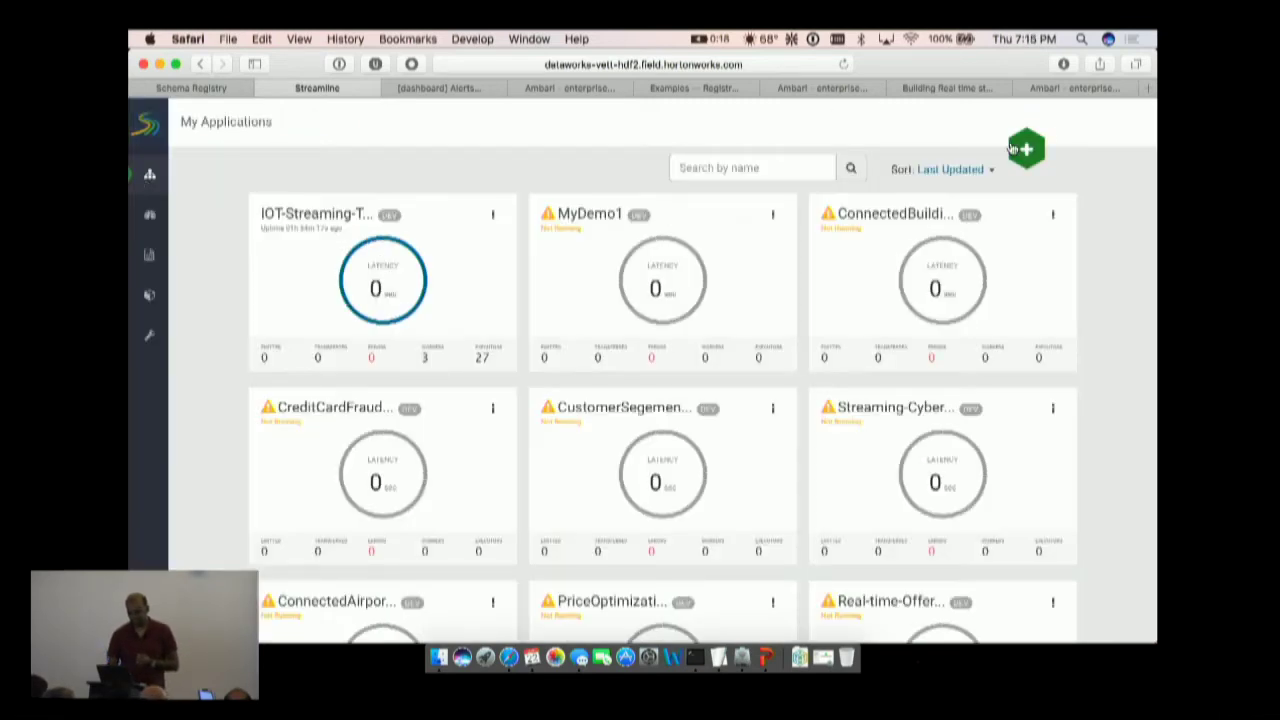
# Add an application named DemoApp in the Dev environment and browse its component toolbox.
pyautogui.click(1027, 148)
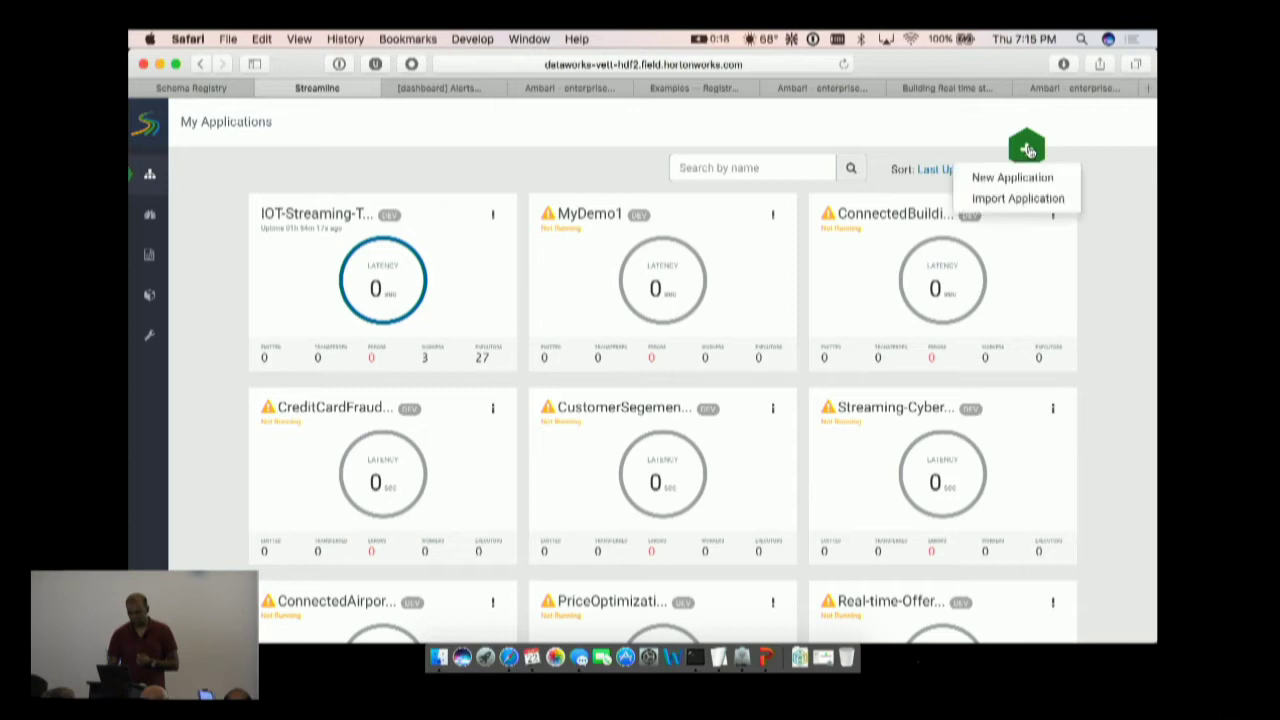
pyautogui.click(1020, 177)
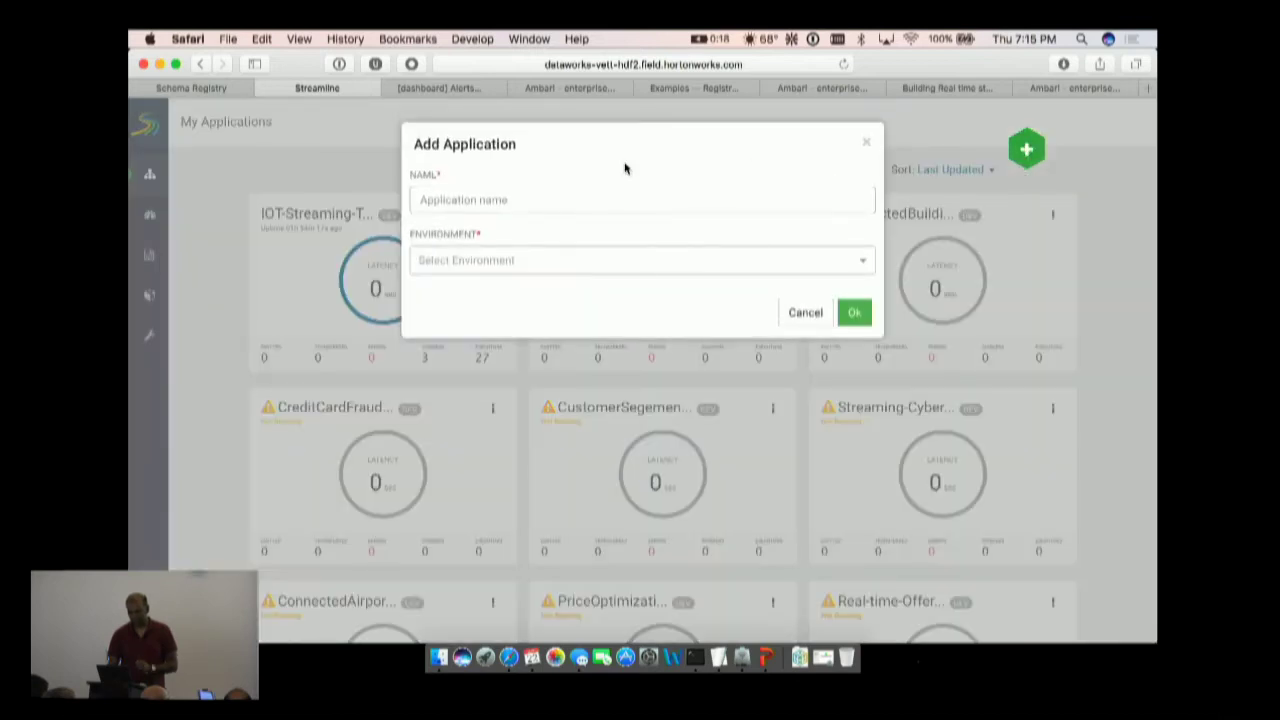
pyautogui.click(617, 201)
pyautogui.write('Demo')
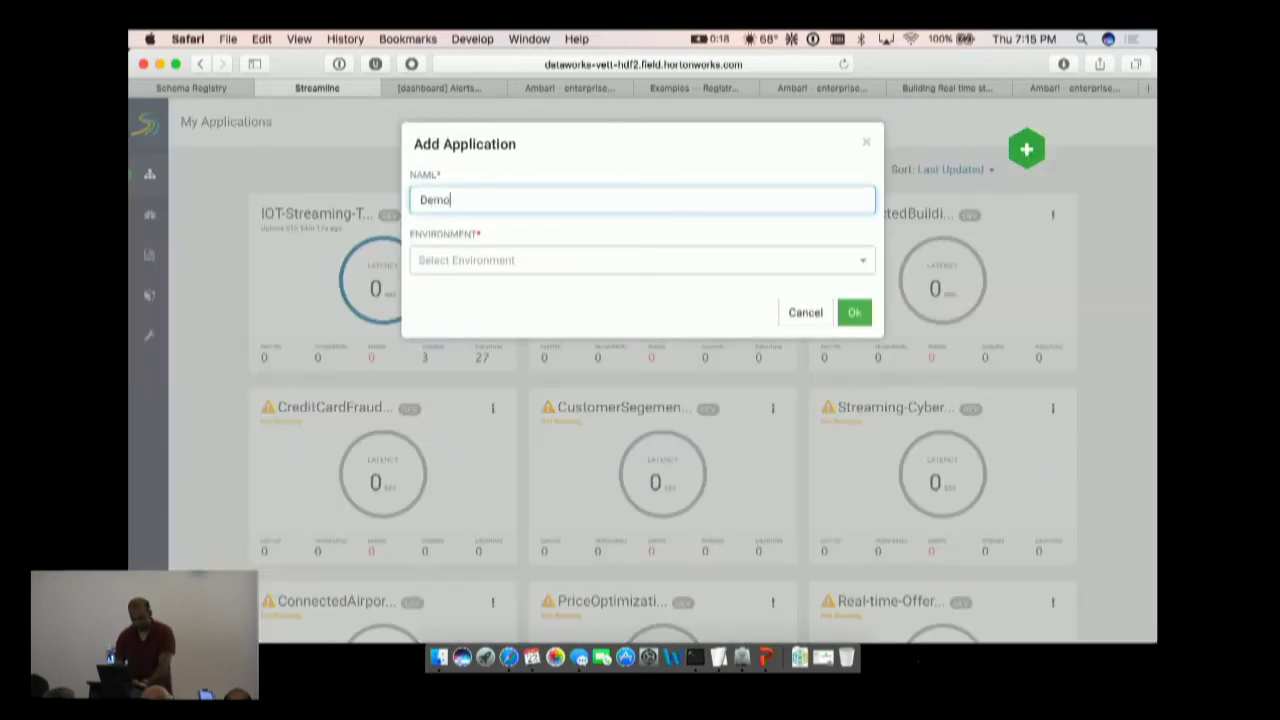
pyautogui.write('App')
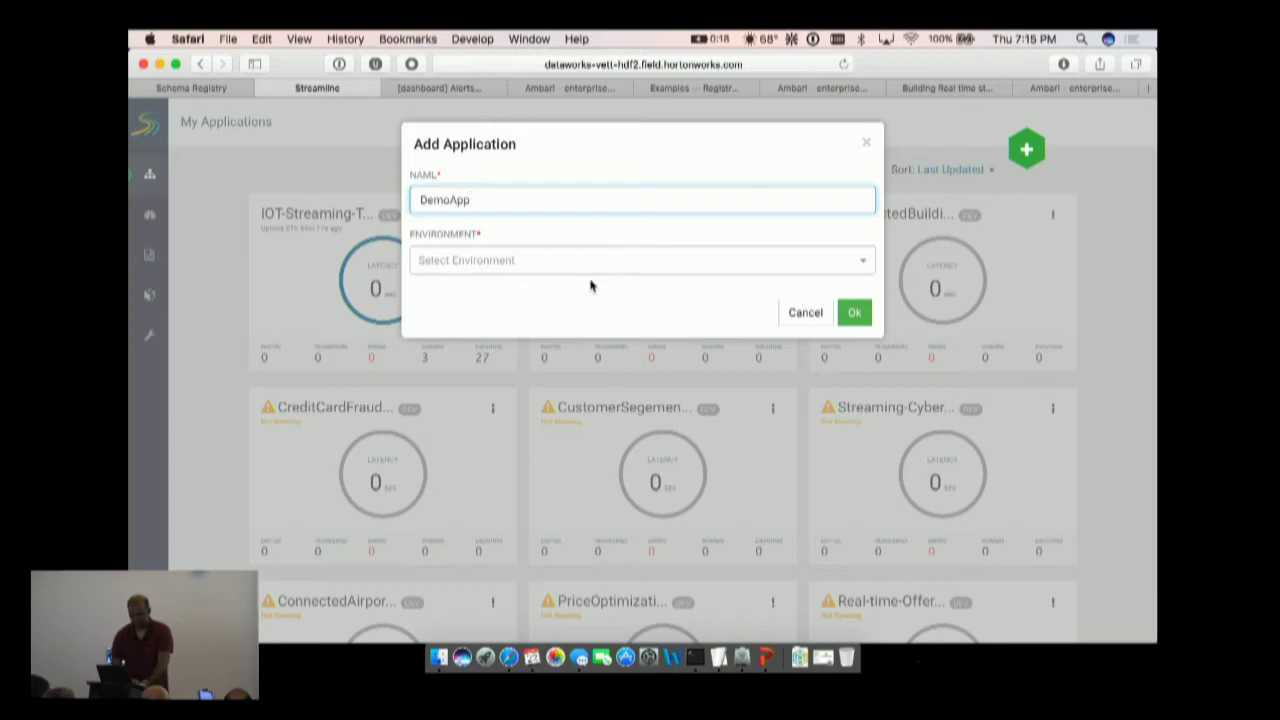
pyautogui.click(591, 281)
pyautogui.click(591, 268)
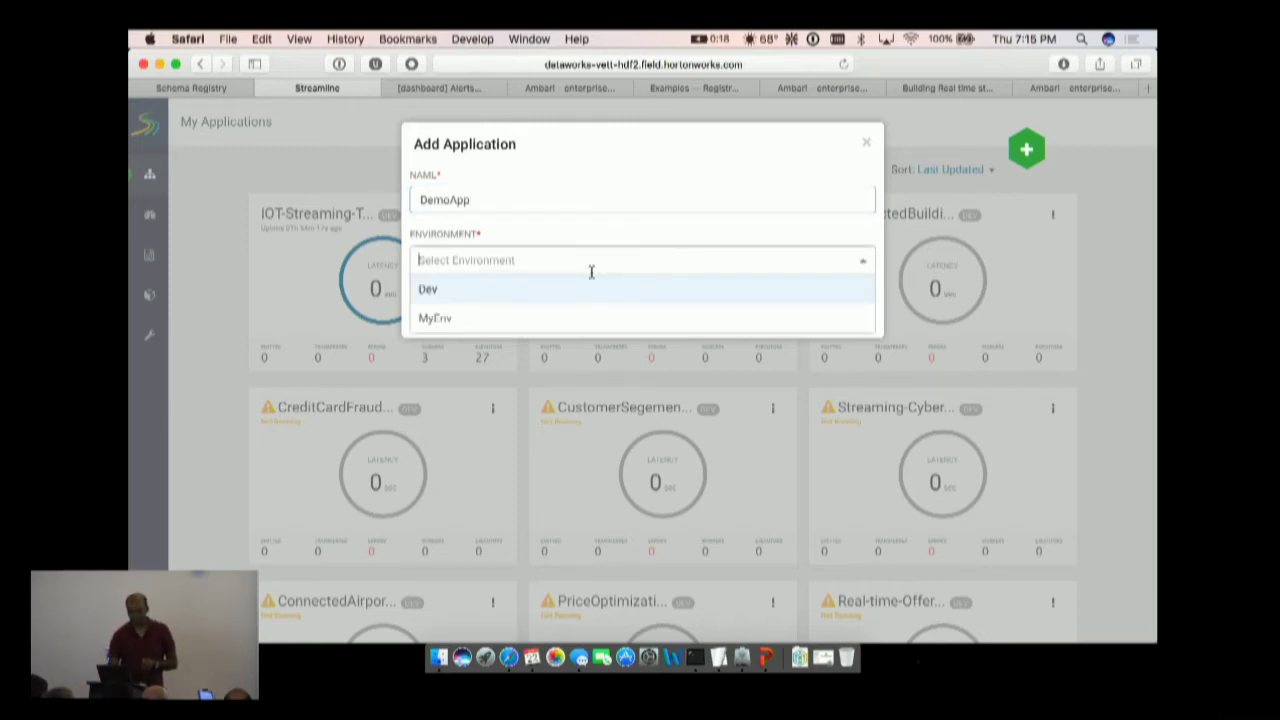
pyautogui.click(577, 288)
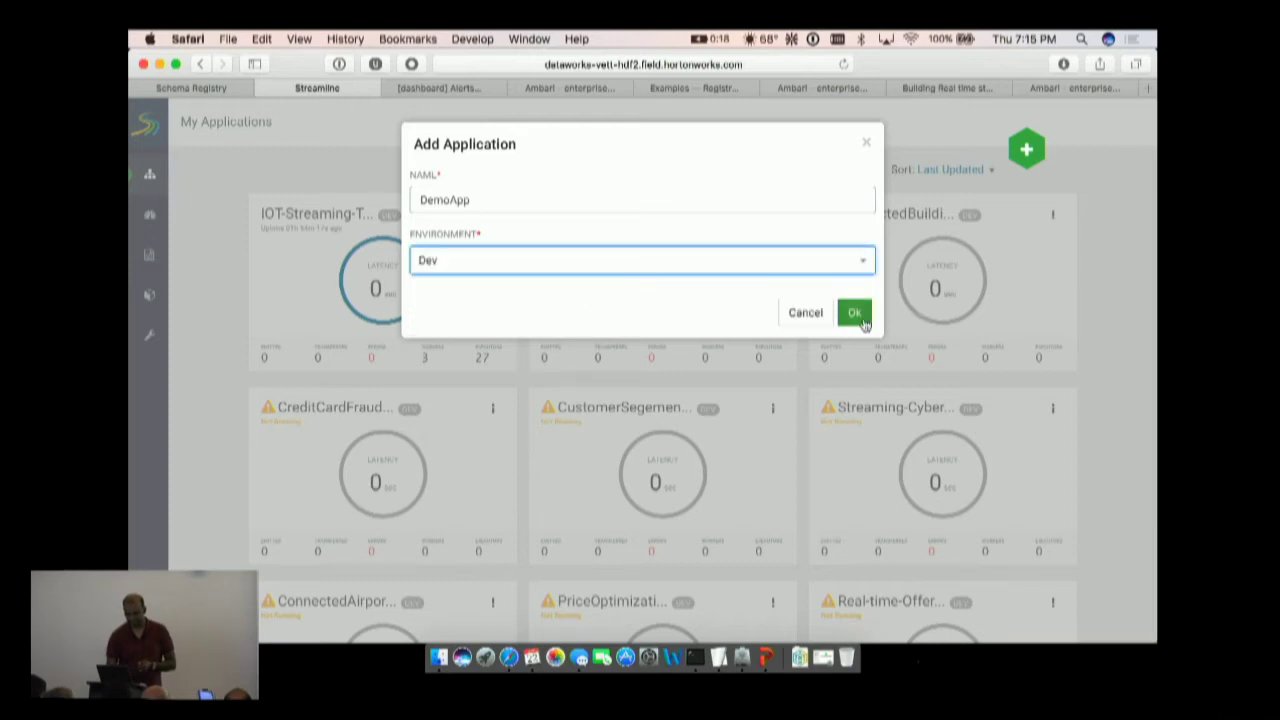
pyautogui.click(855, 314)
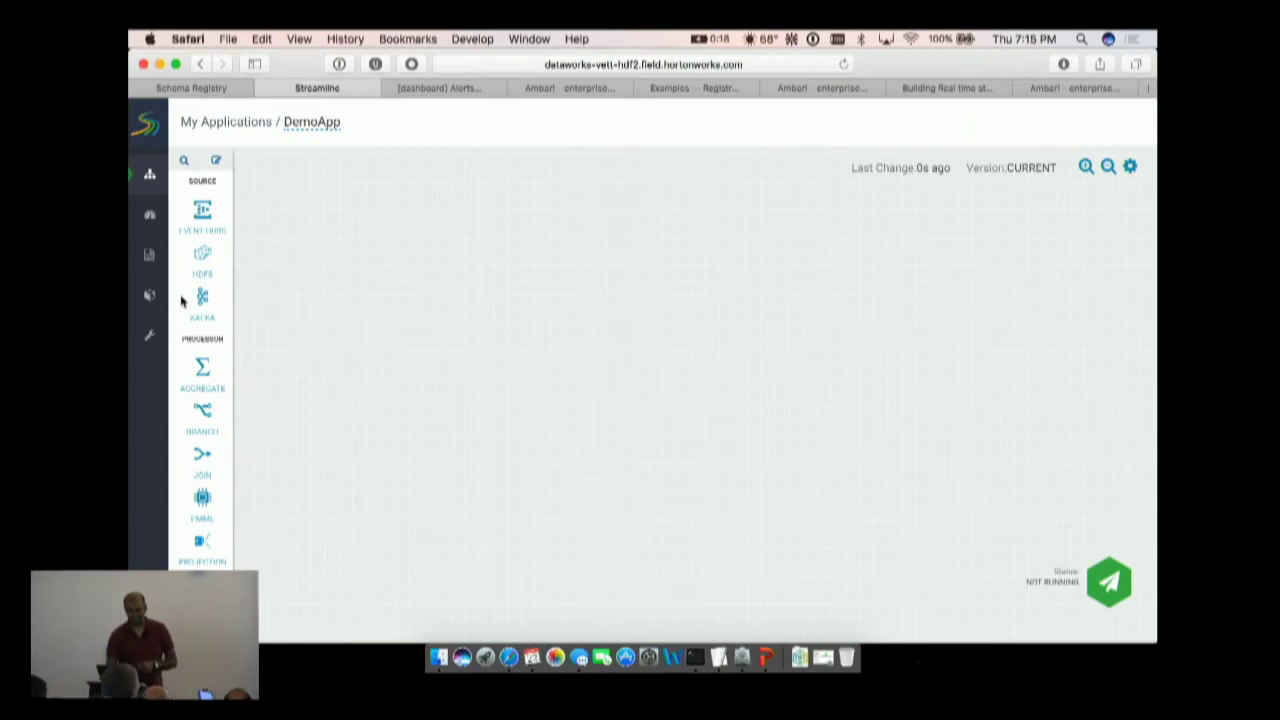
pyautogui.scroll(-10, 181, 300)
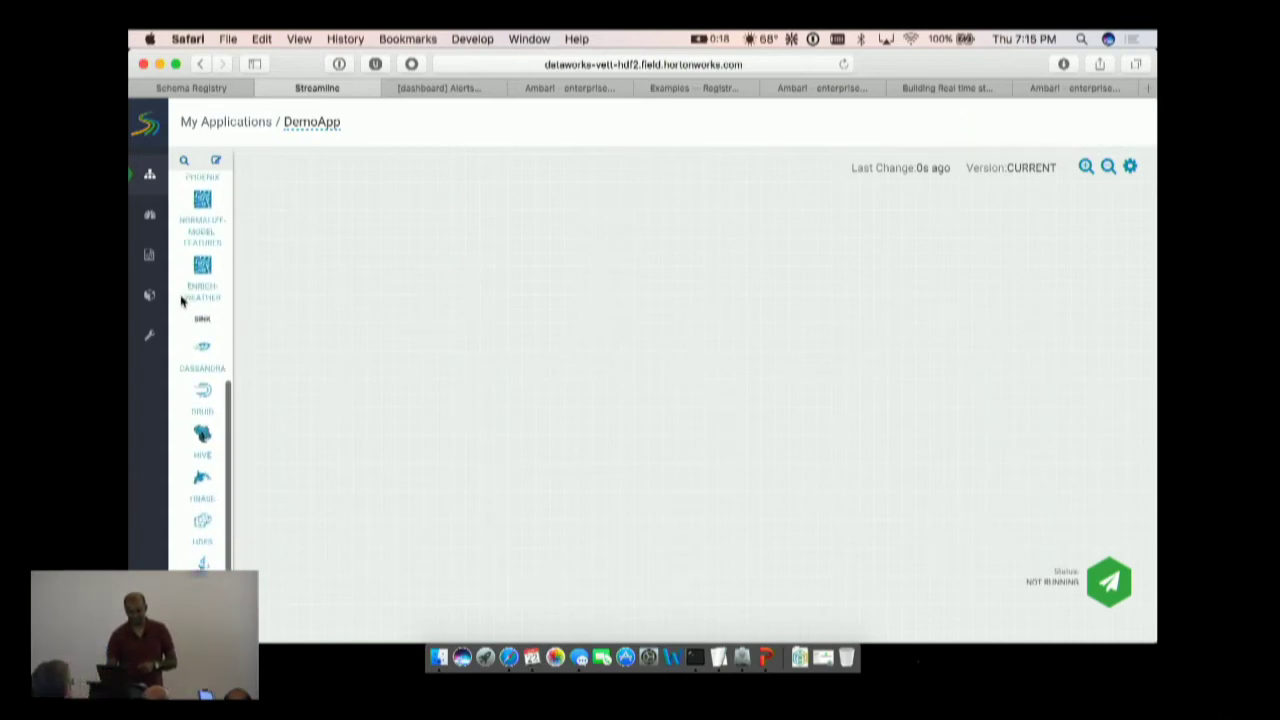
pyautogui.scroll(10, 195, 333)
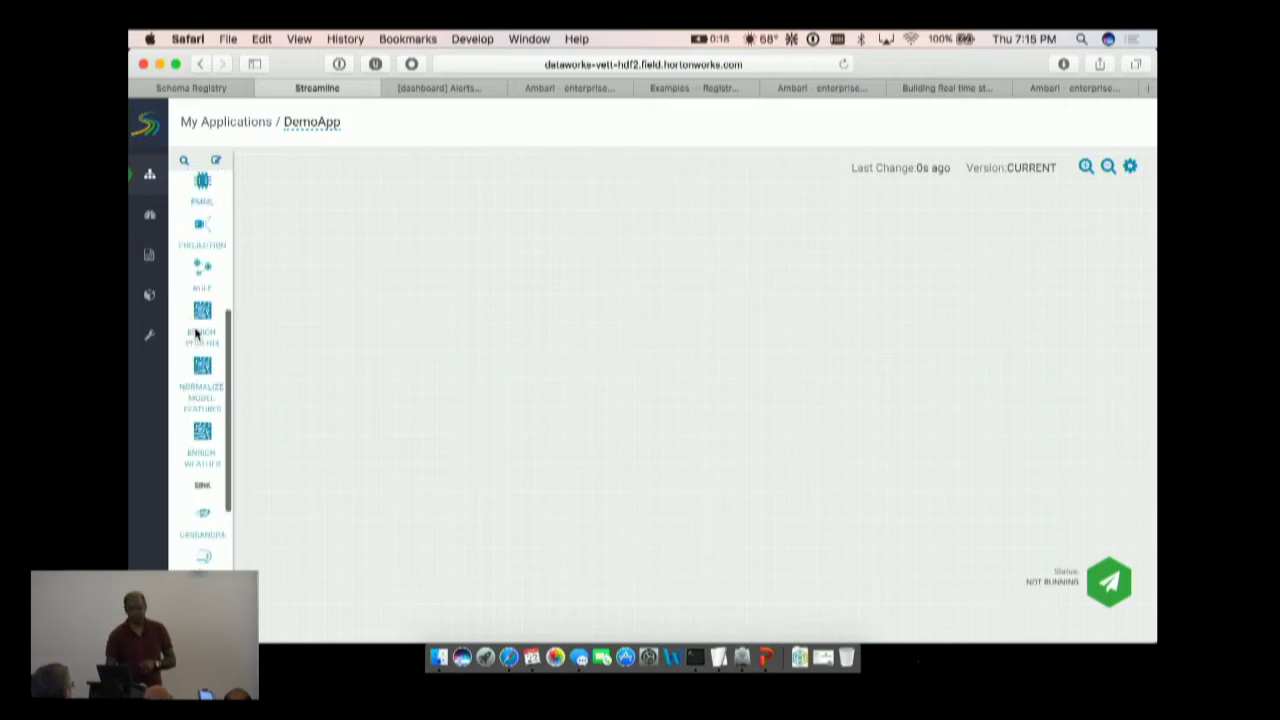
# Place a Kafka source using cluster enterprise_data_lake with PLAINTEXT security protocol.
pyautogui.moveTo(201, 300); pyautogui.dragTo(380, 369)
pyautogui.doubleClick(379, 369)
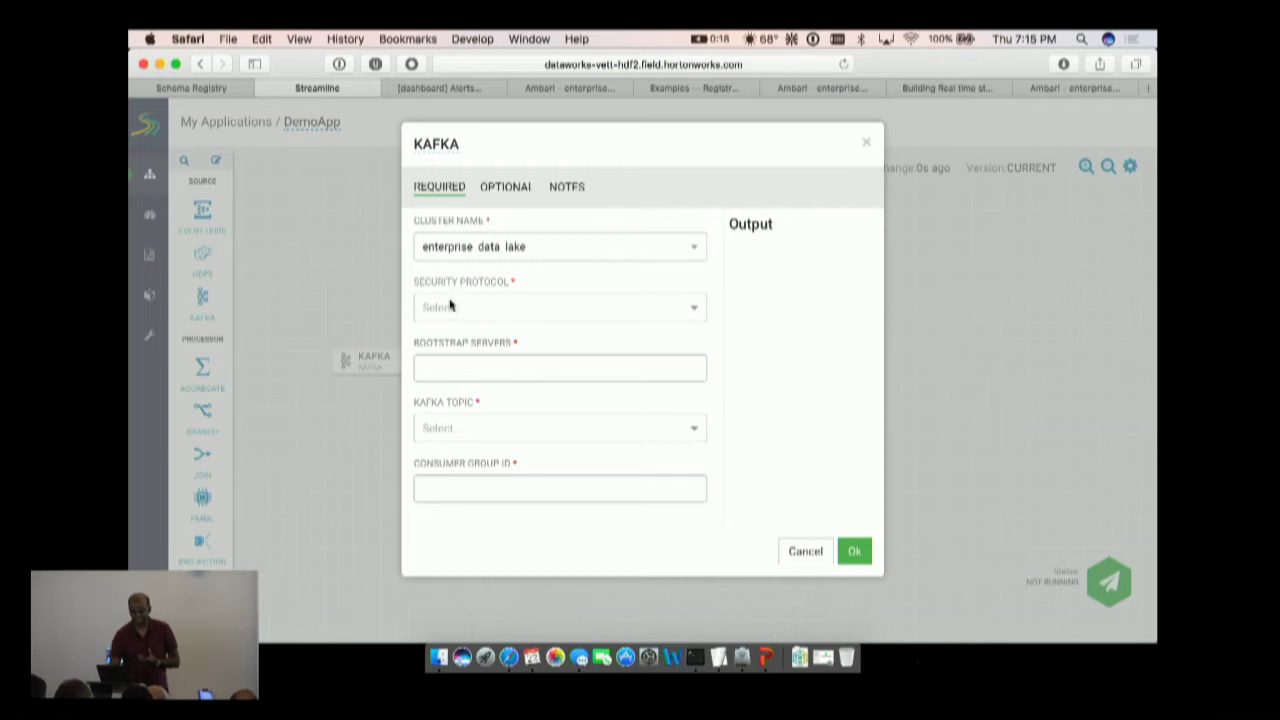
pyautogui.click(596, 245)
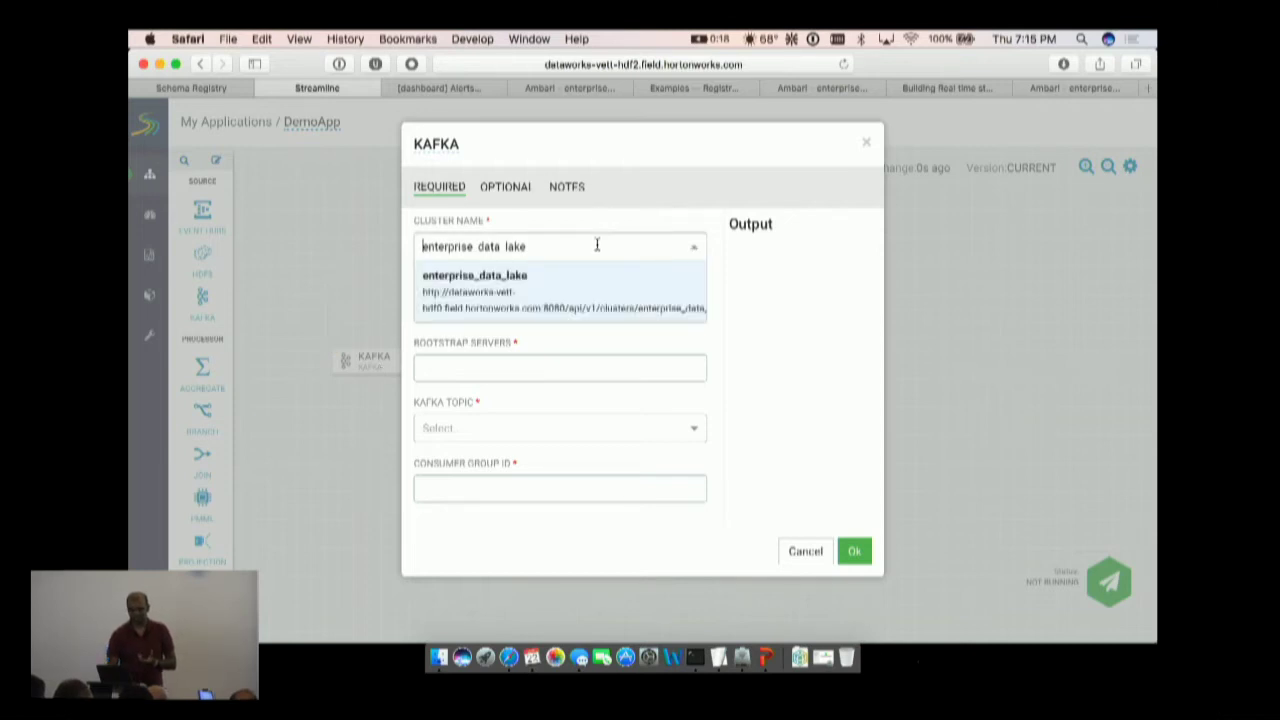
pyautogui.click(842, 285)
pyautogui.click(619, 302)
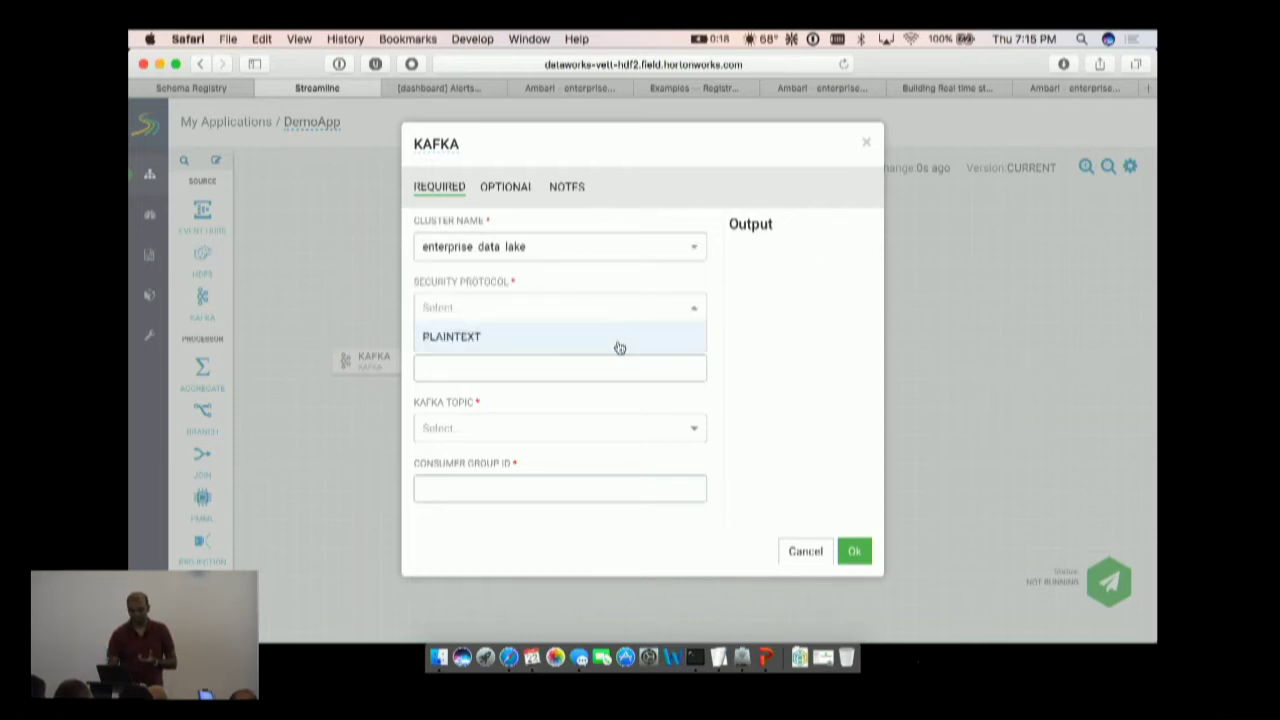
pyautogui.click(619, 347)
pyautogui.click(589, 377)
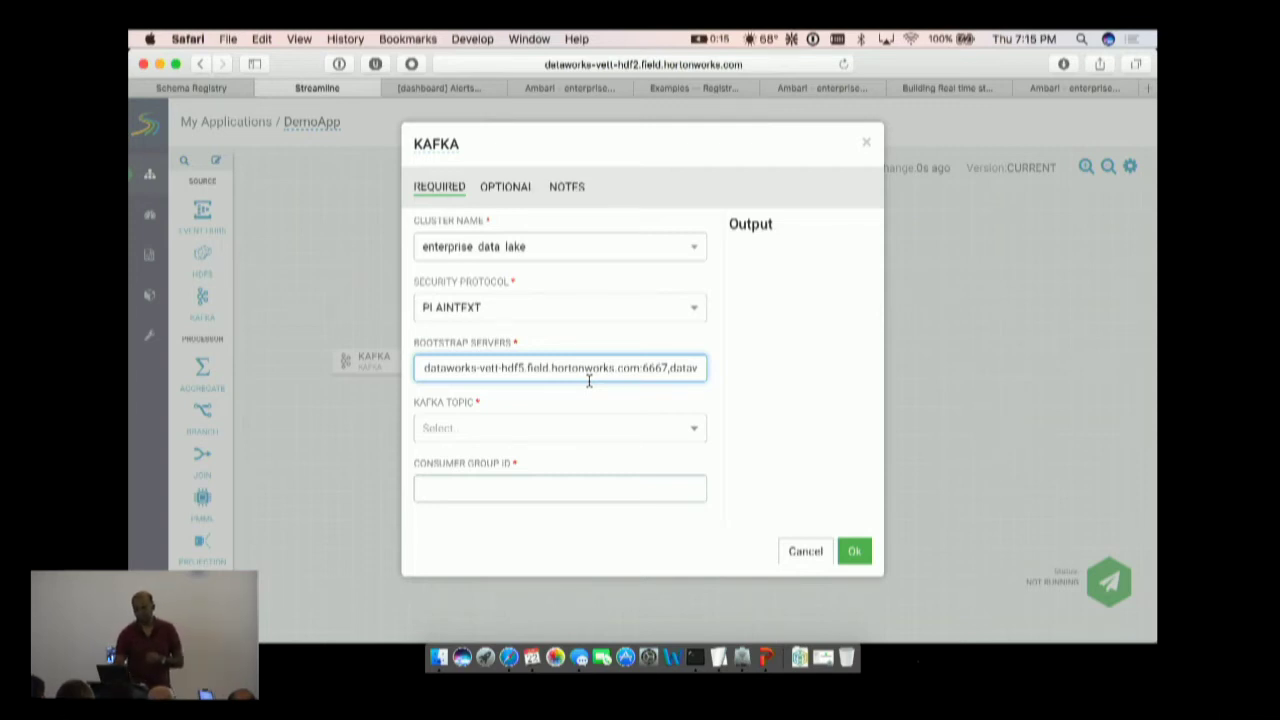
# Choose the Kafka topic, switching from yelp_revs to truck_events.
pyautogui.click(495, 428)
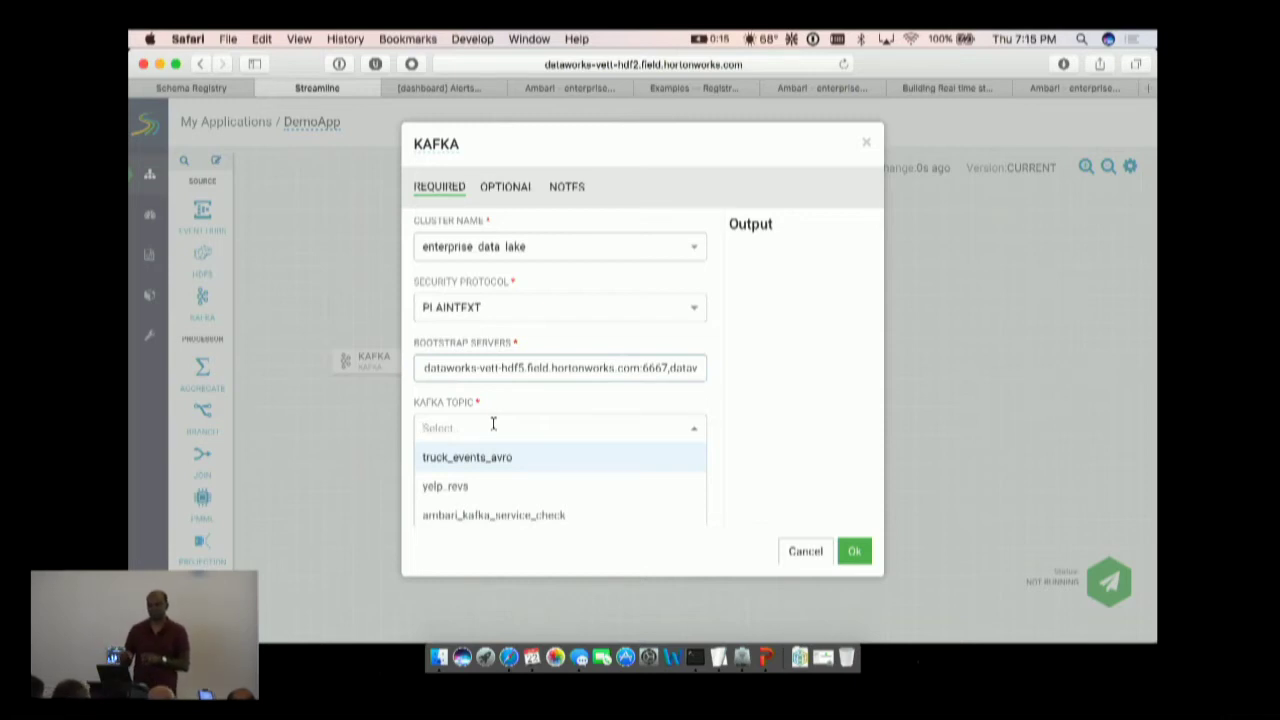
pyautogui.scroll(-3, 498, 478)
pyautogui.scroll(1, 498, 478)
pyautogui.scroll(-1, 498, 478)
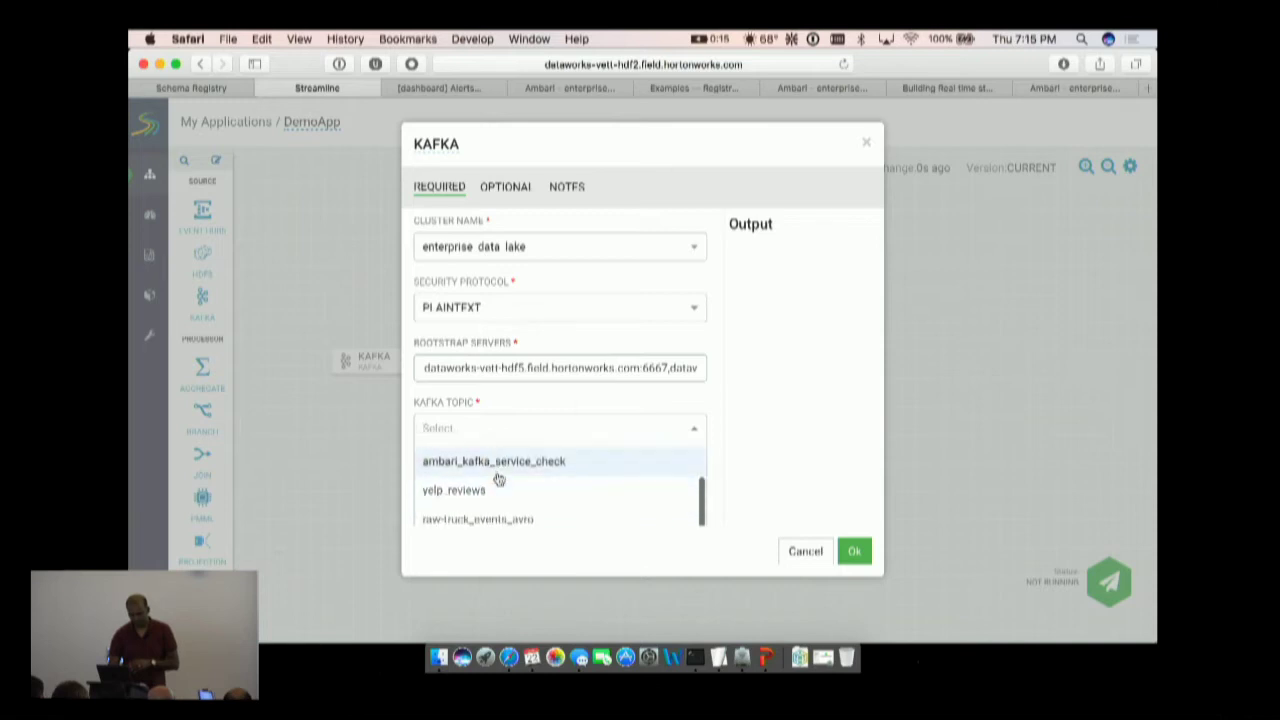
pyautogui.scroll(1, 477, 504)
pyautogui.scroll(1, 477, 504)
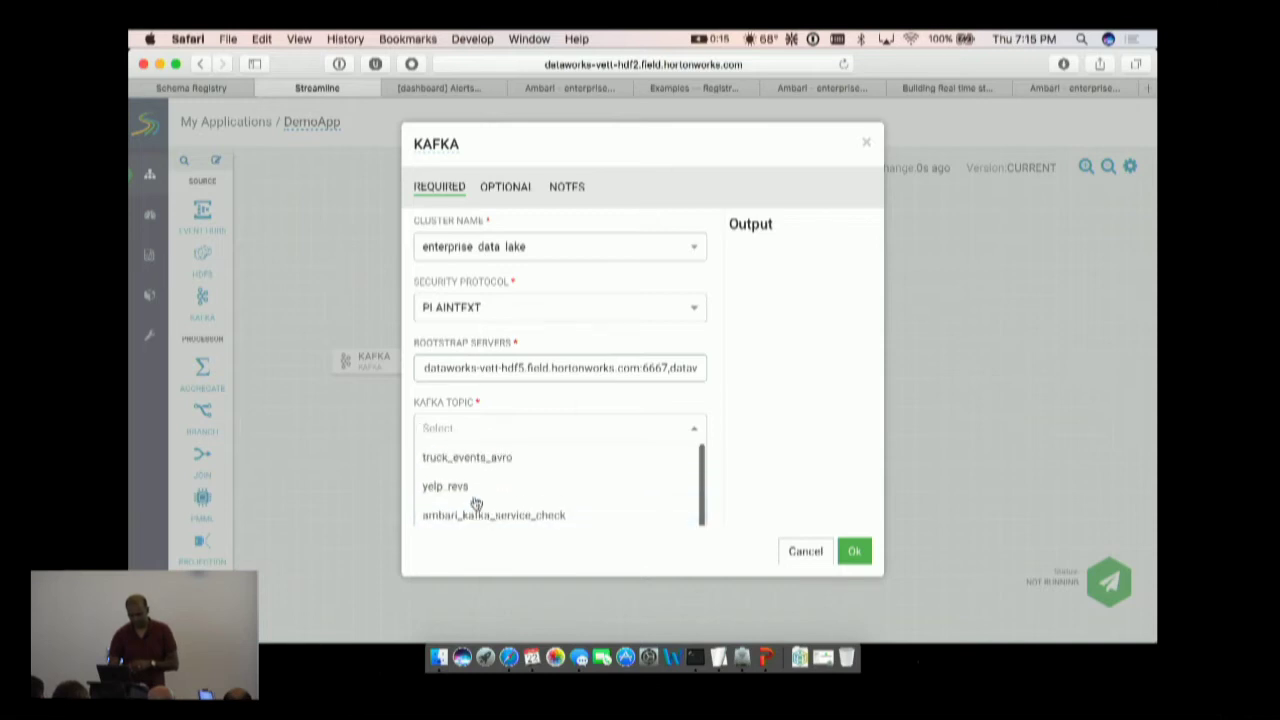
pyautogui.click(468, 488)
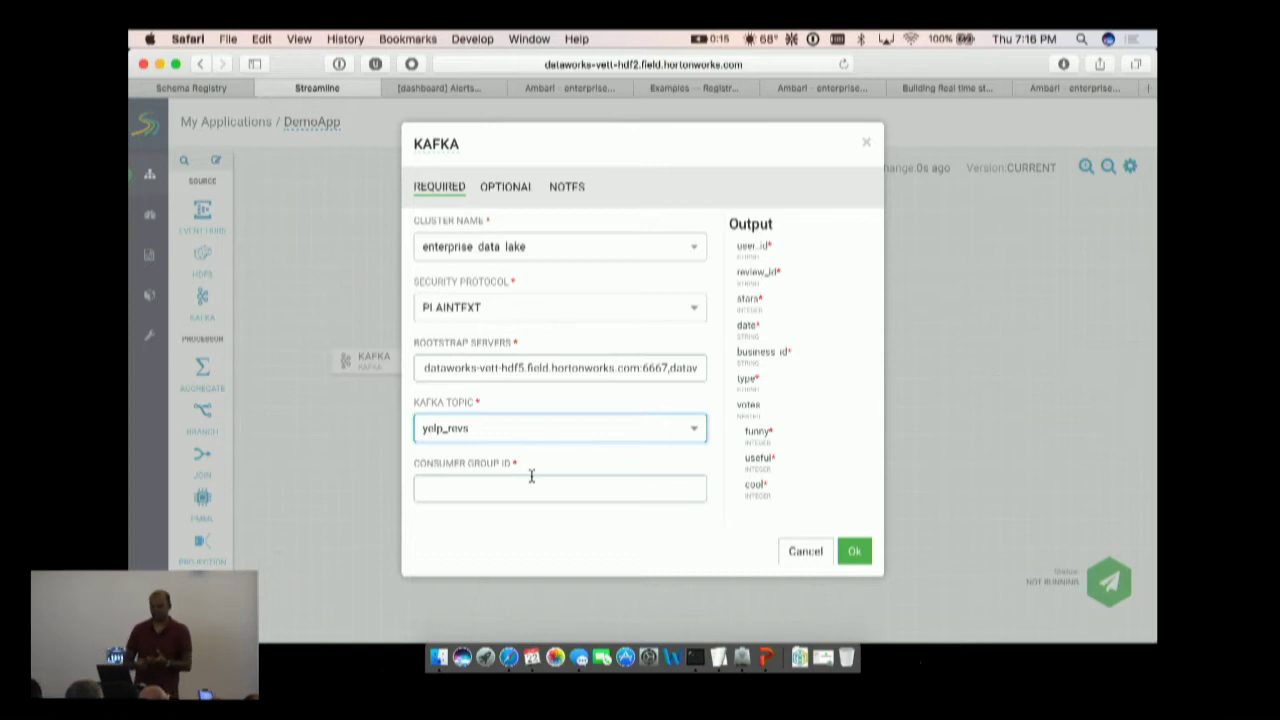
pyautogui.click(534, 428)
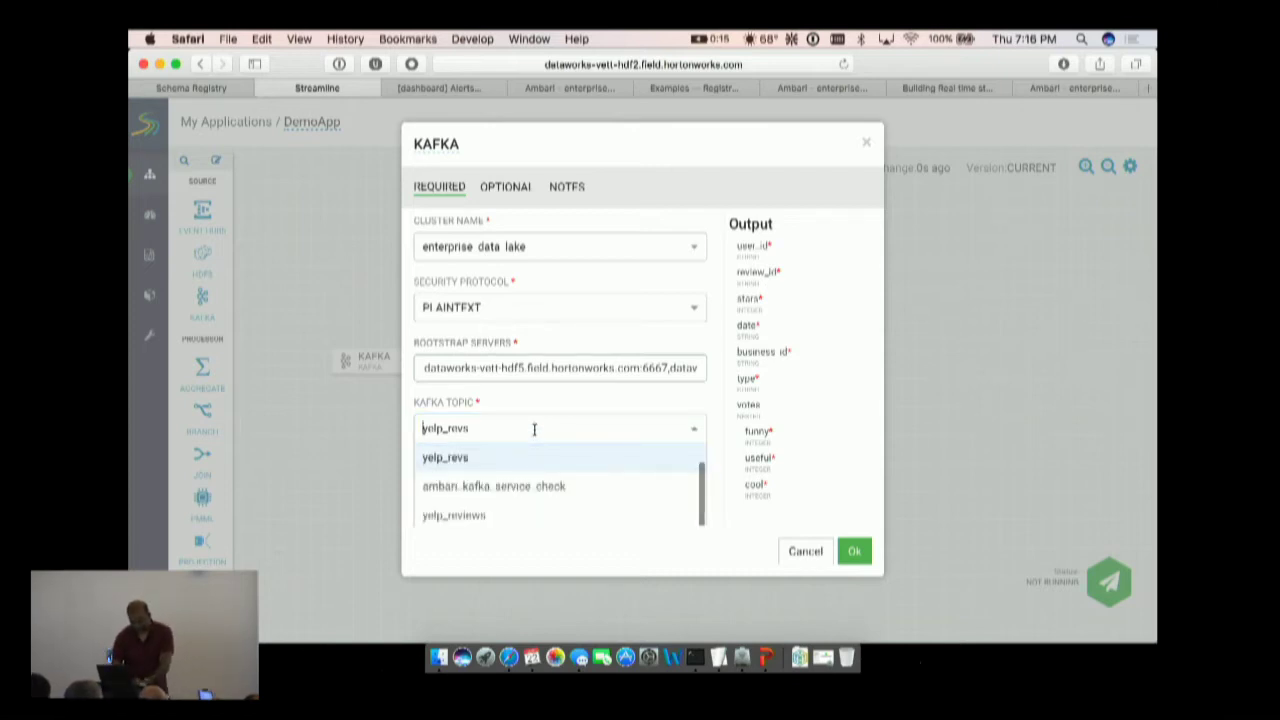
pyautogui.scroll(-2, 532, 474)
pyautogui.scroll(2, 534, 474)
pyautogui.scroll(-5, 534, 474)
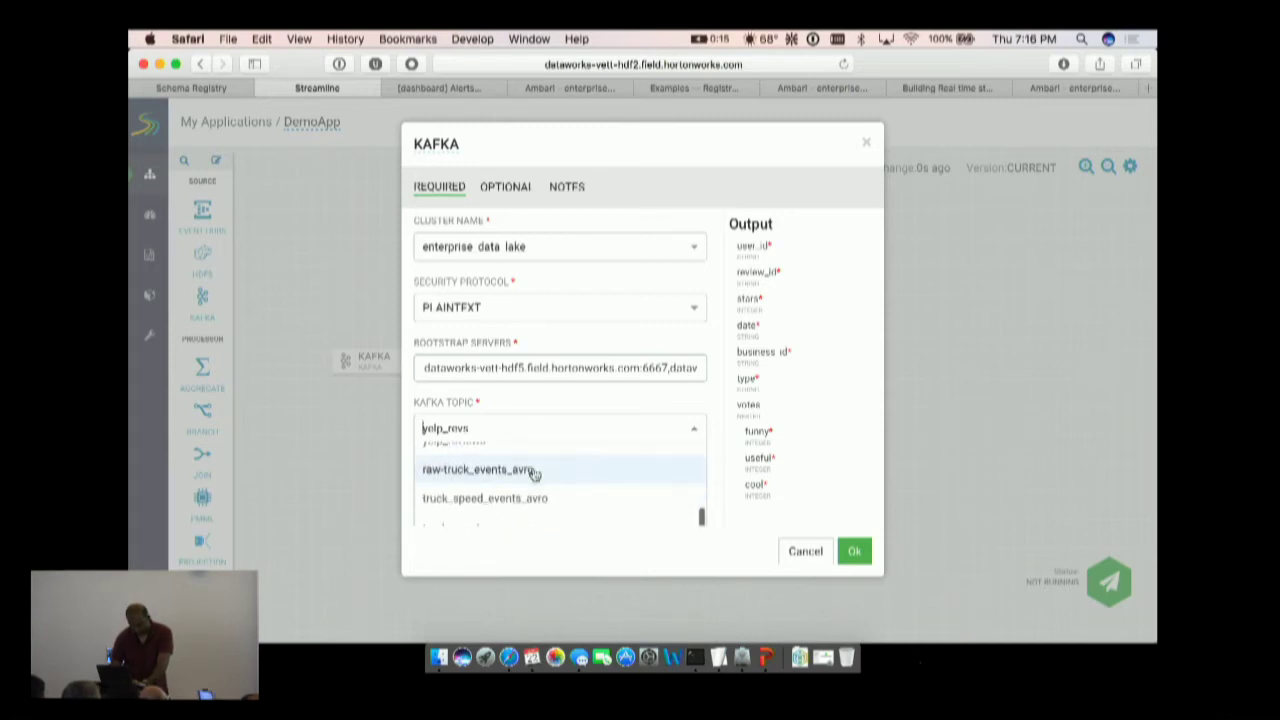
pyautogui.click(523, 466)
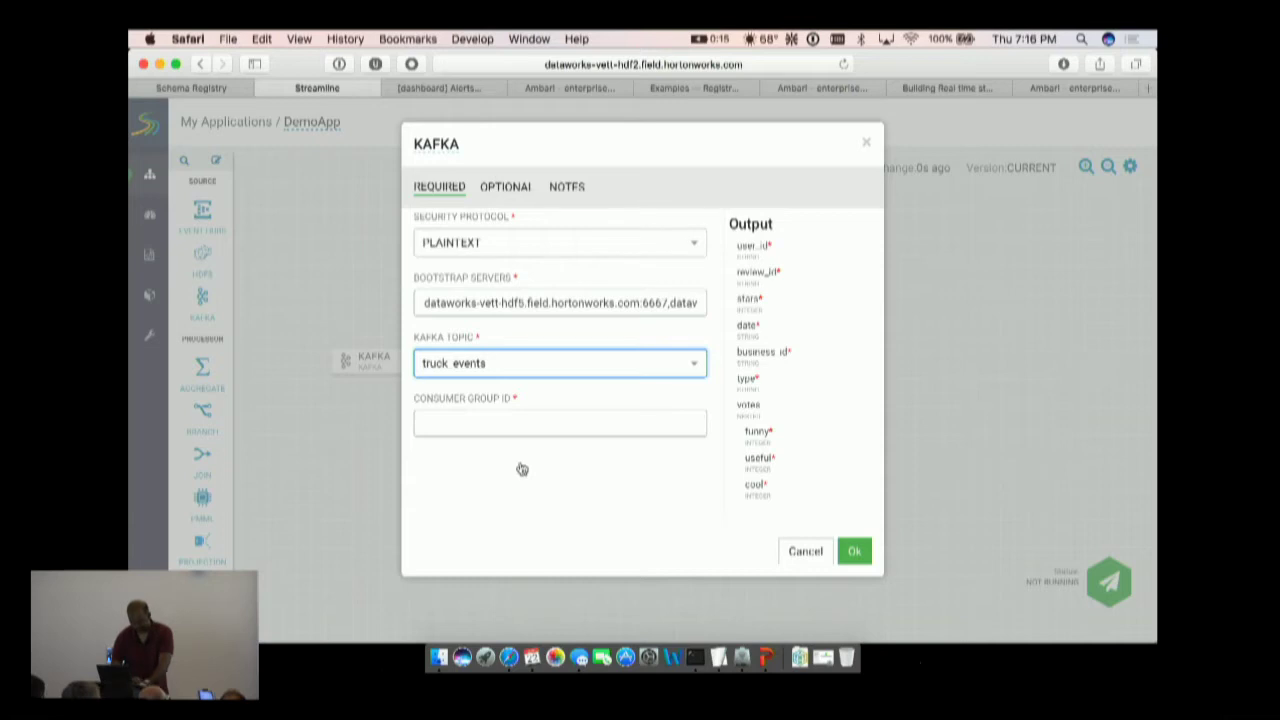
# Set consumer group ID truck_events_demo_1, save the source, and place an Aggregate processor.
pyautogui.click(516, 418)
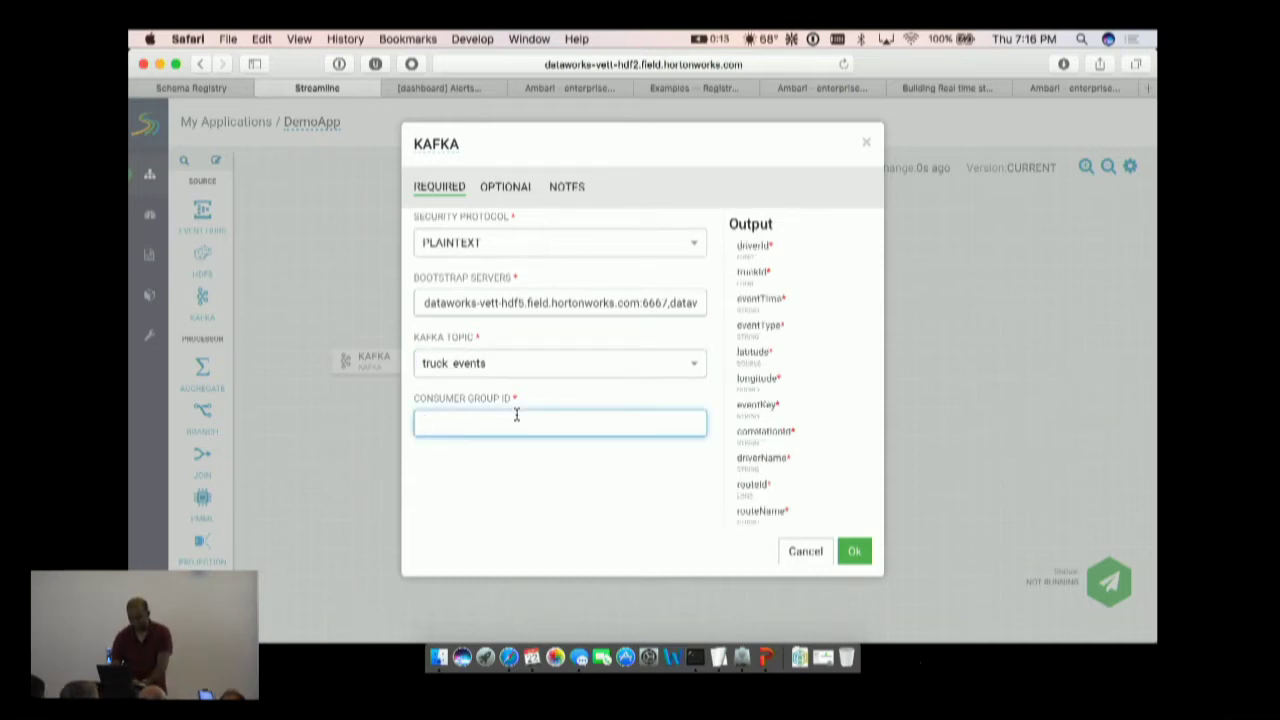
pyautogui.write('truck_events_demo_1')
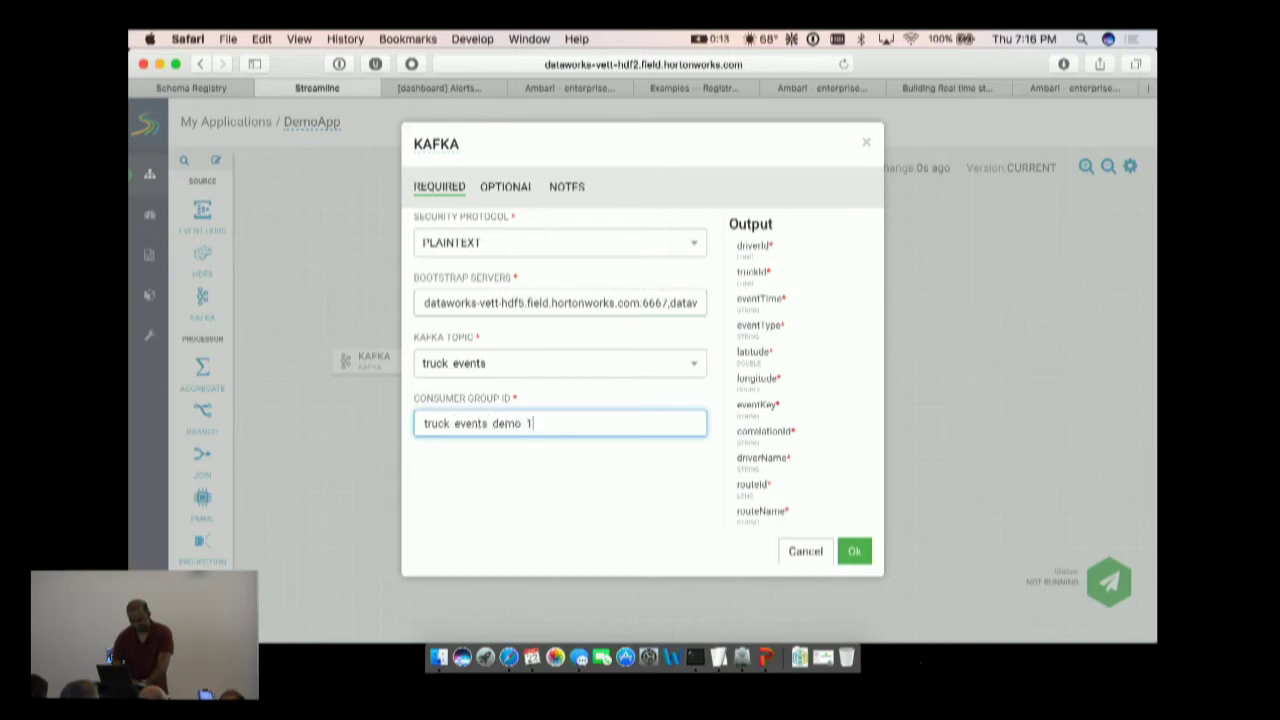
pyautogui.click(854, 551)
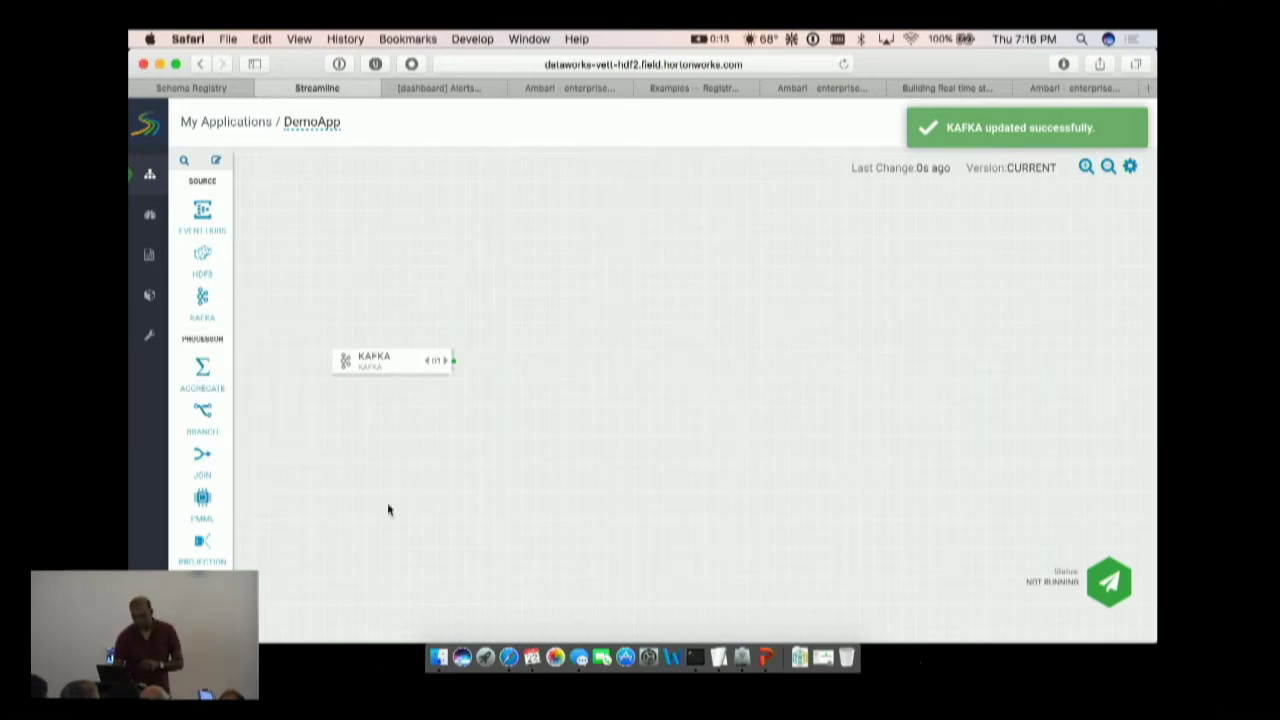
pyautogui.moveTo(204, 385); pyautogui.dragTo(606, 382)
# Connect Kafka to Aggregate and group the aggregation by driverId.
pyautogui.moveTo(454, 363); pyautogui.dragTo(553, 382)
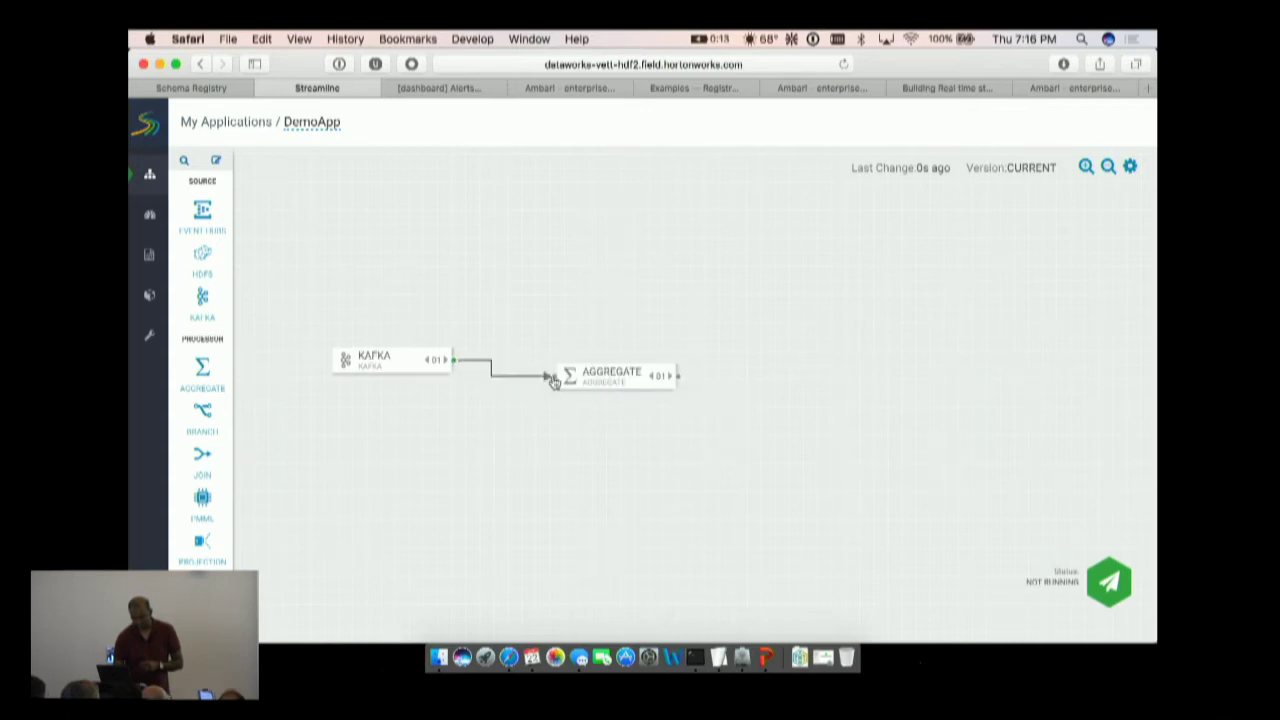
pyautogui.doubleClick(630, 373)
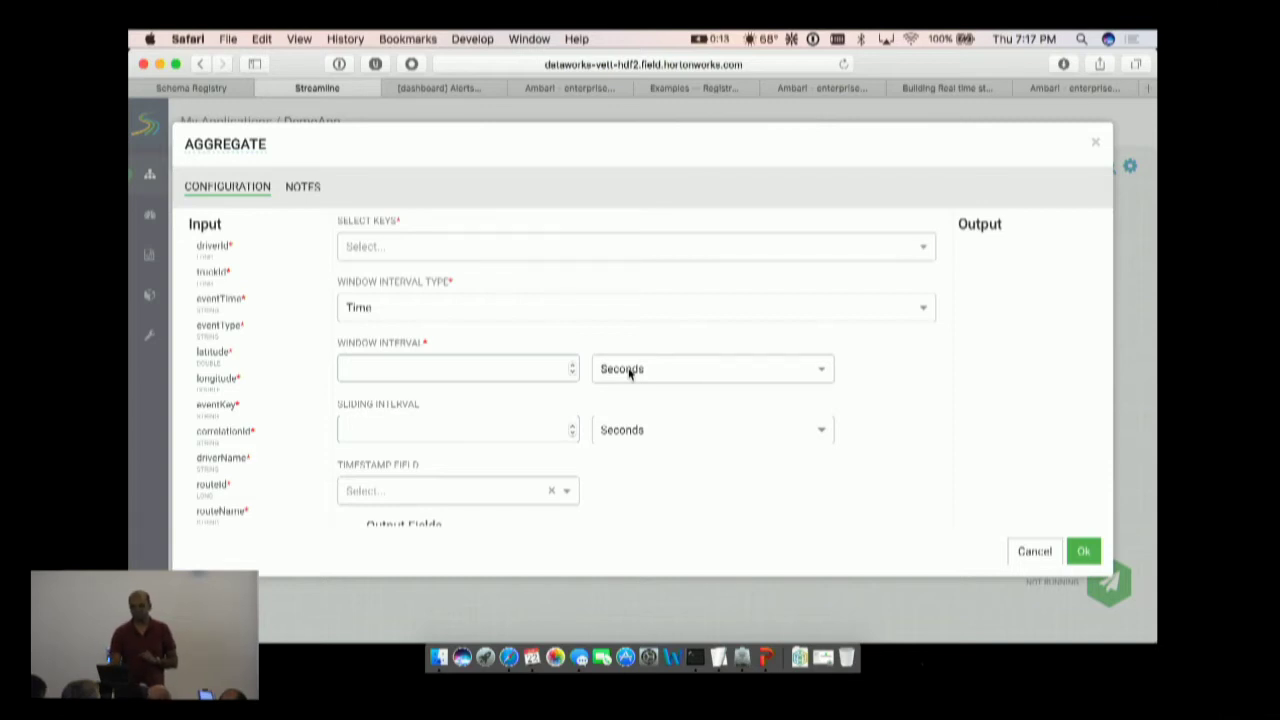
pyautogui.click(572, 246)
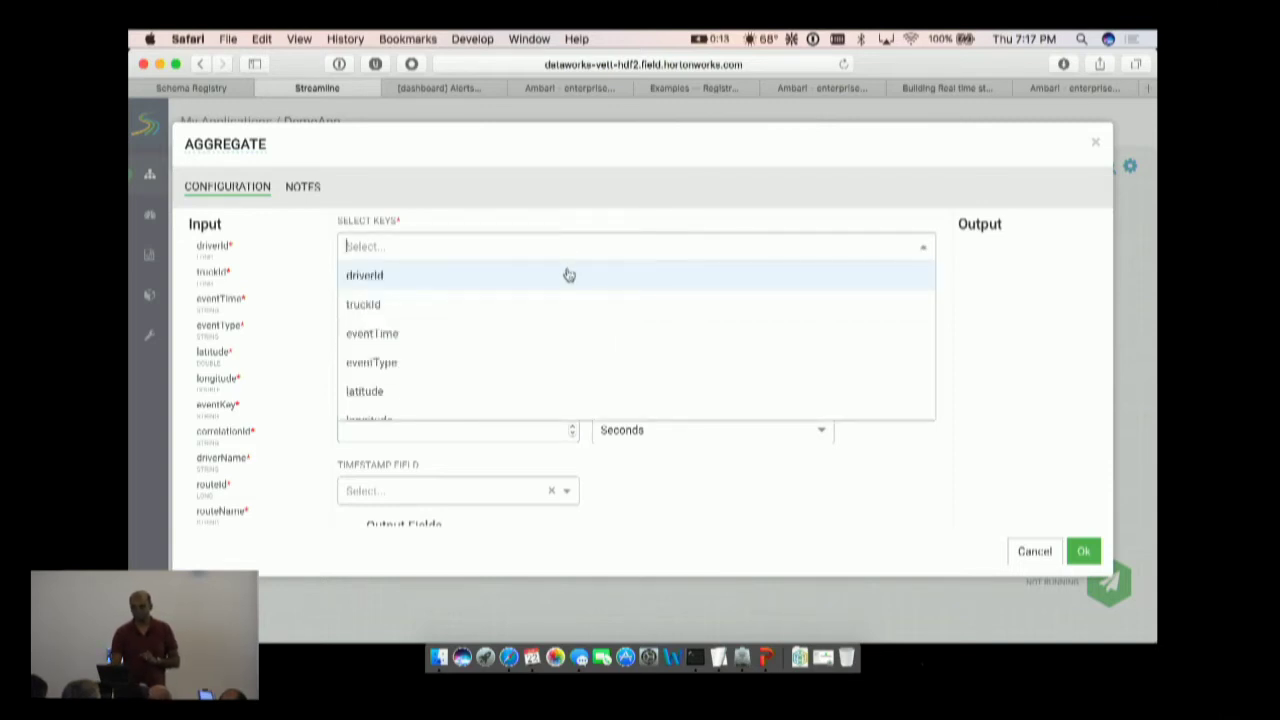
pyautogui.click(566, 275)
pyautogui.click(653, 134)
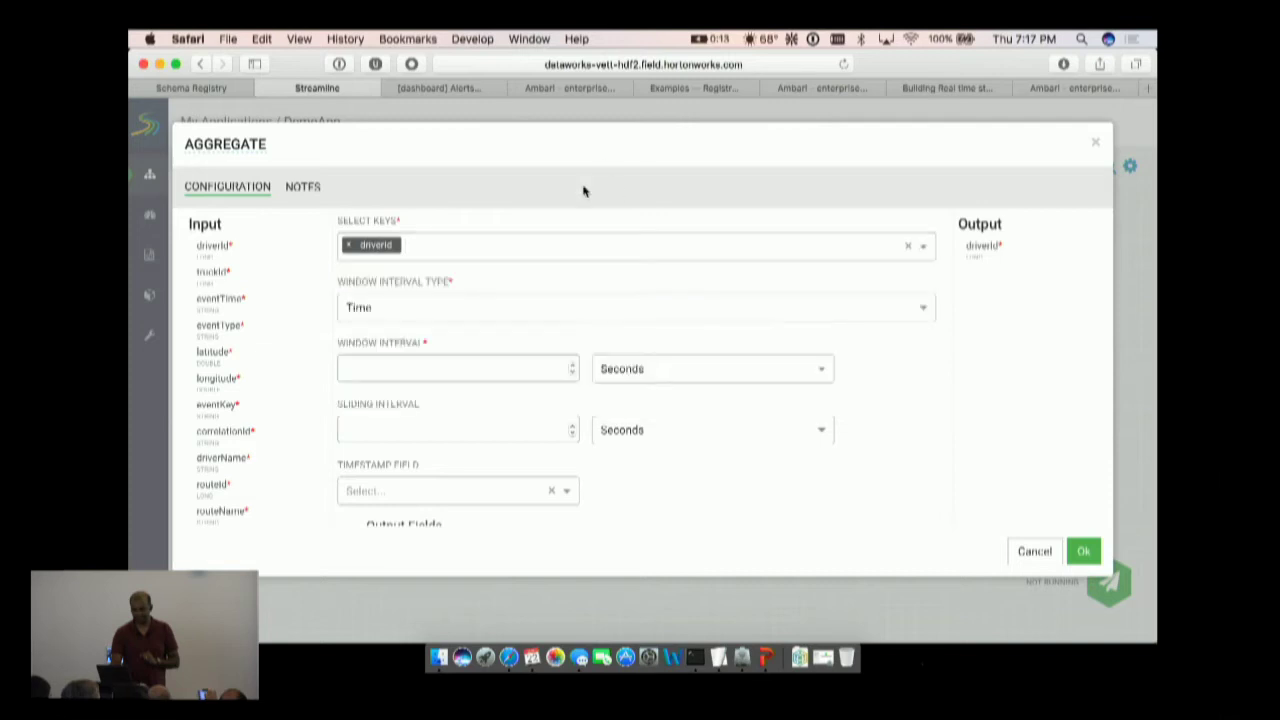
# Set the window interval type to Count with a value of 100.
pyautogui.click(548, 306)
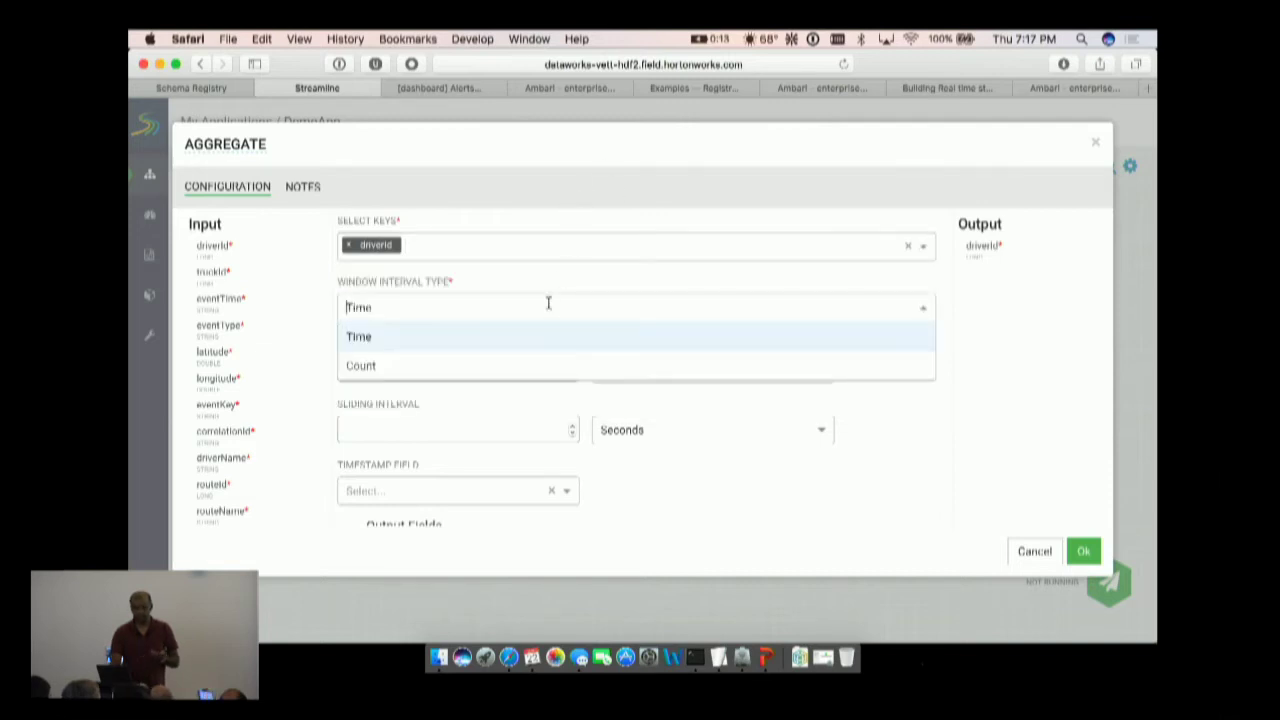
pyautogui.click(522, 362)
pyautogui.click(474, 365)
pyautogui.write('100')
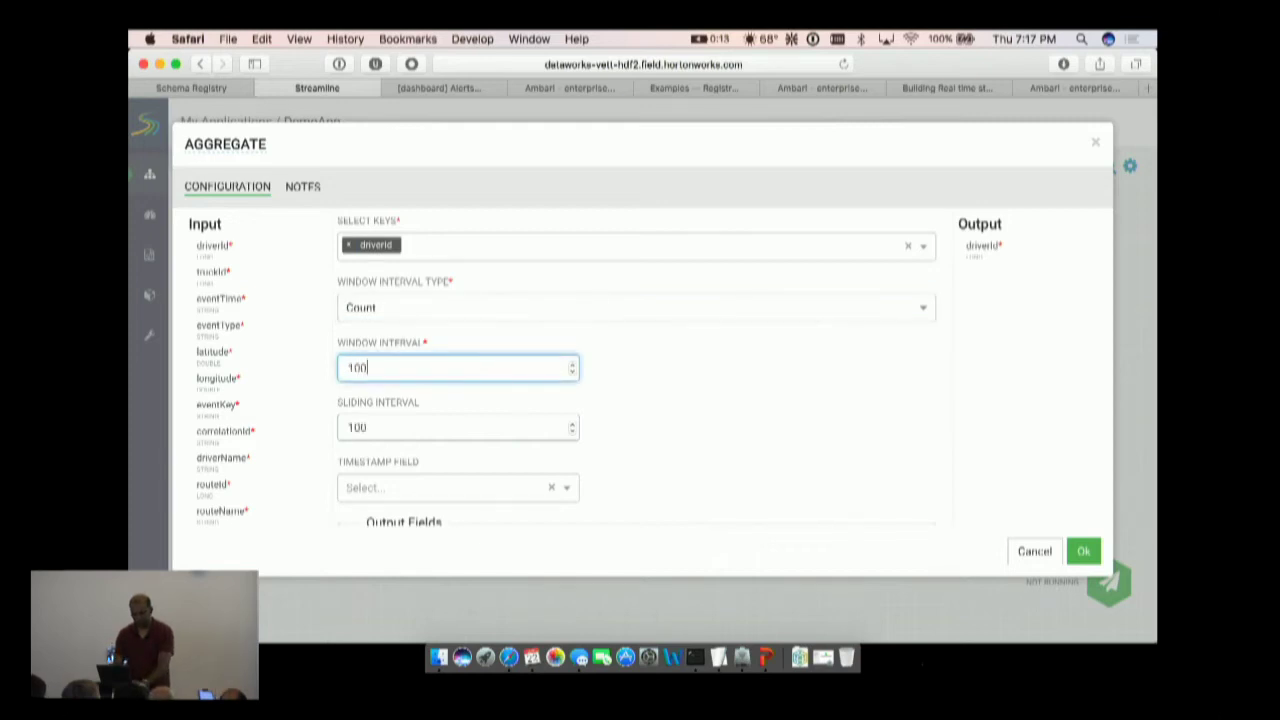
# Use processingTime as the aggregation's timestamp field.
pyautogui.scroll(-3, 744, 384)
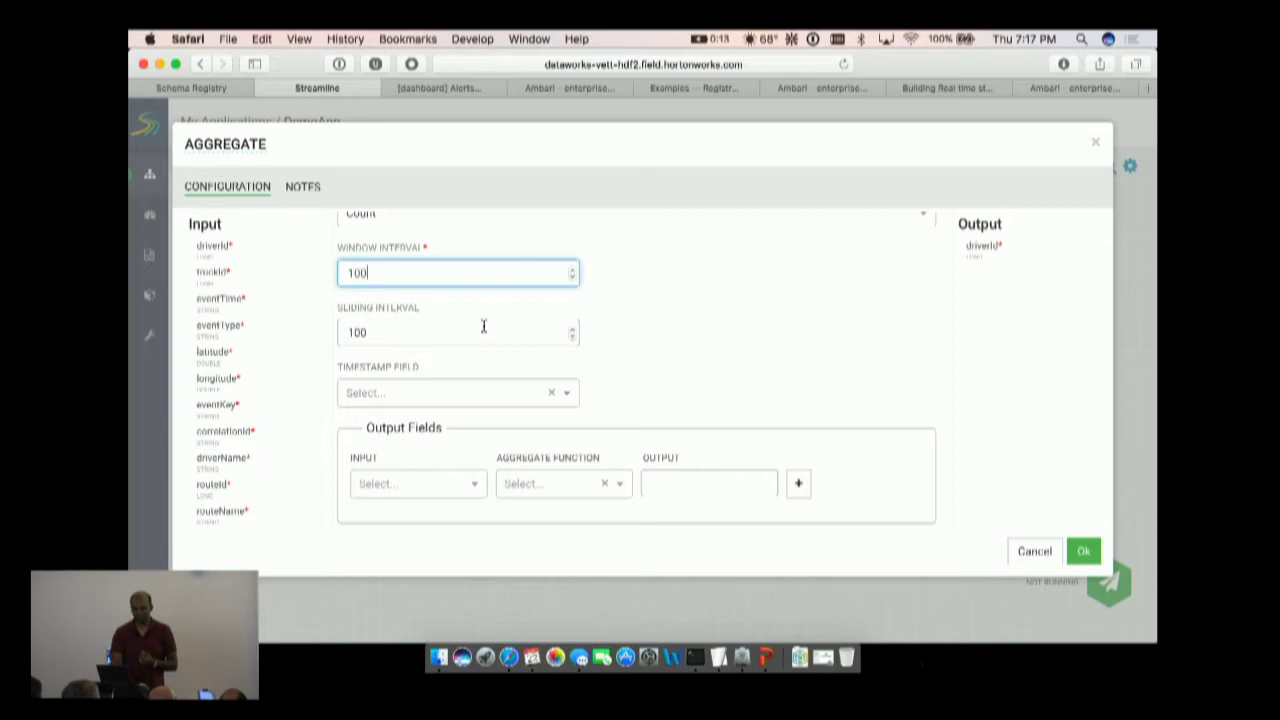
pyautogui.click(463, 394)
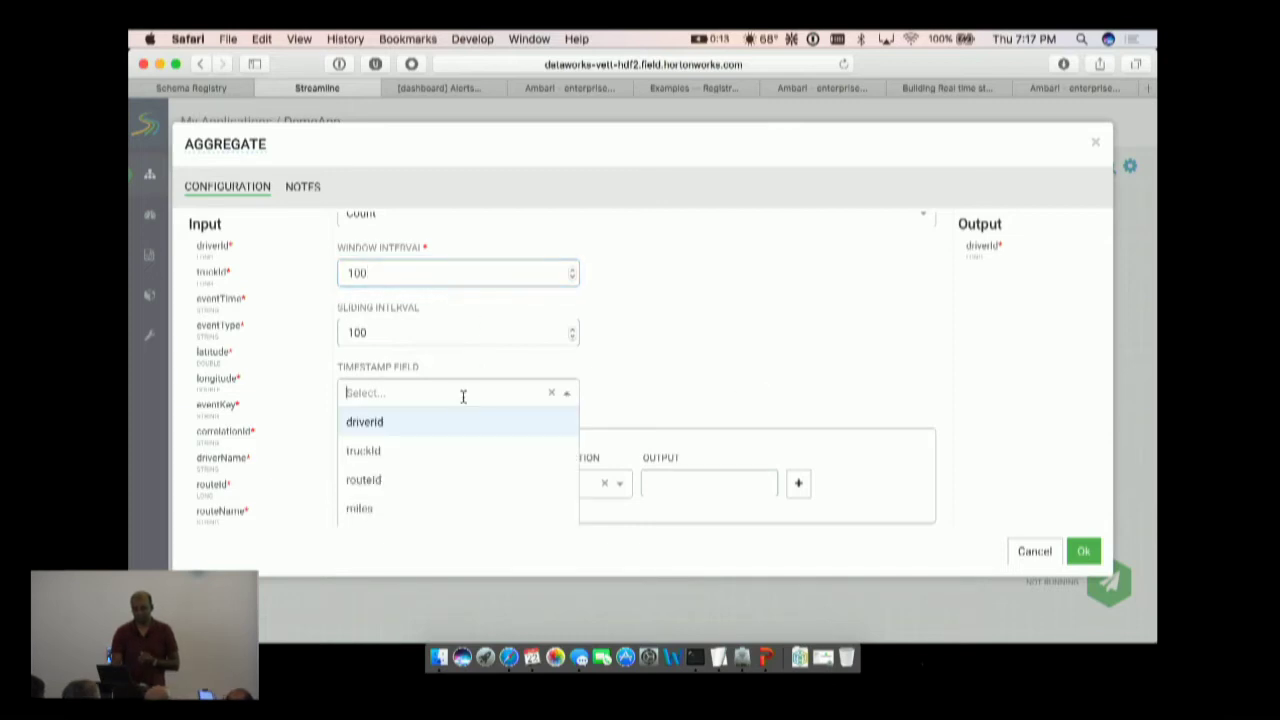
pyautogui.click(696, 360)
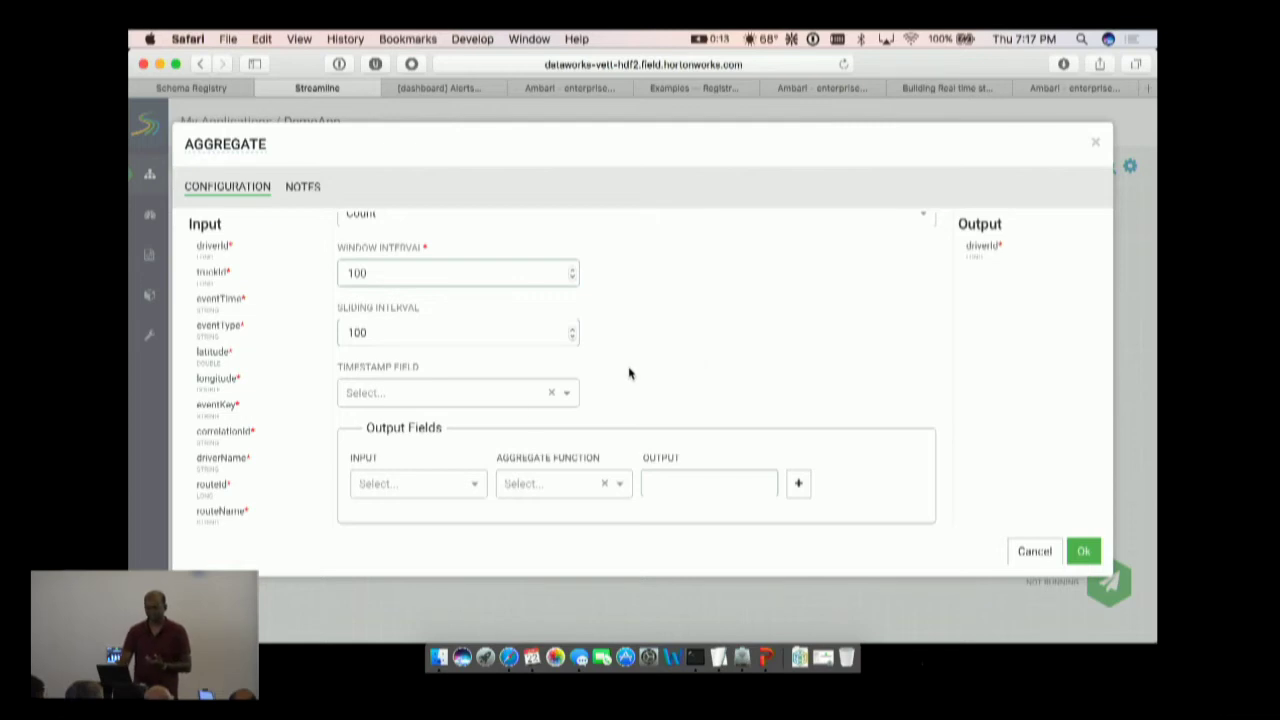
pyautogui.click(506, 391)
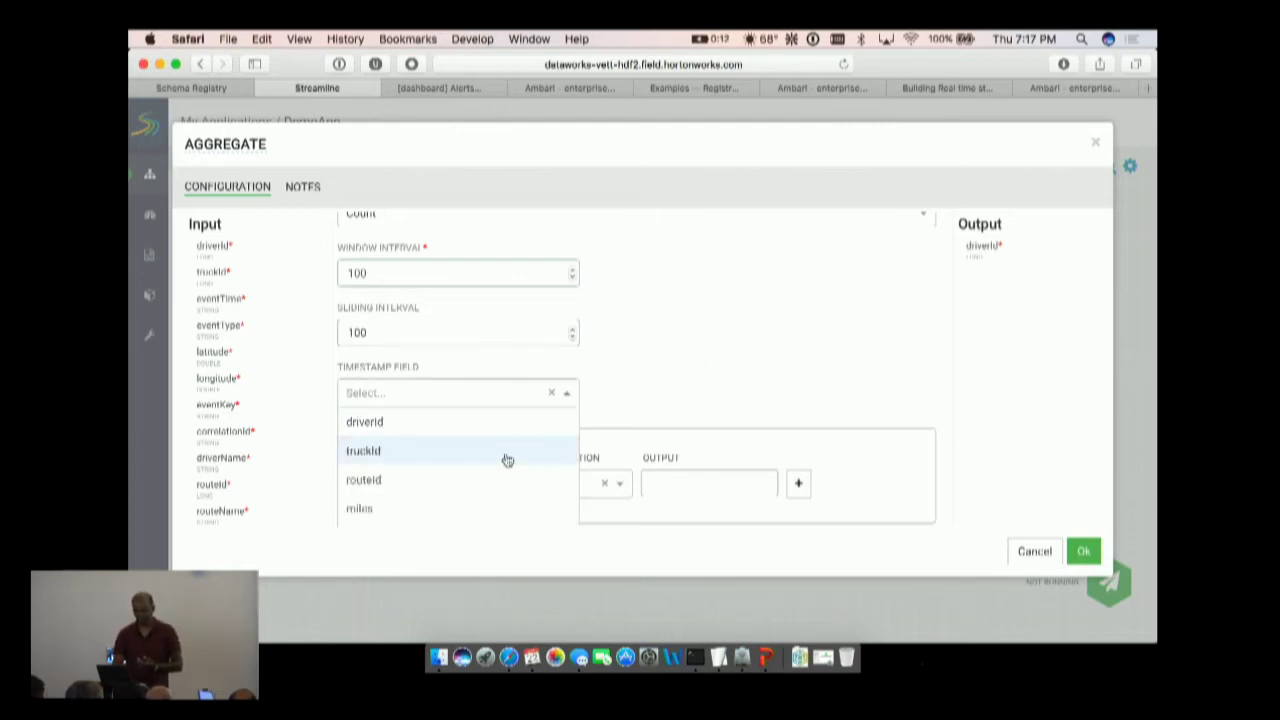
pyautogui.scroll(-1, 503, 457)
pyautogui.click(481, 512)
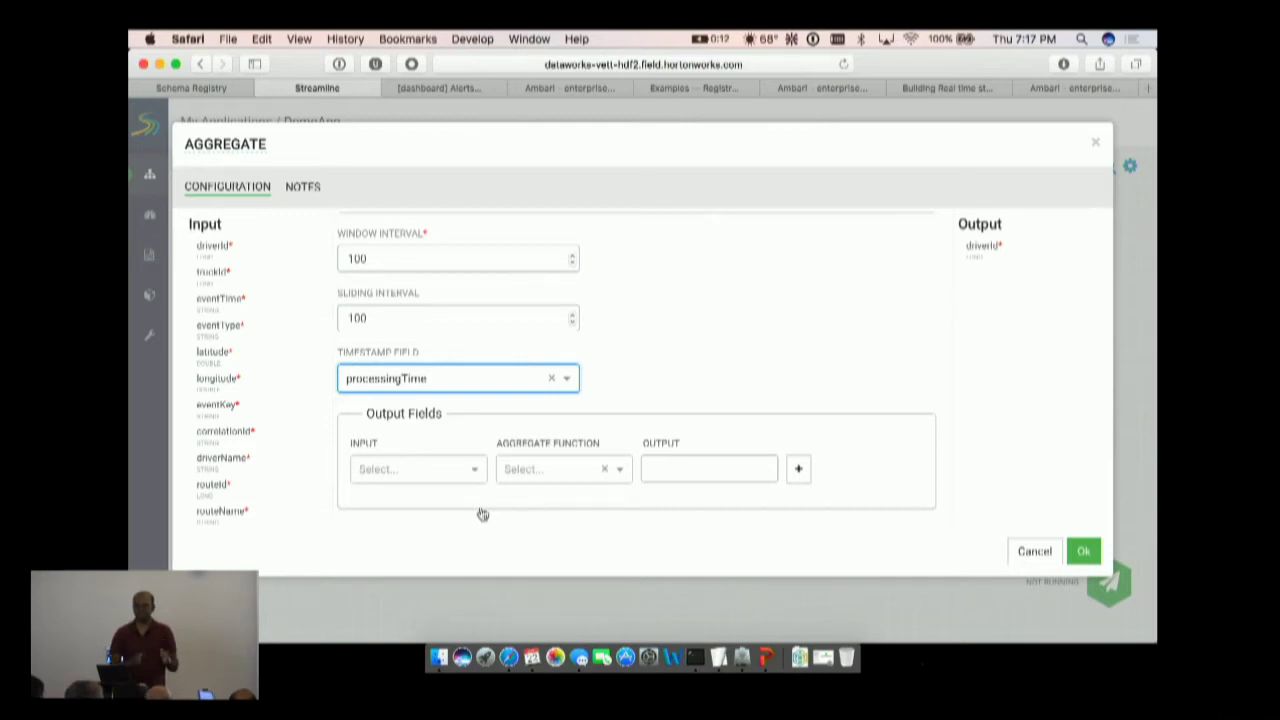
# Set the first output field to the SUM of miles.
pyautogui.click(428, 468)
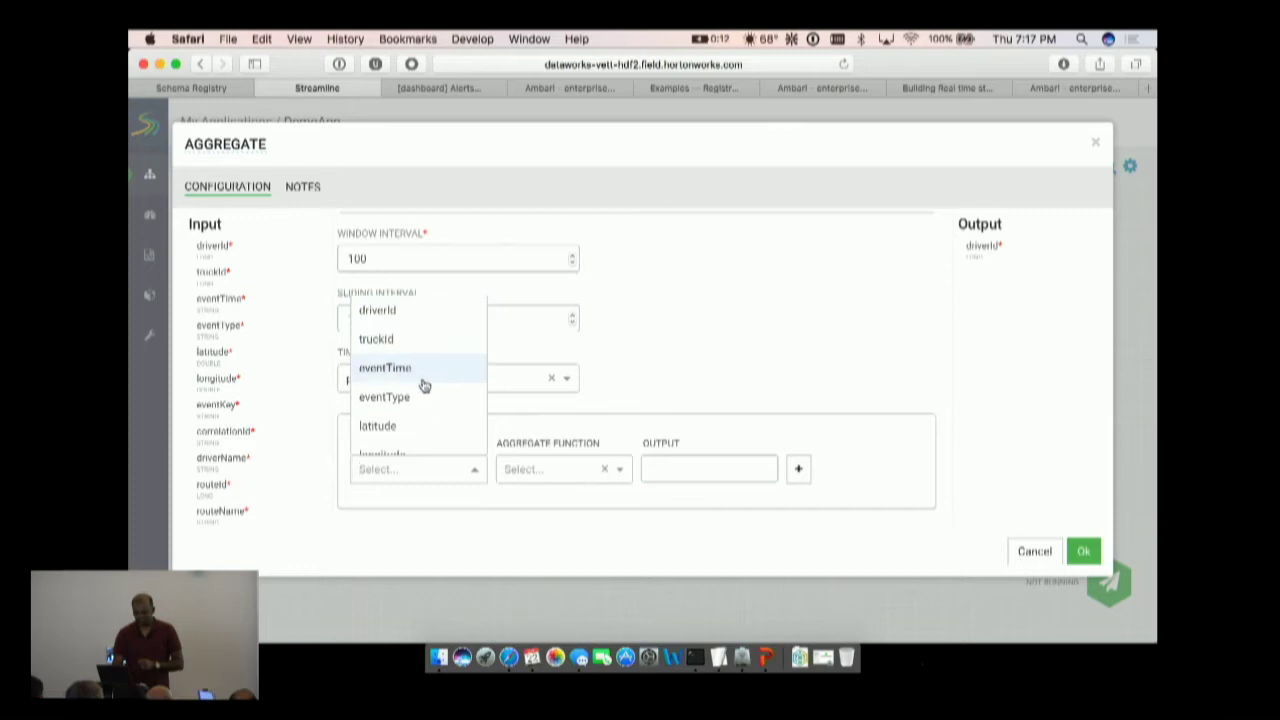
pyautogui.scroll(-5, 423, 380)
pyautogui.click(415, 442)
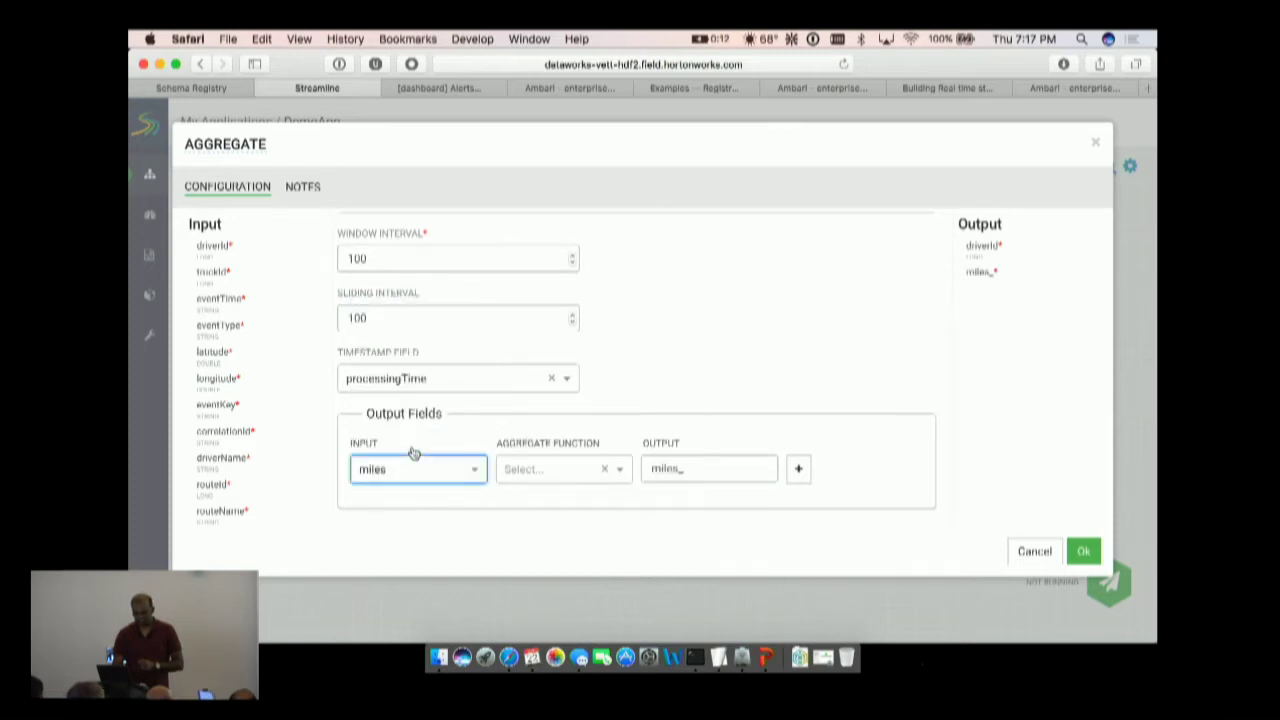
pyautogui.click(546, 470)
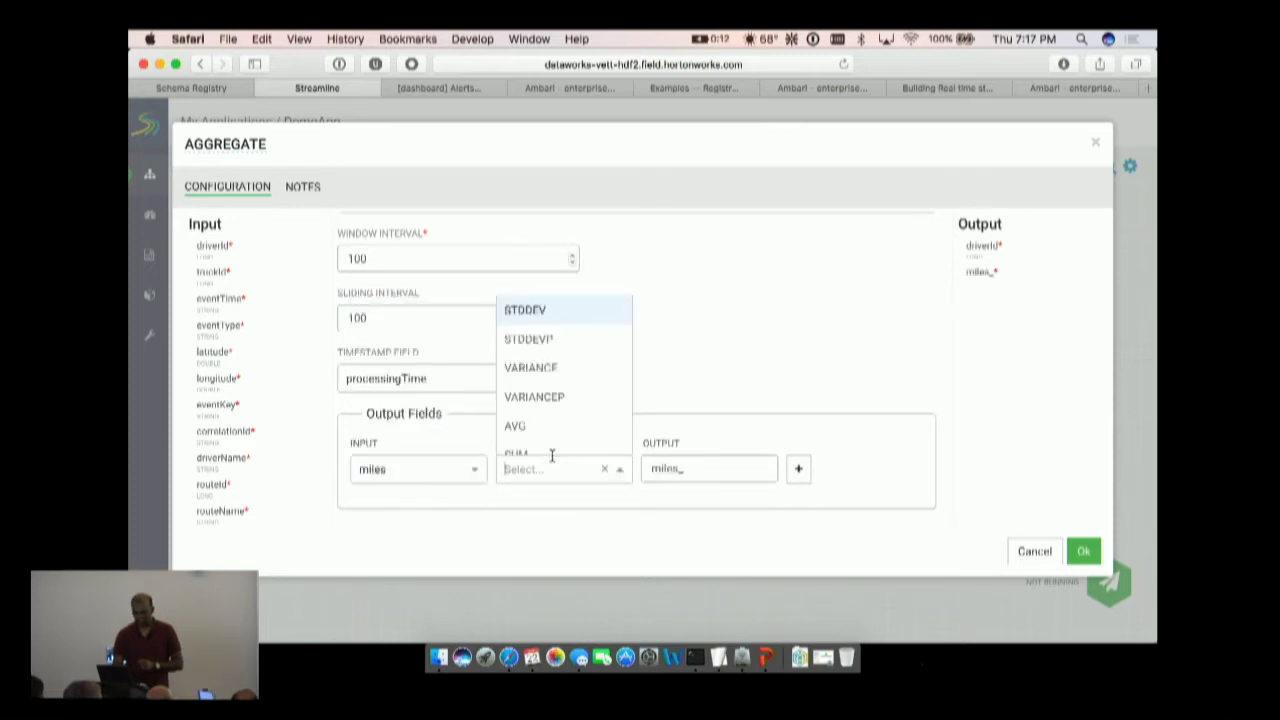
pyautogui.click(552, 450)
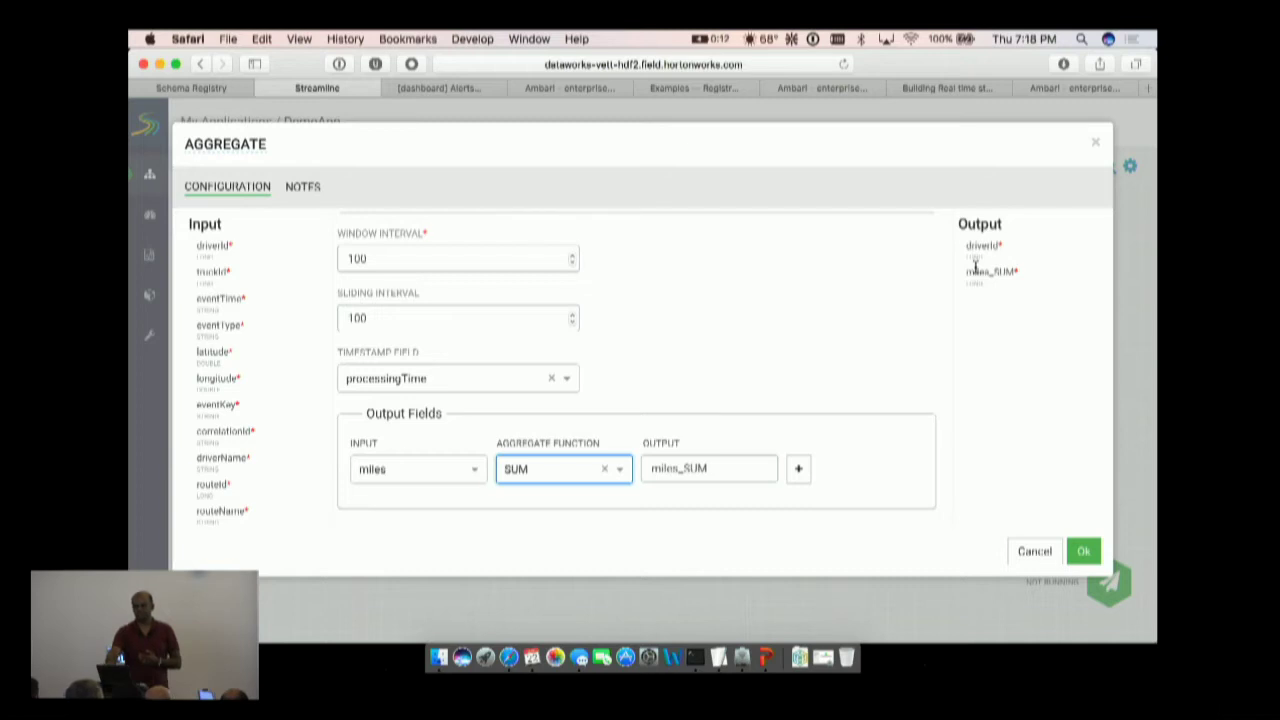
# Add a second output row computing the AVG of miles, keeping SUM on the first row.
pyautogui.click(798, 469)
pyautogui.click(439, 514)
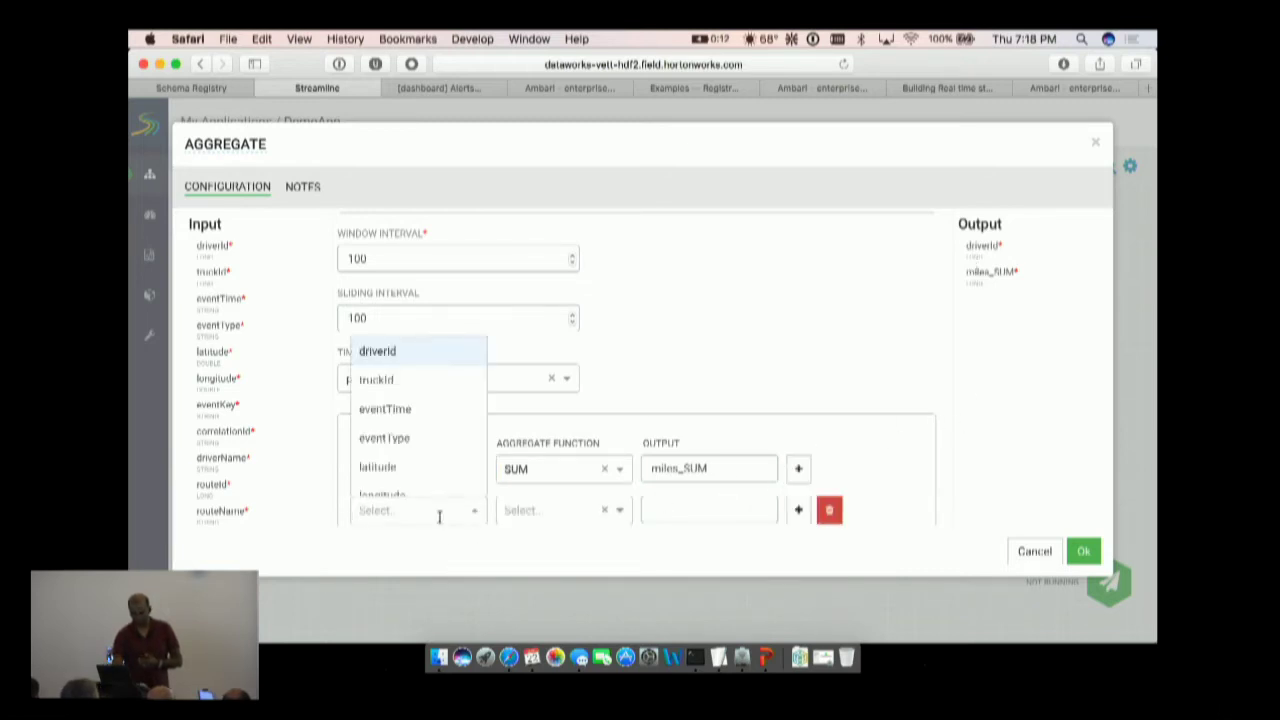
pyautogui.write('mil')
pyautogui.press('Return')
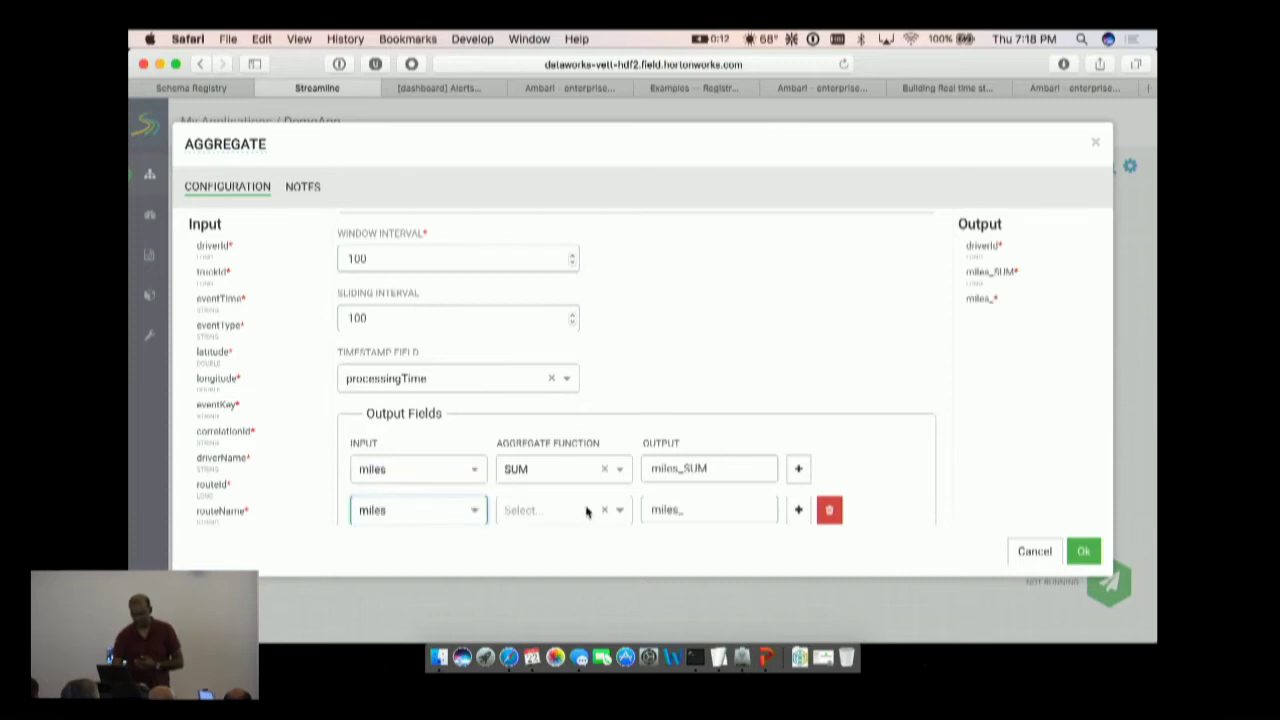
pyautogui.click(588, 511)
pyautogui.click(575, 483)
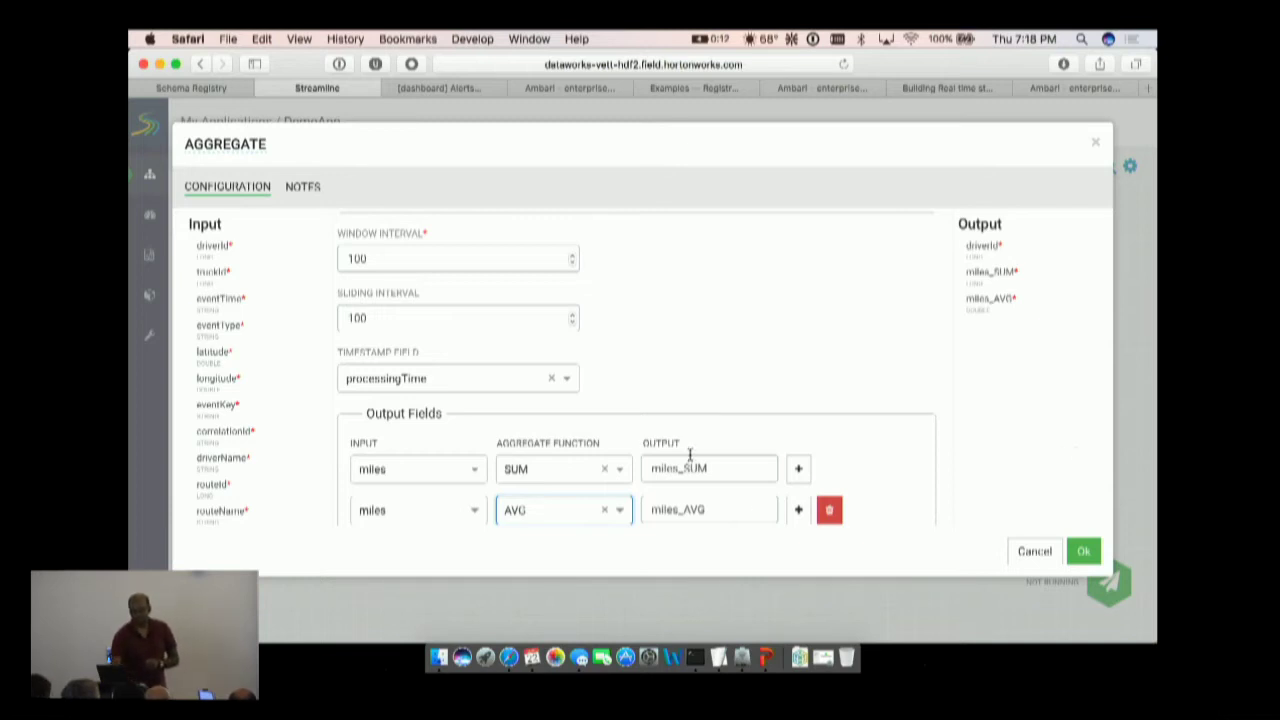
pyautogui.click(526, 471)
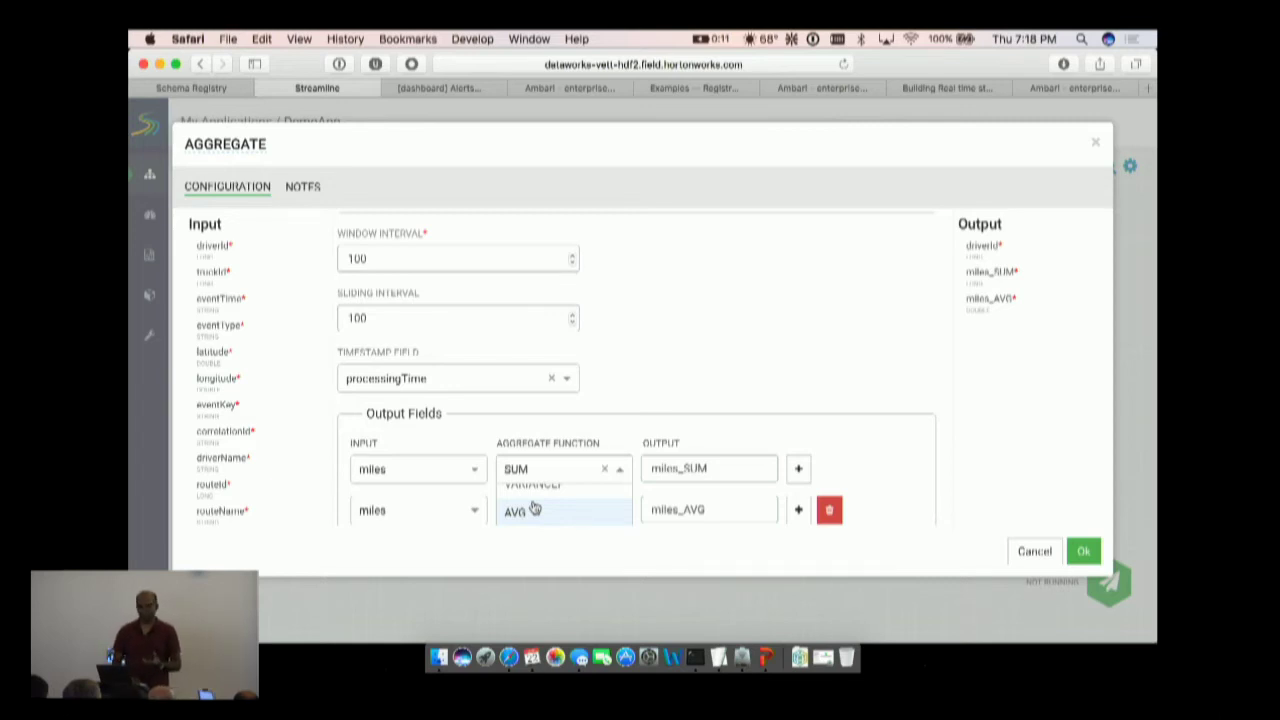
pyautogui.click(837, 194)
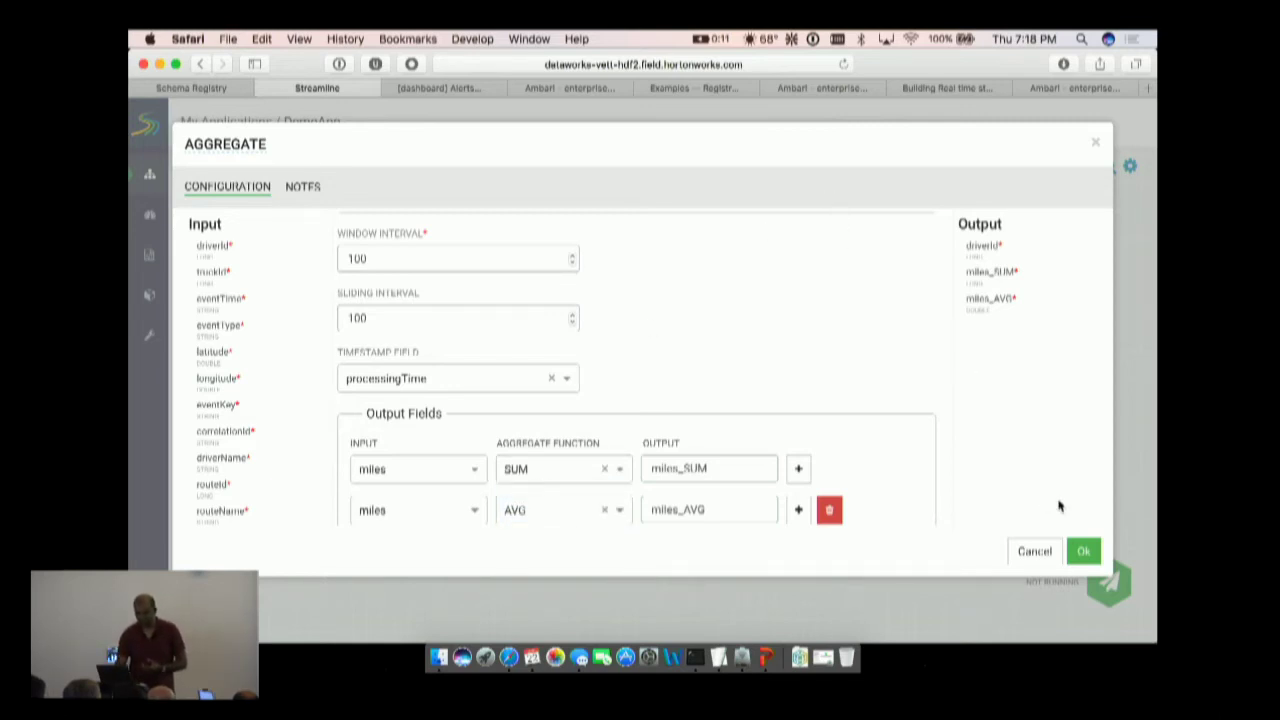
# Save the aggregate, then place a Rule processor fed by the Aggregate step.
pyautogui.click(1085, 552)
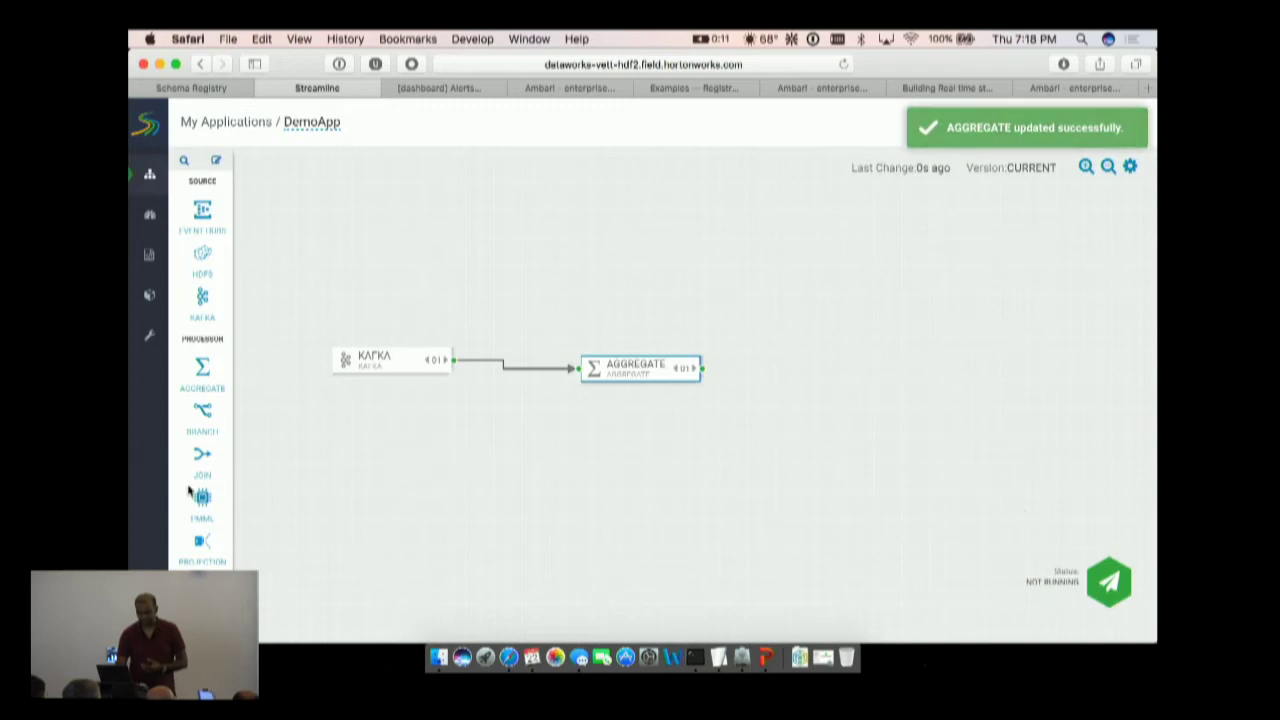
pyautogui.scroll(-2, 193, 490)
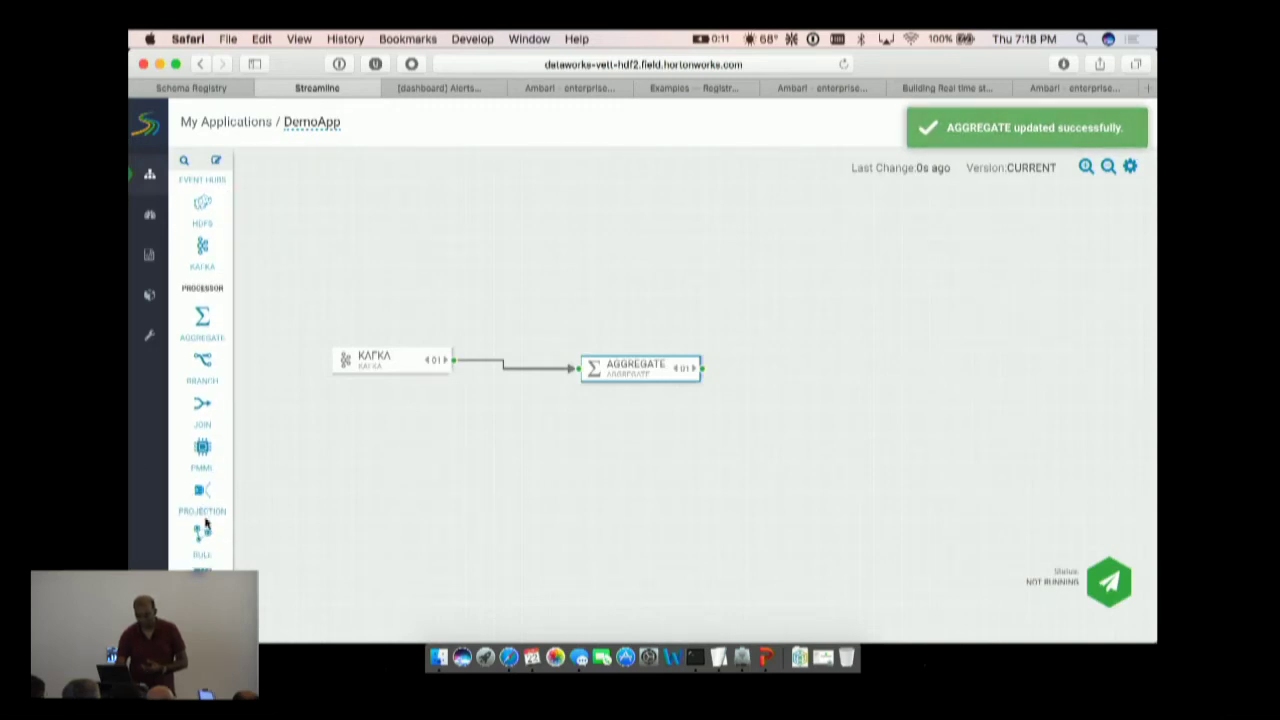
pyautogui.moveTo(205, 550); pyautogui.dragTo(843, 386)
pyautogui.moveTo(702, 368); pyautogui.dragTo(797, 372)
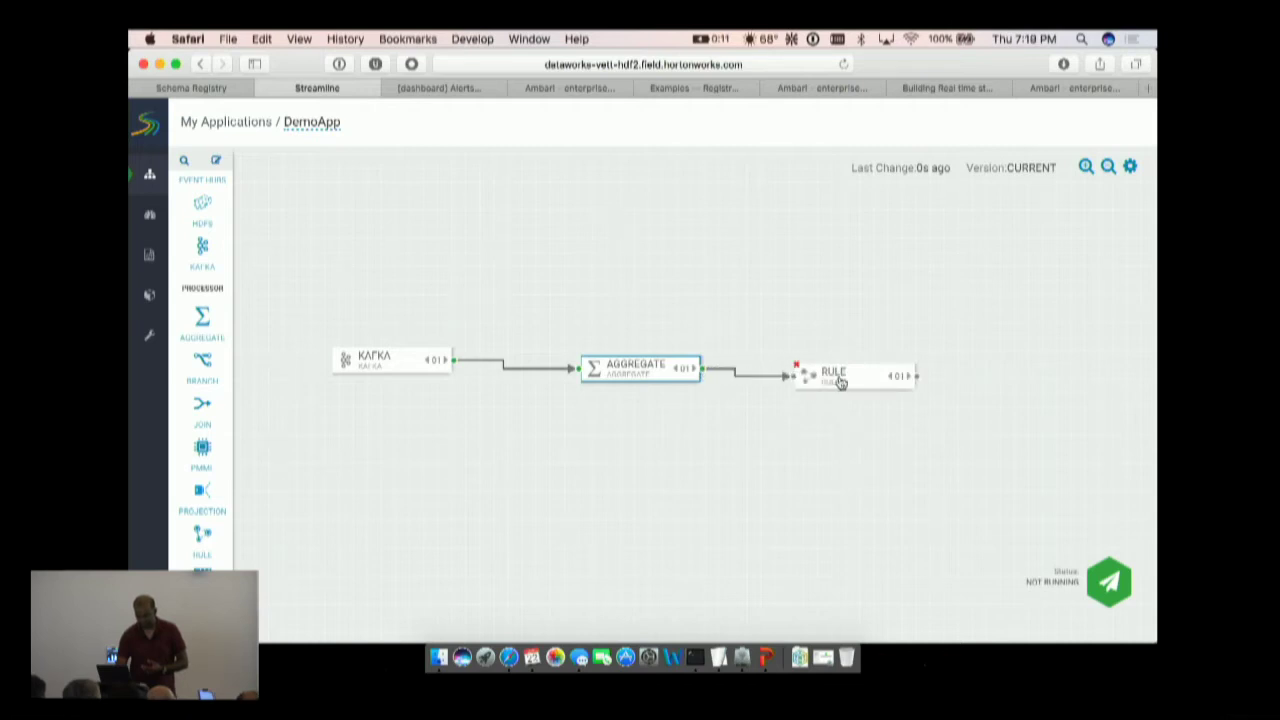
pyautogui.doubleClick(840, 382)
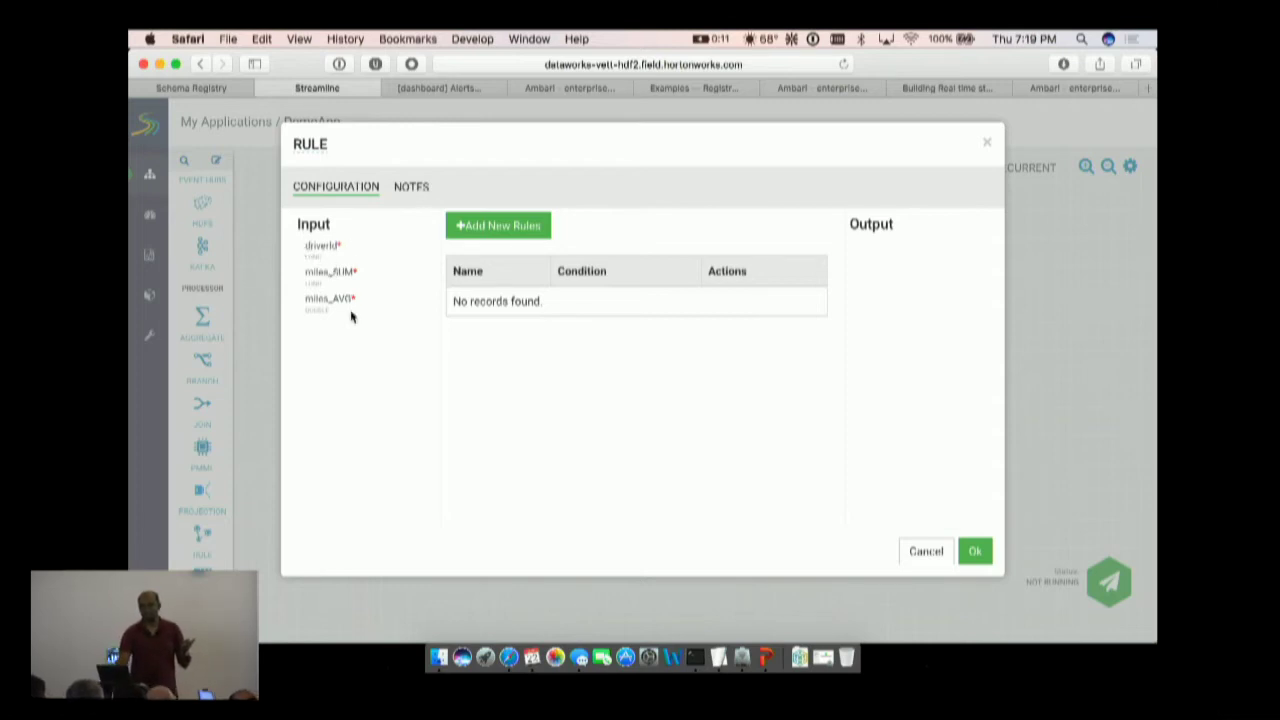
# Start a new rule, entering its name and a 'Rule' description.
pyautogui.click(497, 236)
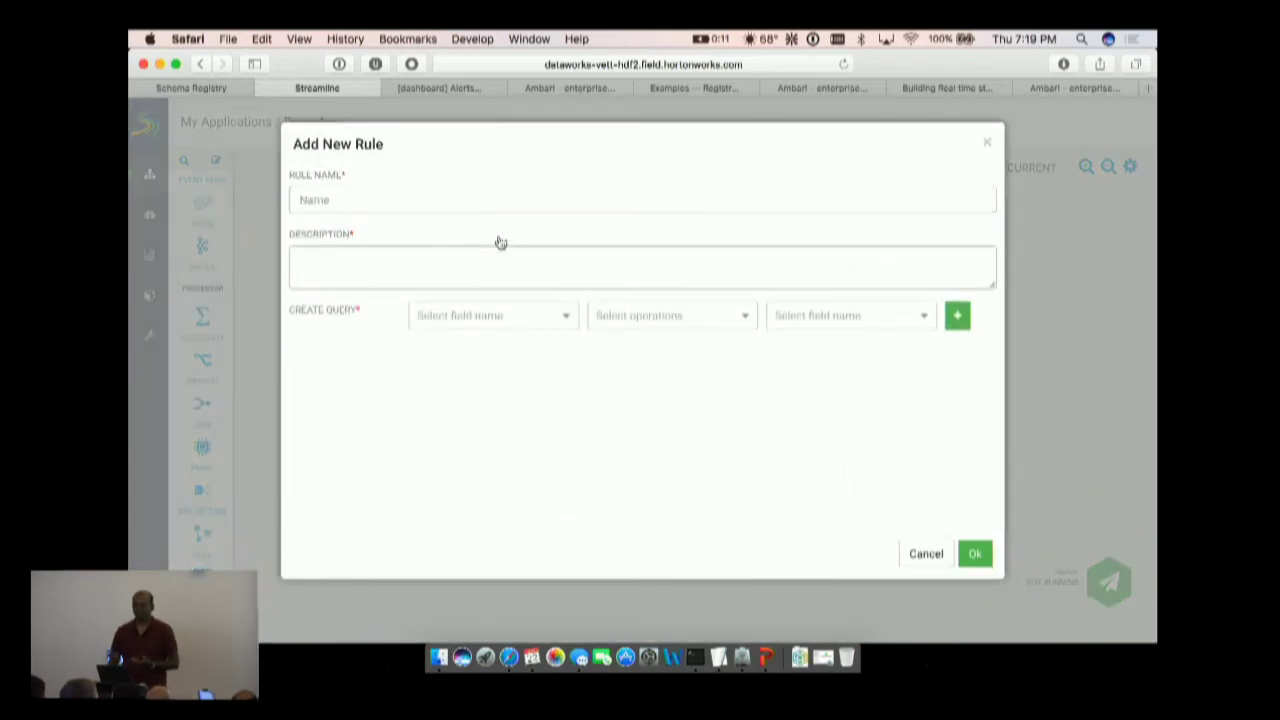
pyautogui.click(458, 203)
pyautogui.write('o')
pyautogui.press('BackSpace')
pyautogui.write('Rule')
pyautogui.click(310, 260)
pyautogui.write('Rlue')
pyautogui.press('BackSpace')
pyautogui.press('BackSpace')
pyautogui.press('BackSpace')
pyautogui.write('ule')
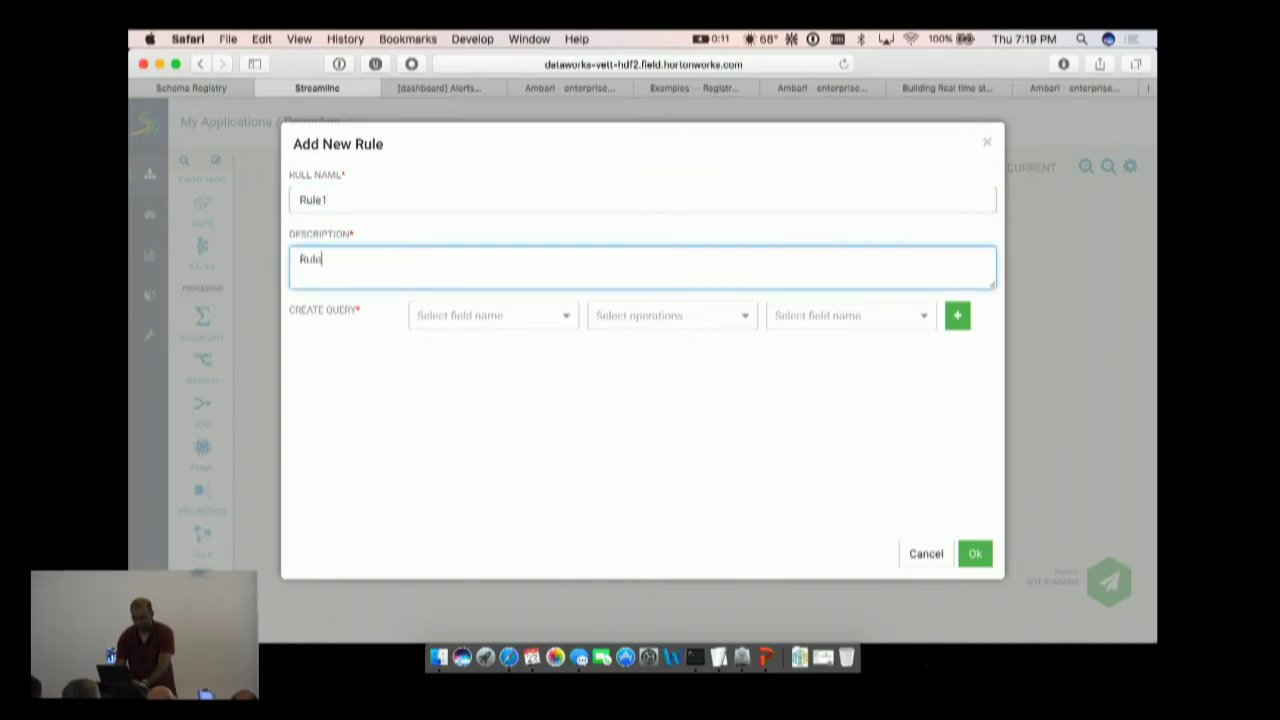
# Give Rule1 the condition miles_AVG GREATER_THAN 100 and save the rule step.
pyautogui.click(516, 322)
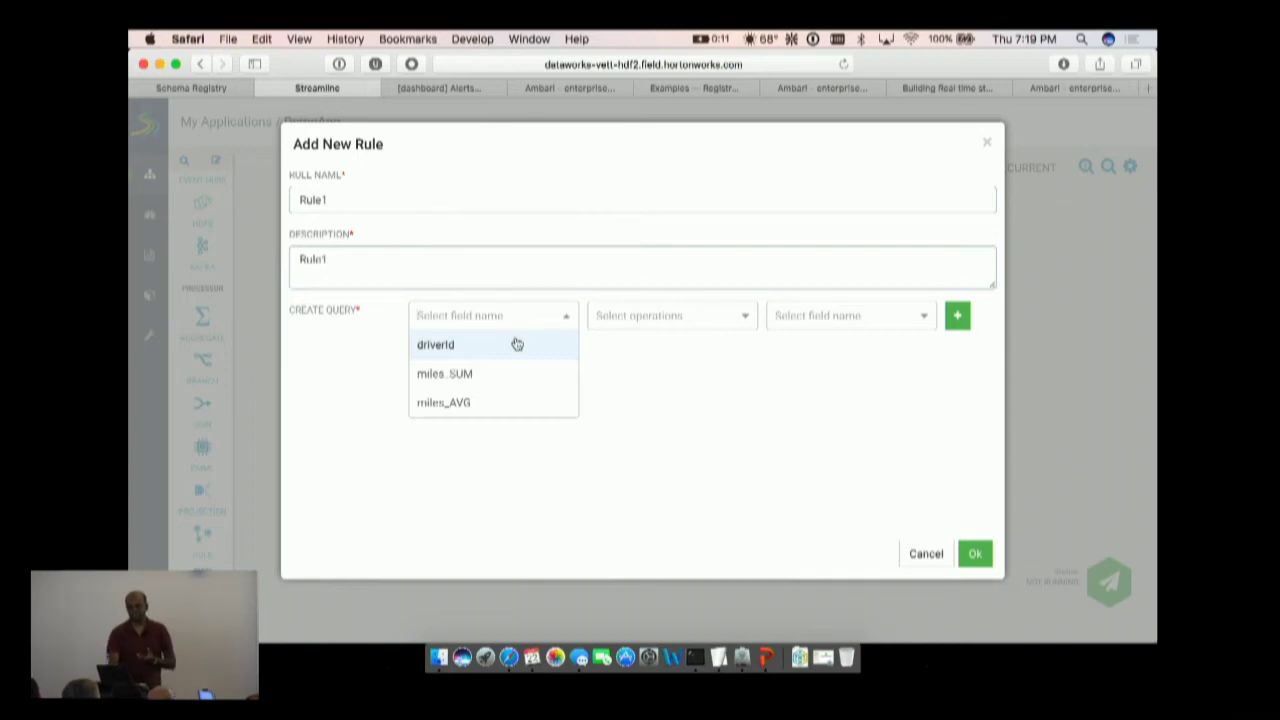
pyautogui.click(505, 410)
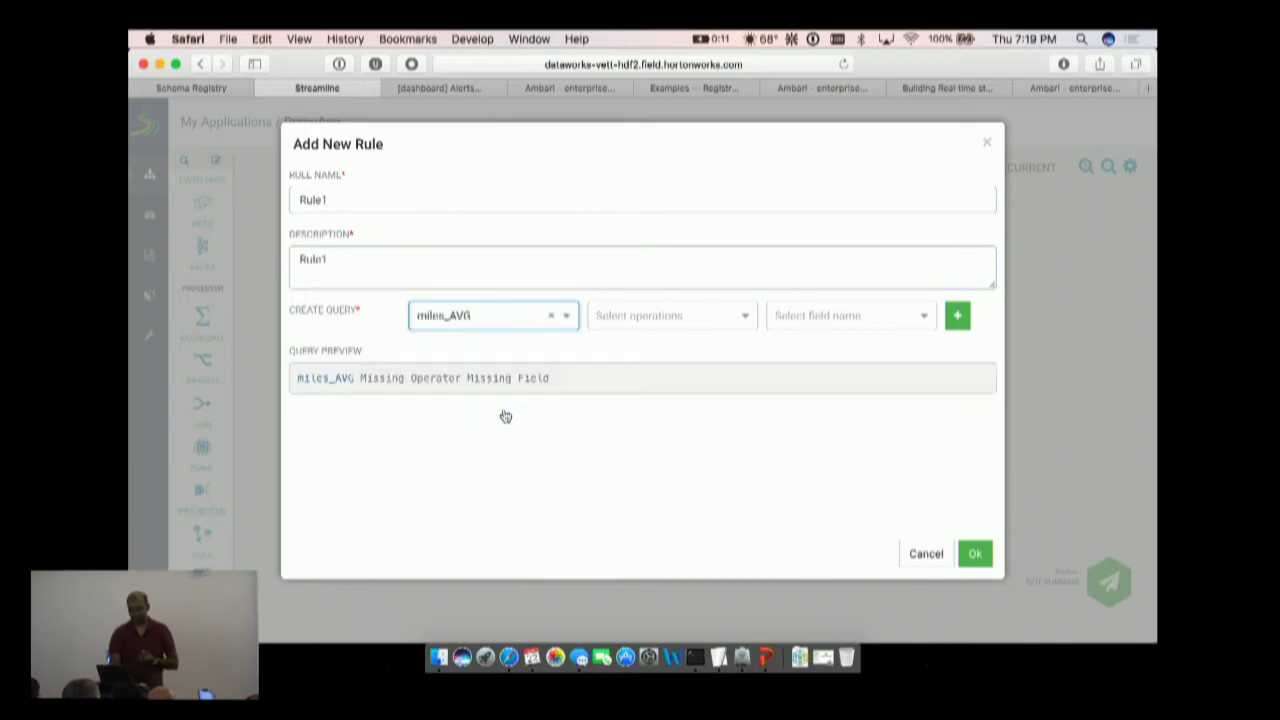
pyautogui.click(693, 313)
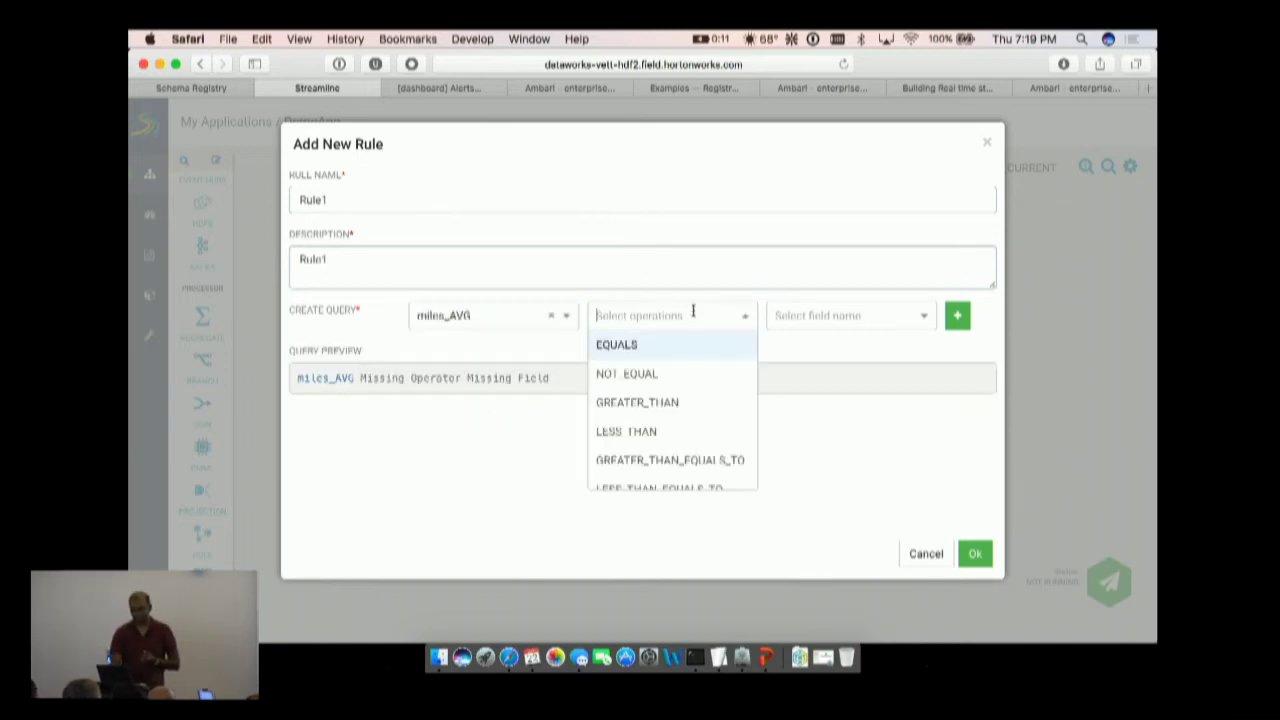
pyautogui.click(677, 402)
pyautogui.click(808, 318)
pyautogui.write('100')
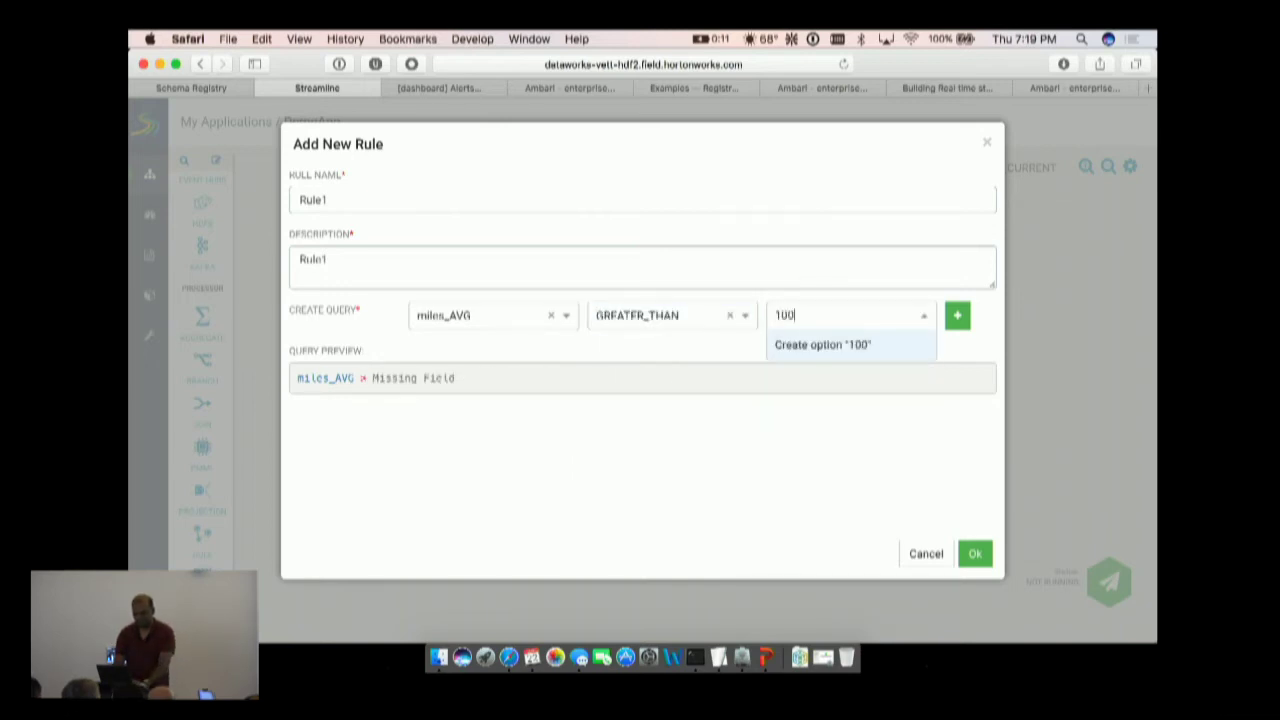
pyautogui.press('Return')
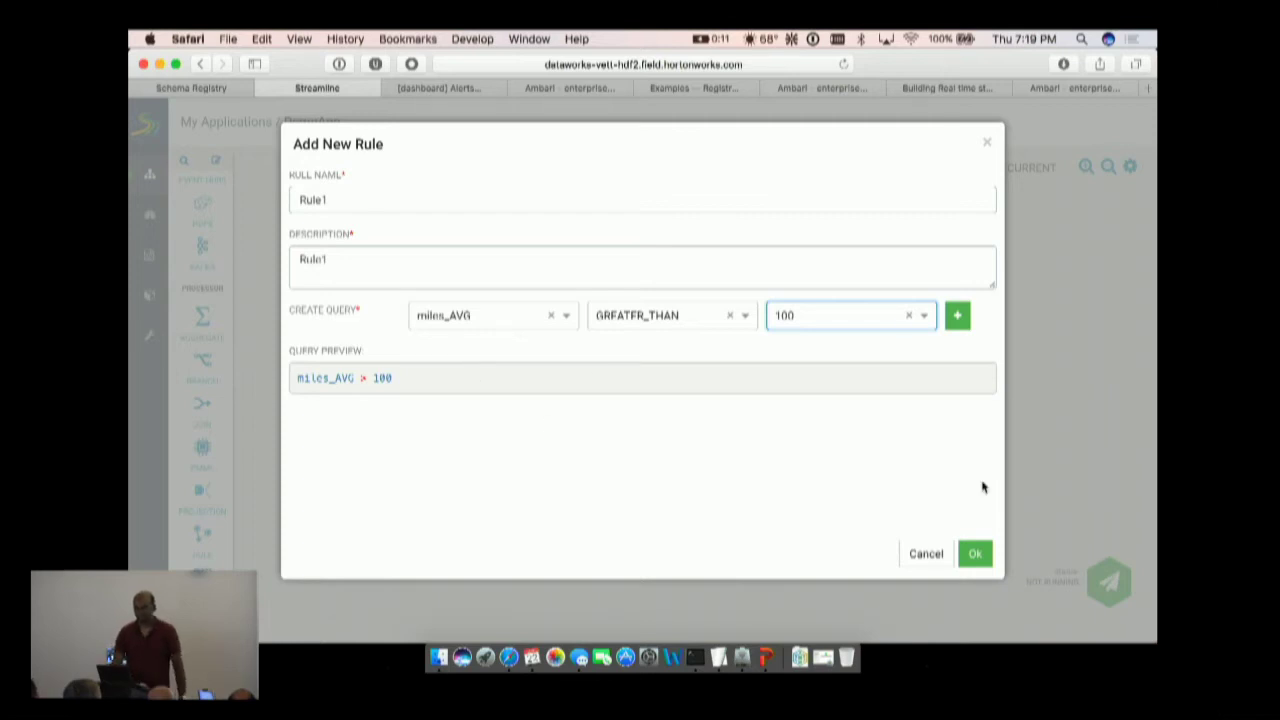
pyautogui.click(962, 560)
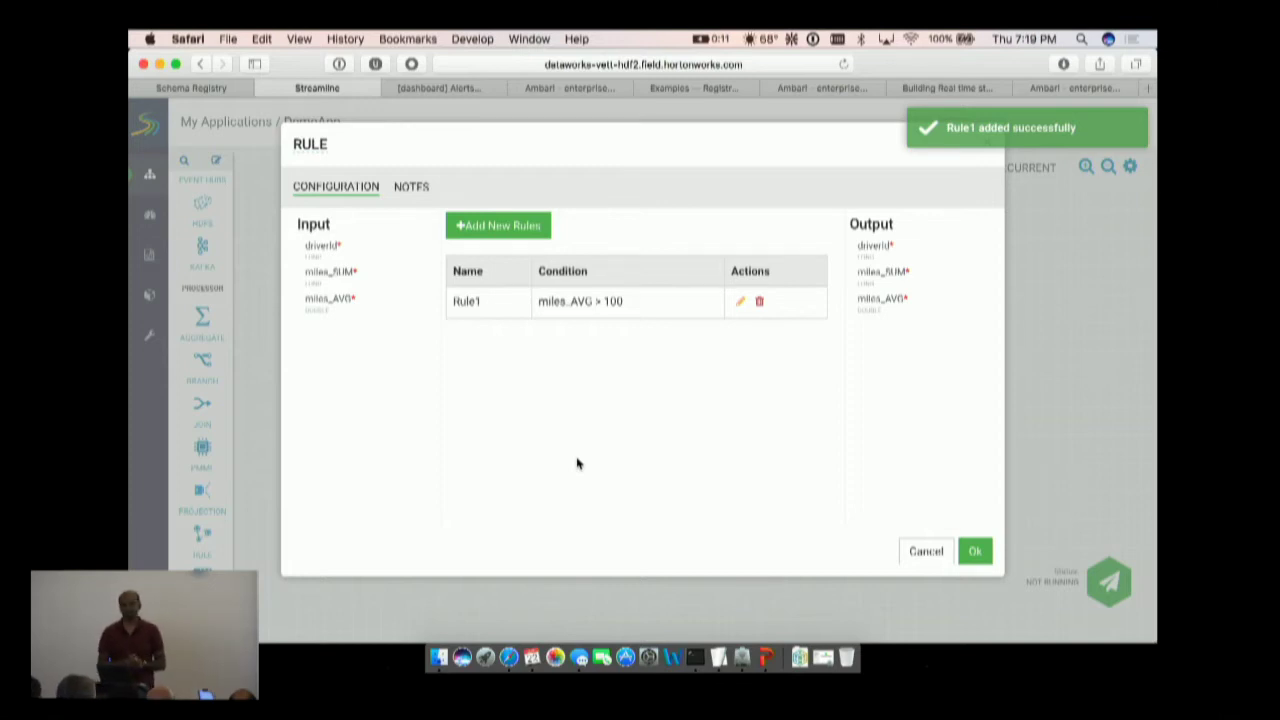
pyautogui.click(972, 551)
# Place a Druid sink, link the Rule step to it, and route Rule1's output there.
pyautogui.scroll(-10, 211, 539)
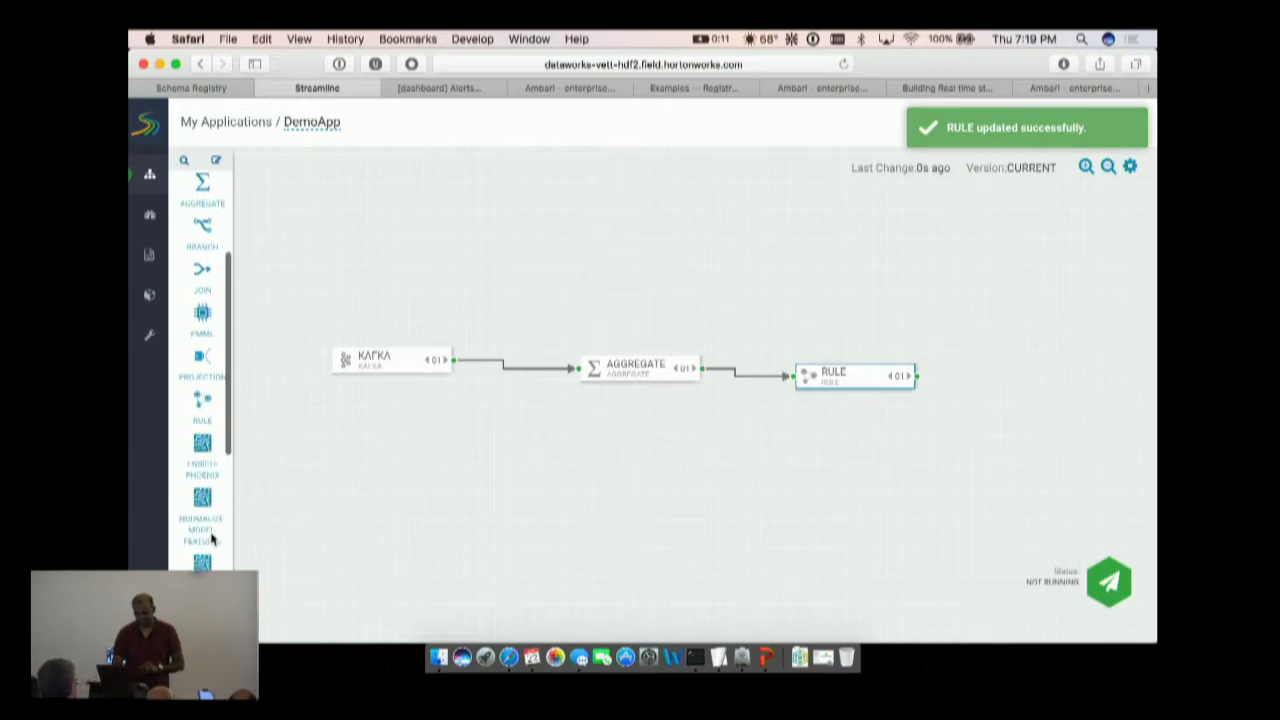
pyautogui.scroll(-4, 209, 537)
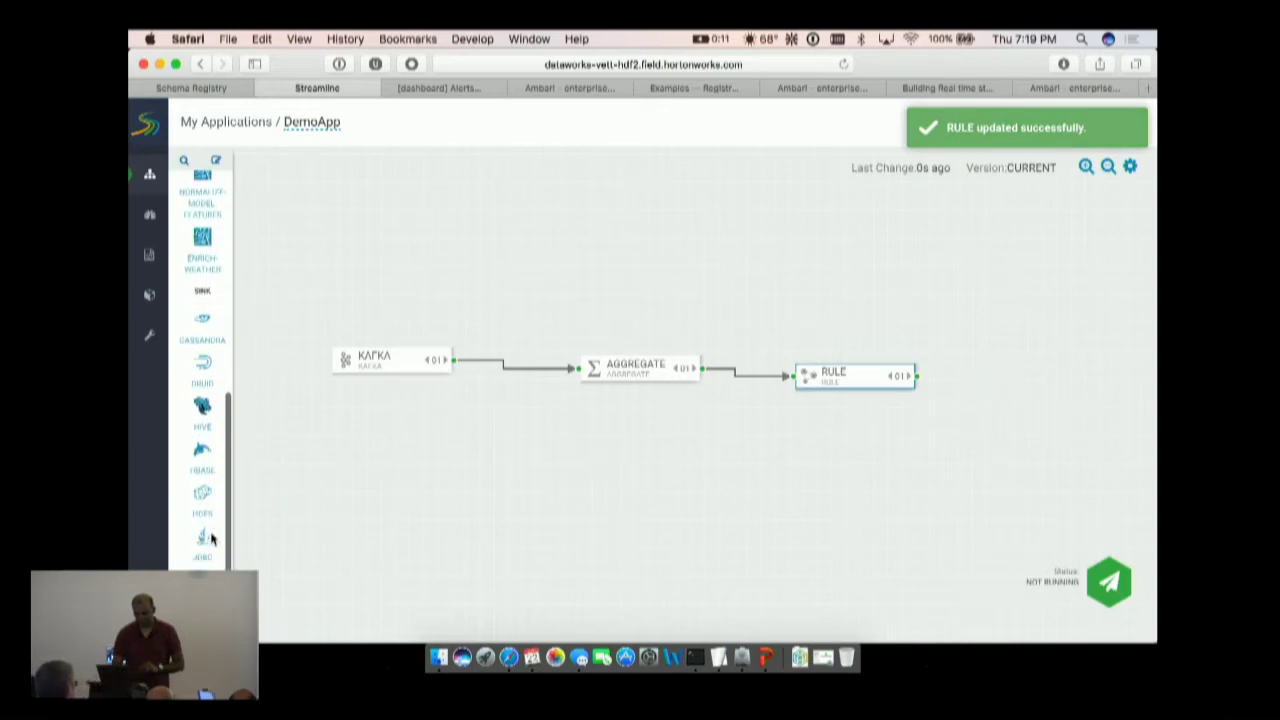
pyautogui.scroll(2, 204, 470)
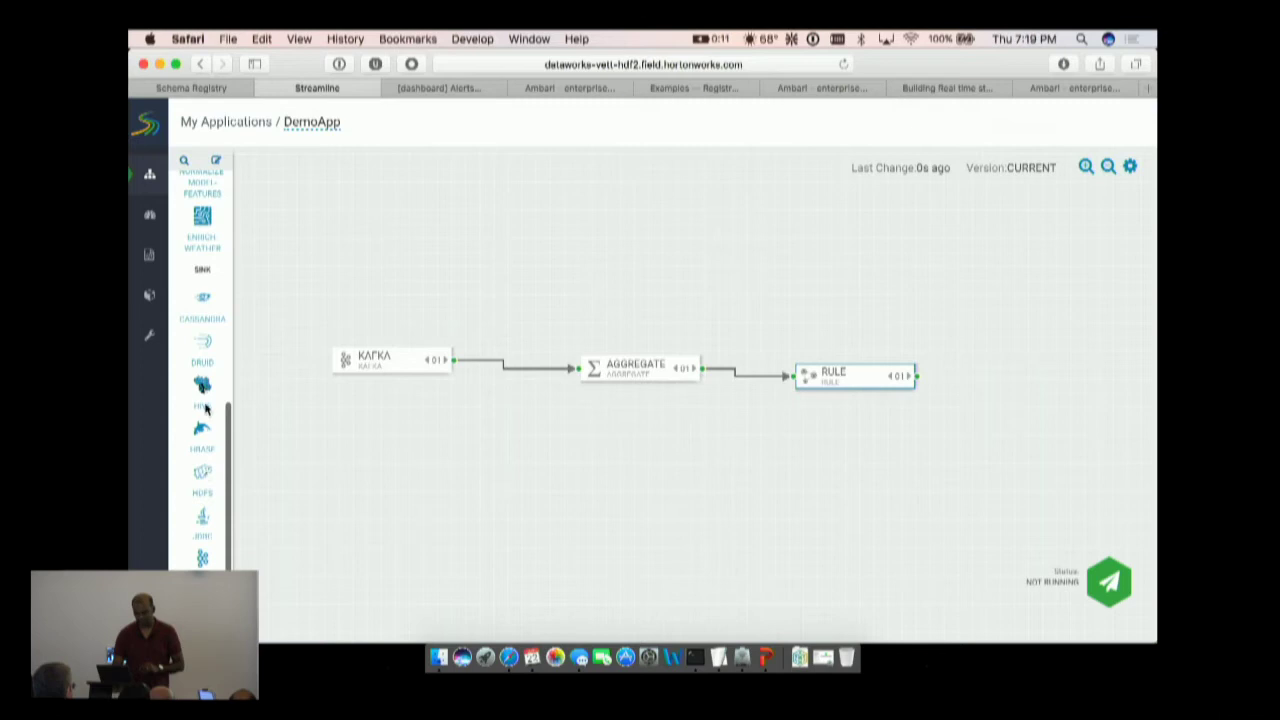
pyautogui.moveTo(205, 365); pyautogui.dragTo(1000, 342)
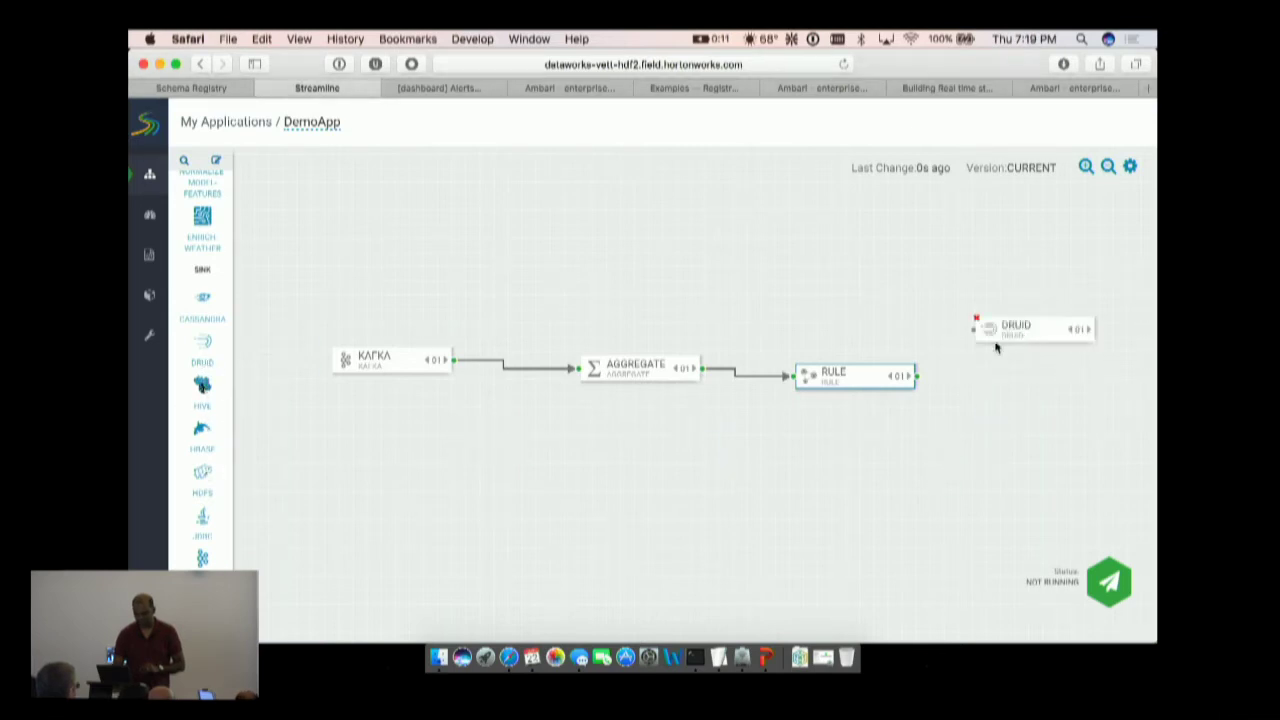
pyautogui.moveTo(917, 384); pyautogui.dragTo(974, 334)
pyautogui.scroll(-2, 774, 476)
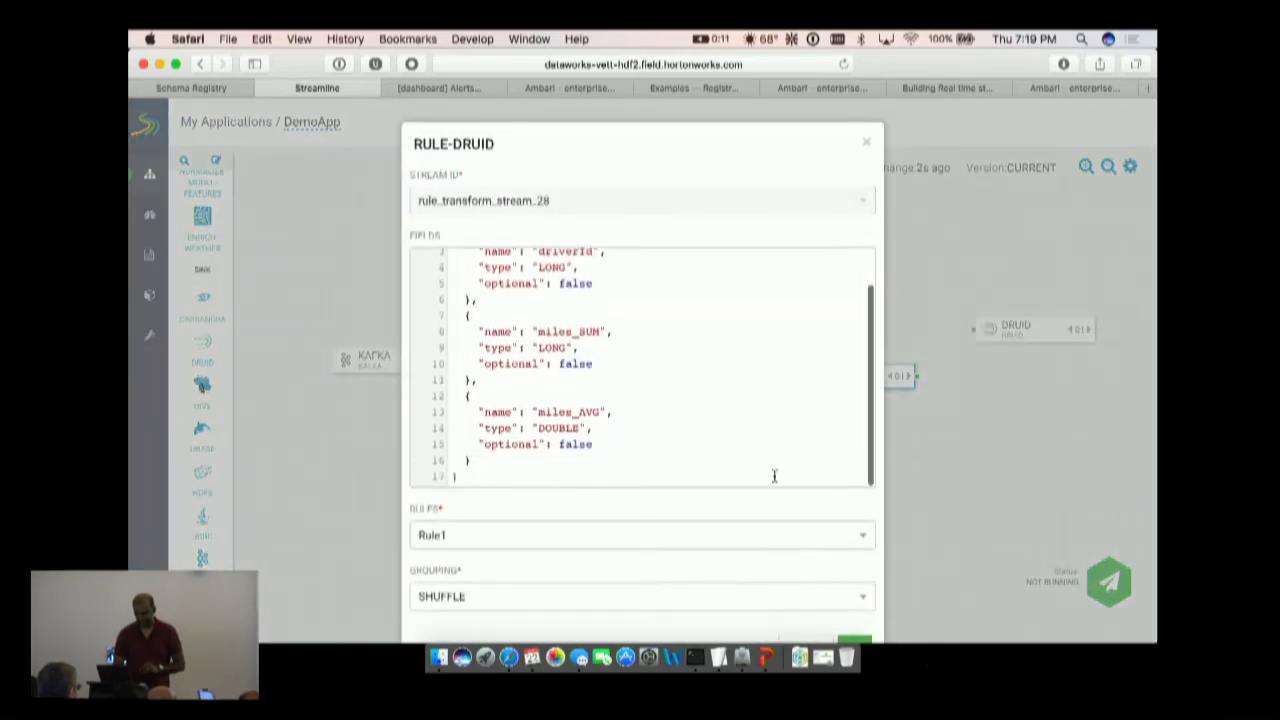
pyautogui.click(700, 544)
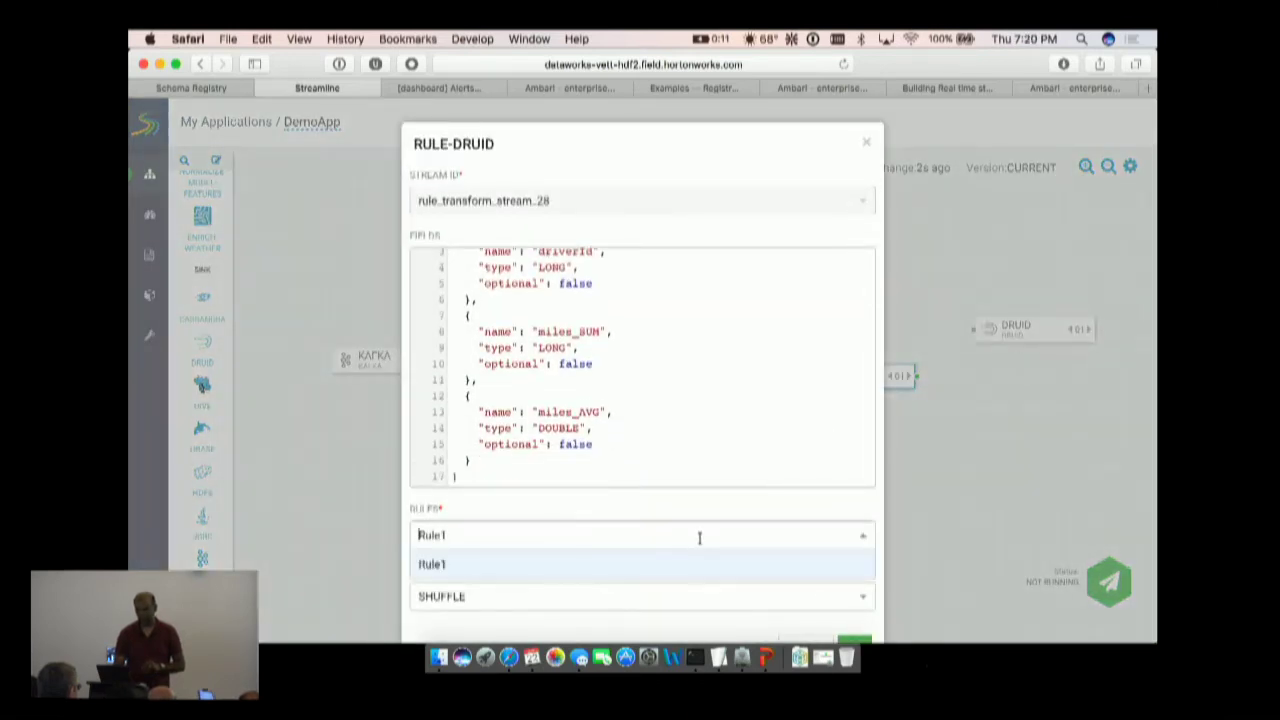
pyautogui.click(694, 563)
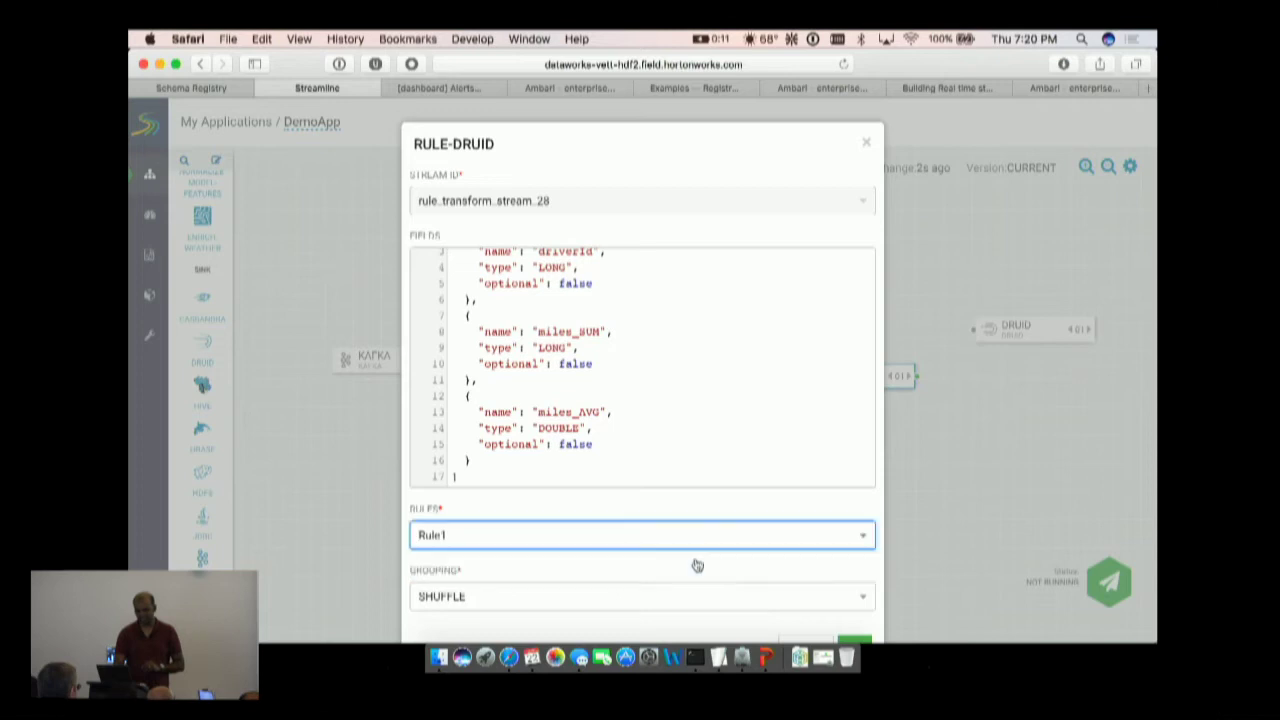
pyautogui.click(858, 632)
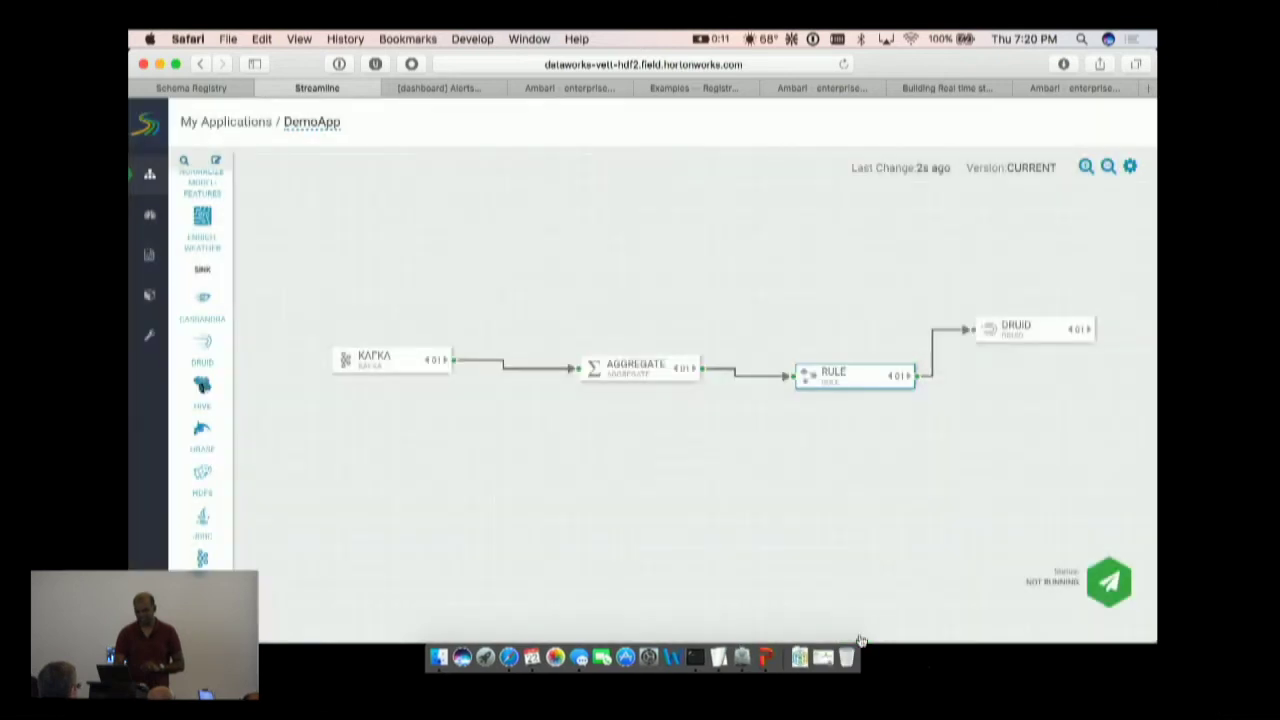
# Name the Druid datasource driver_avg_miles and add driverId, miles_SUM and miles_AVG as dimensions.
pyautogui.doubleClick(1039, 338)
pyautogui.click(628, 421)
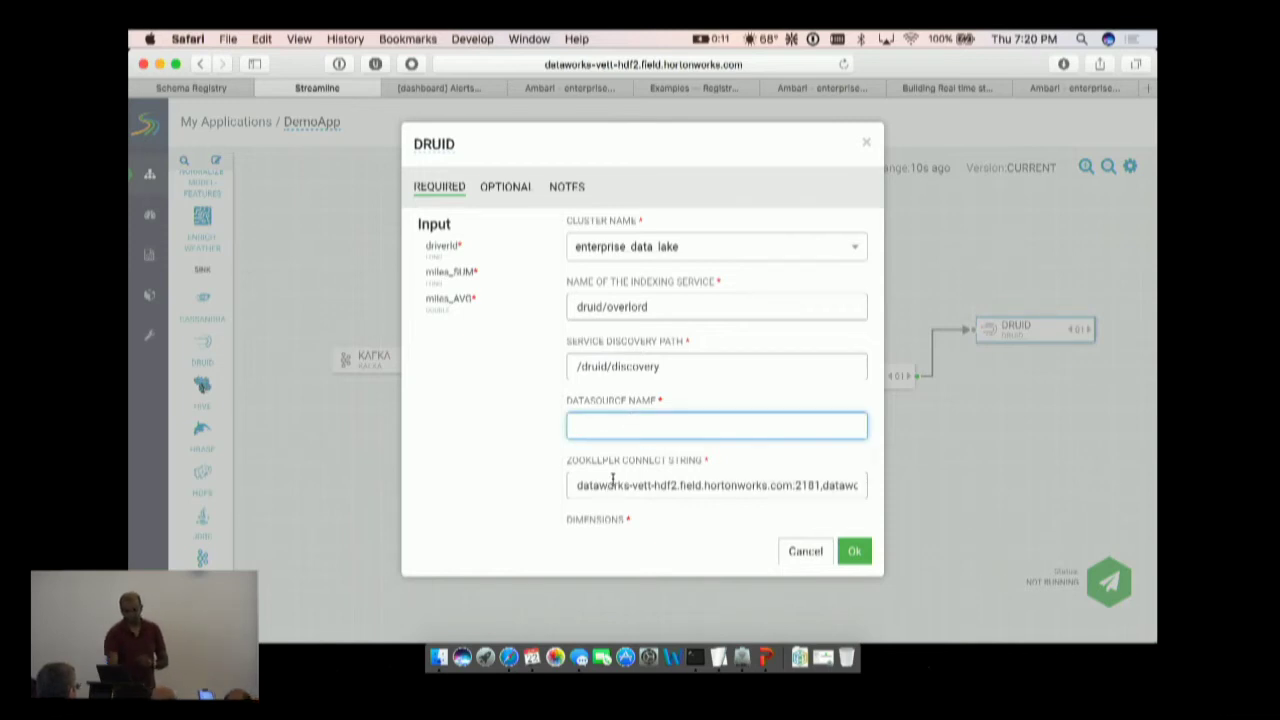
pyautogui.scroll(-3, 607, 480)
pyautogui.scroll(2, 608, 482)
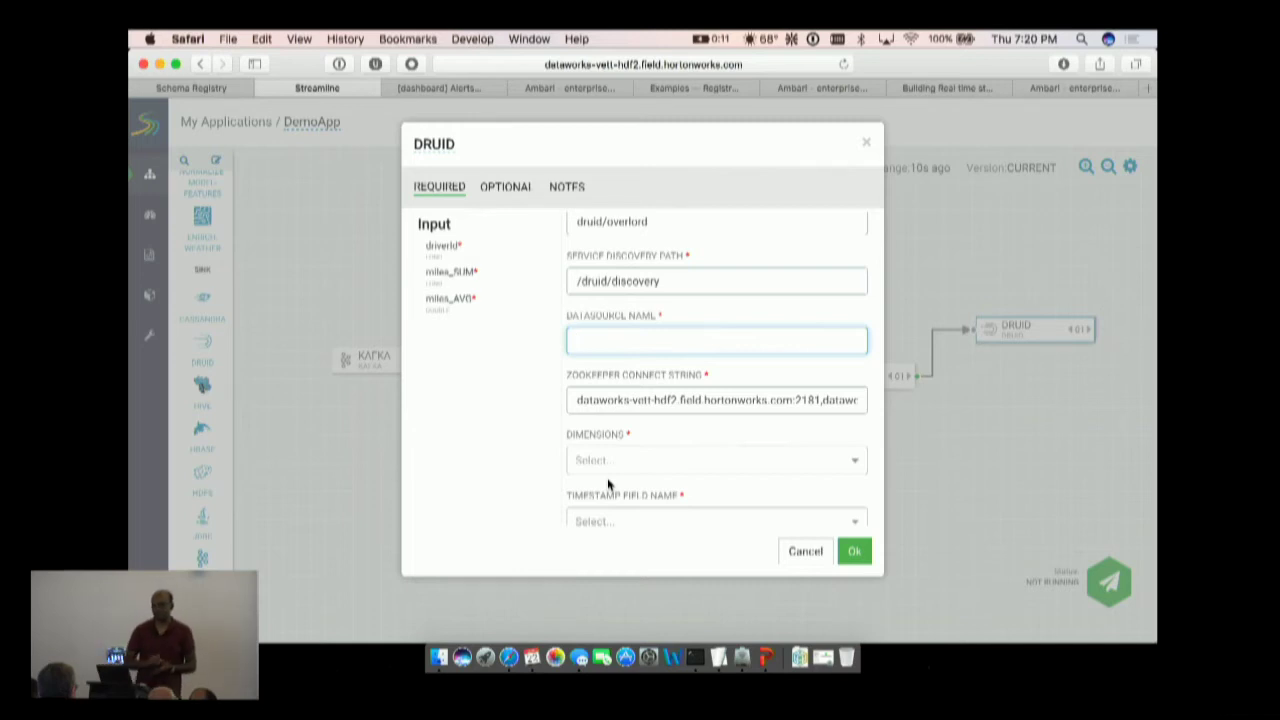
pyautogui.write('driver_avg_miles')
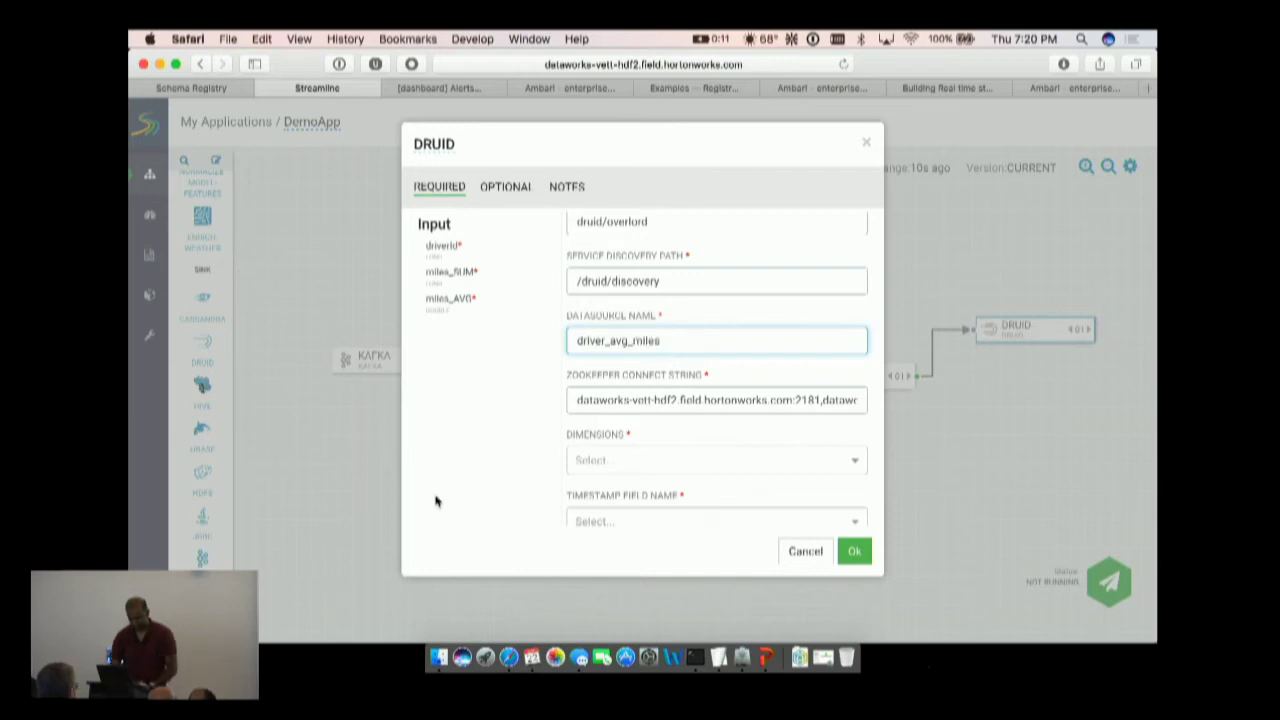
pyautogui.click(677, 466)
pyautogui.click(657, 494)
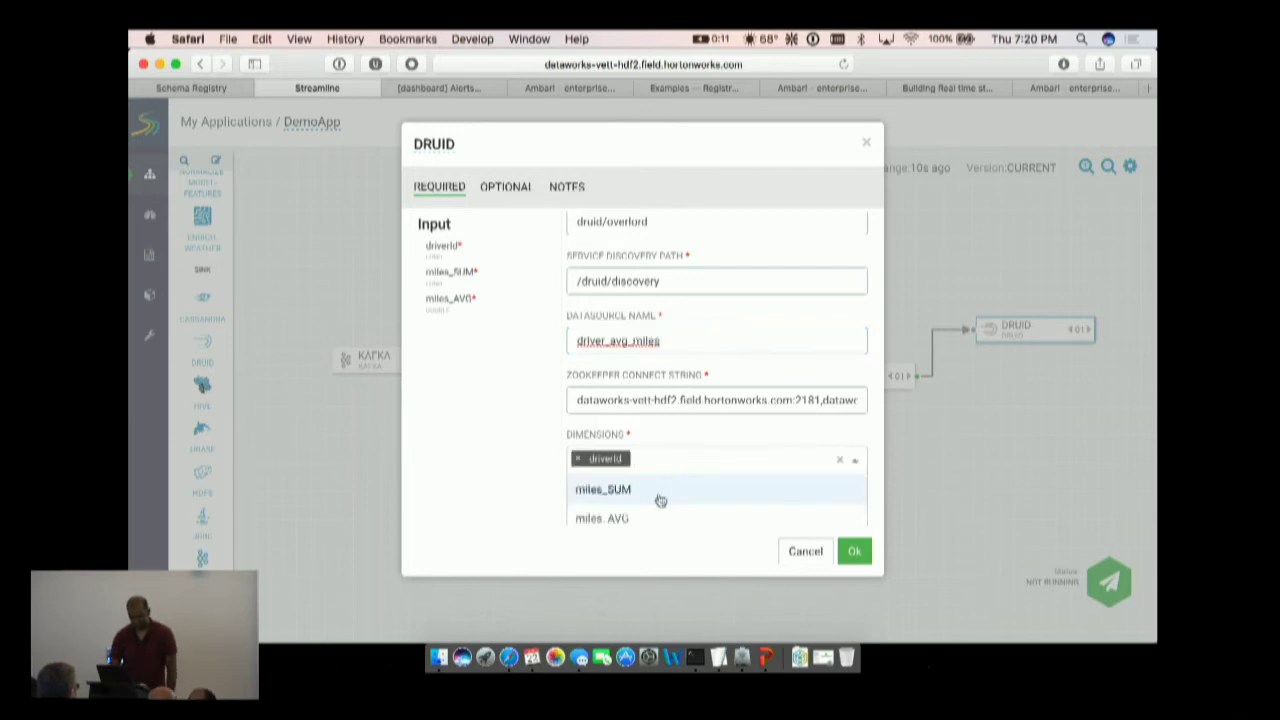
pyautogui.click(659, 494)
pyautogui.click(659, 497)
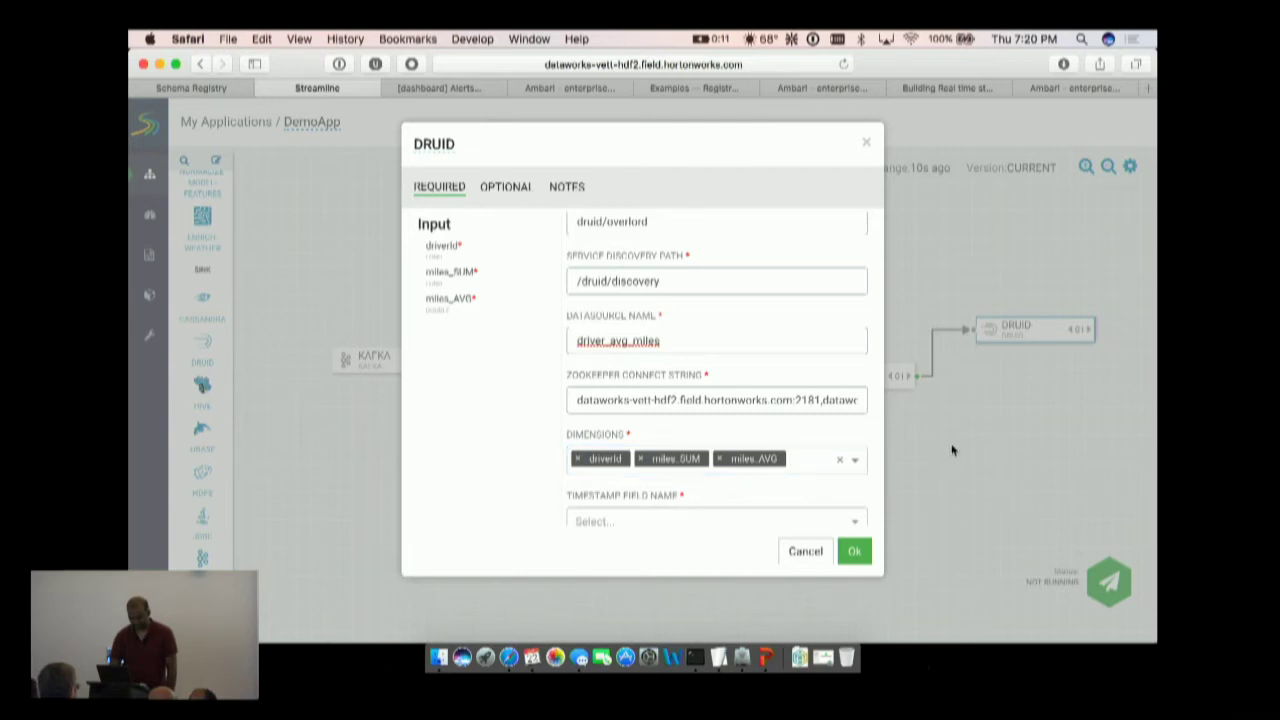
# Use processingTime as the timestamp field with MINUTE segment granularity.
pyautogui.scroll(-5, 876, 480)
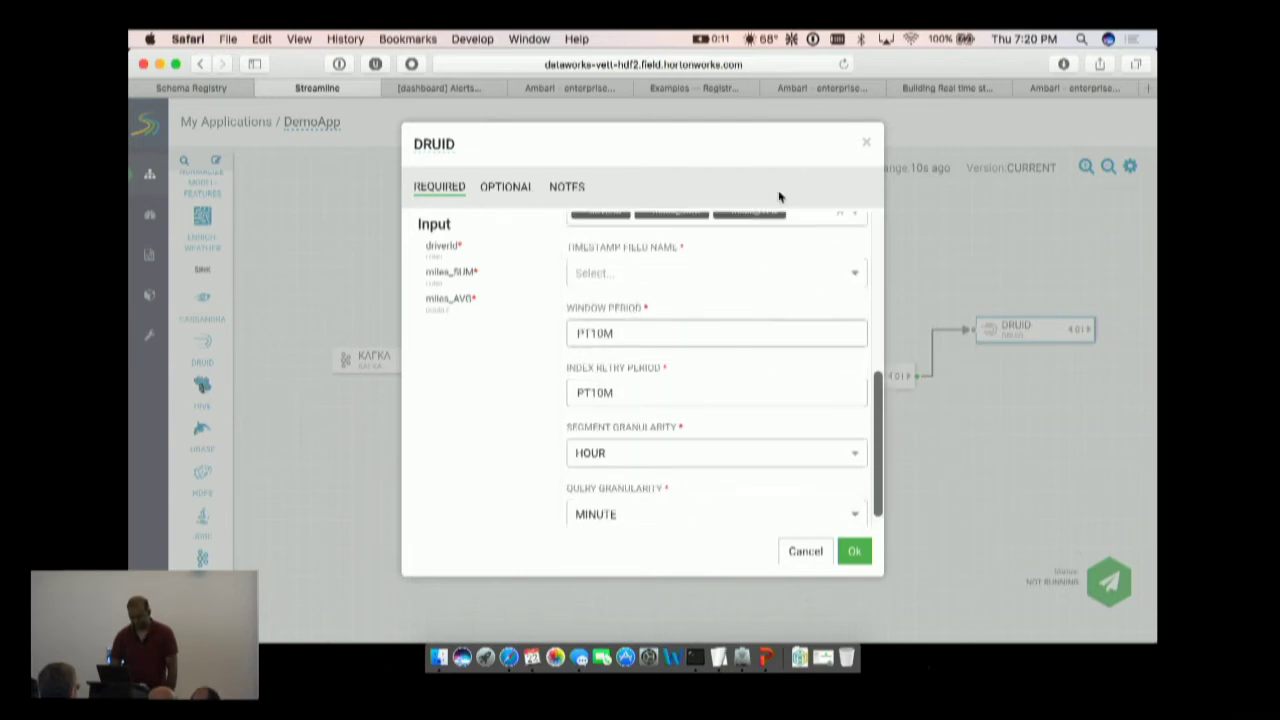
pyautogui.click(769, 278)
pyautogui.click(741, 368)
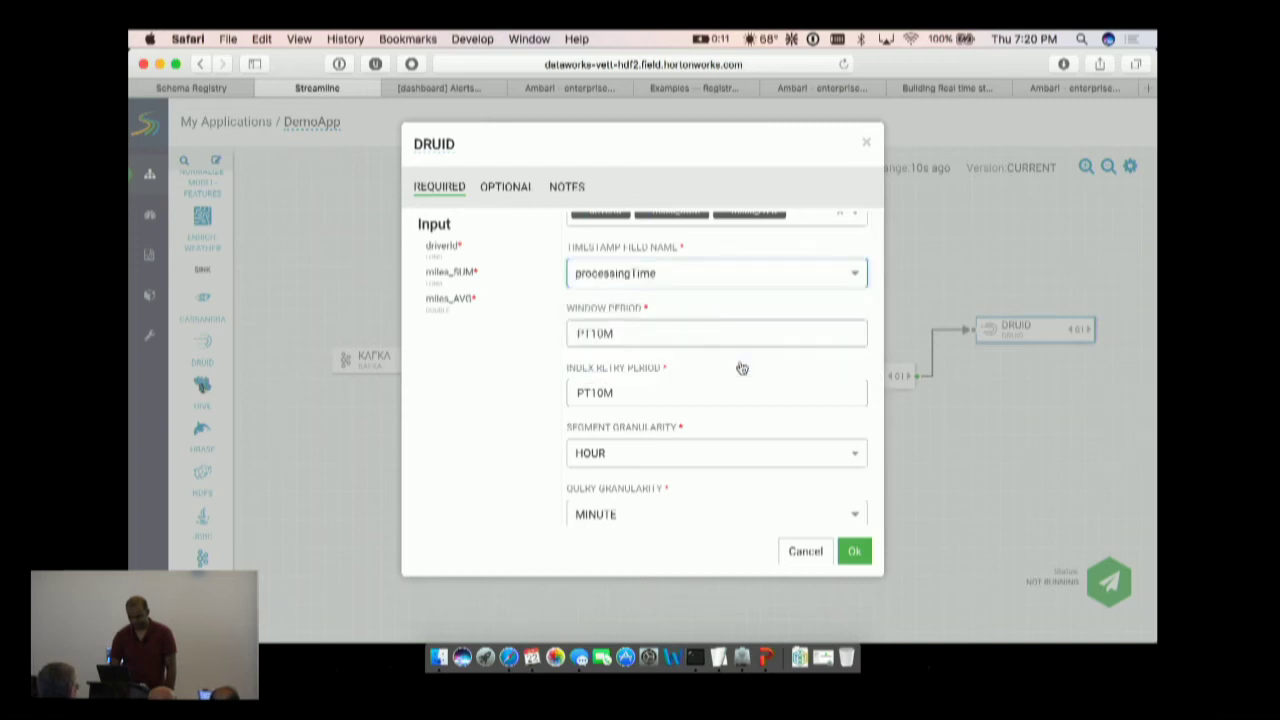
pyautogui.scroll(-1, 849, 486)
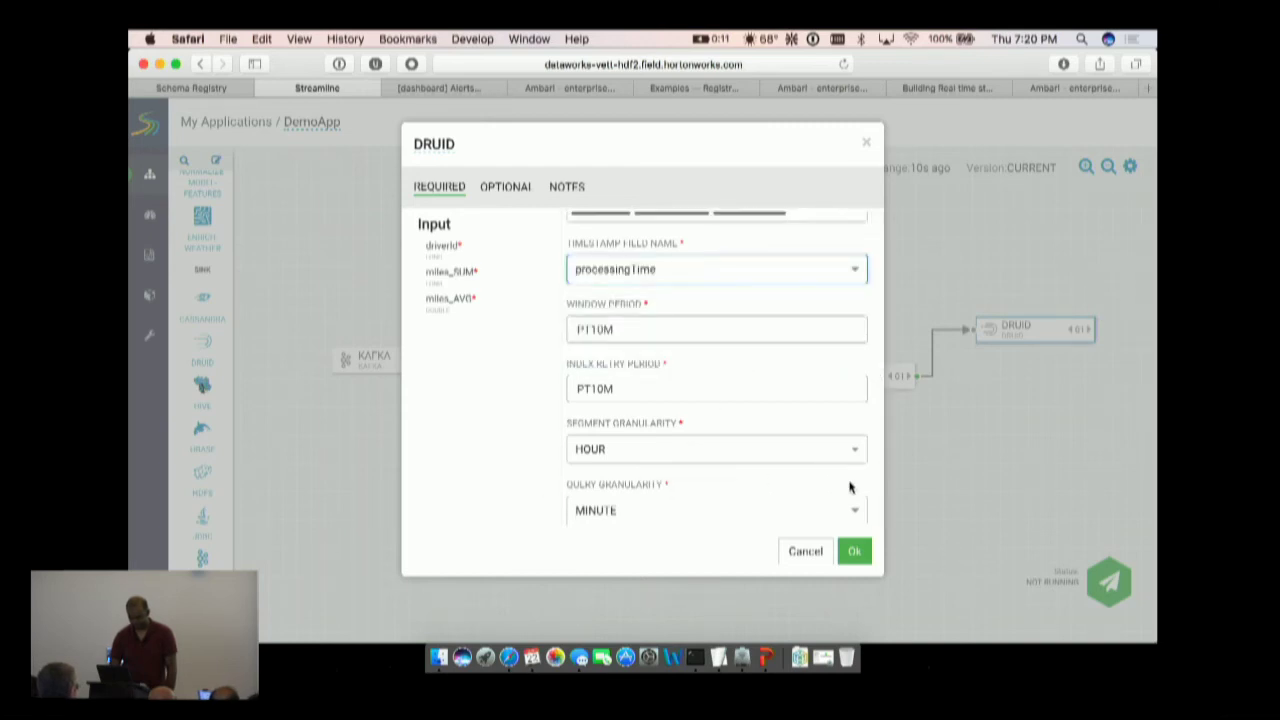
pyautogui.click(773, 443)
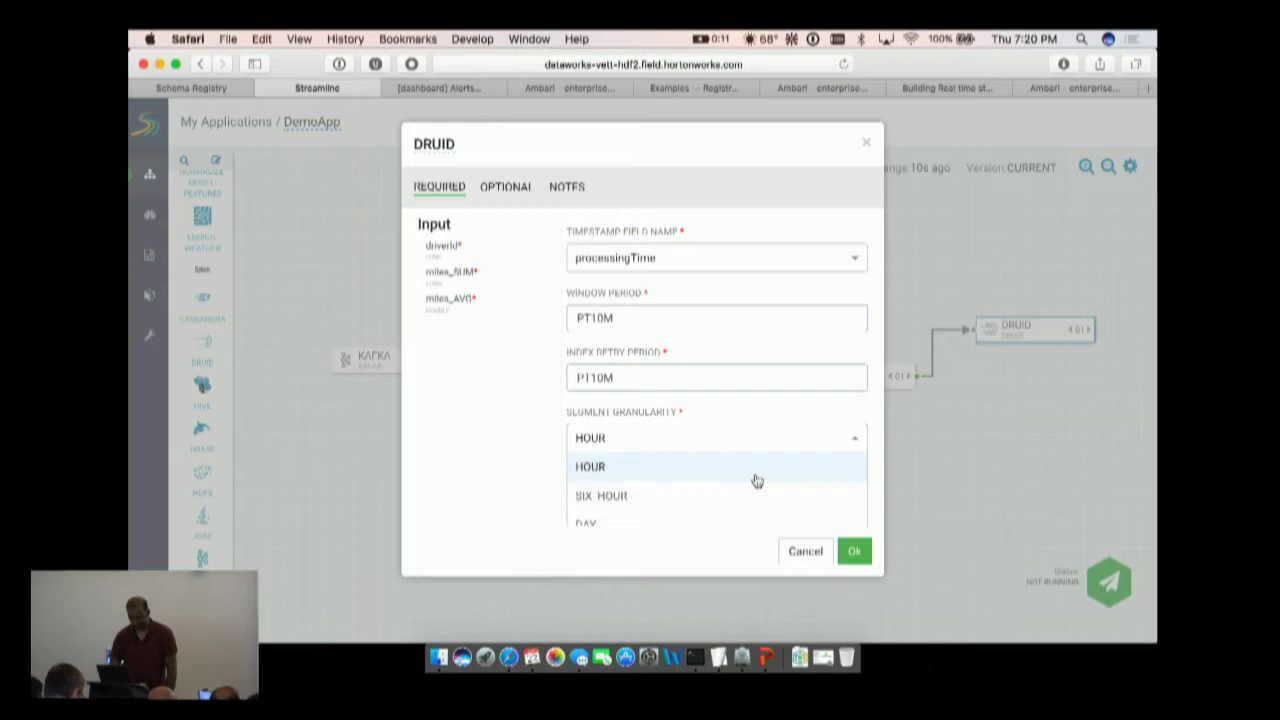
pyautogui.scroll(5, 756, 481)
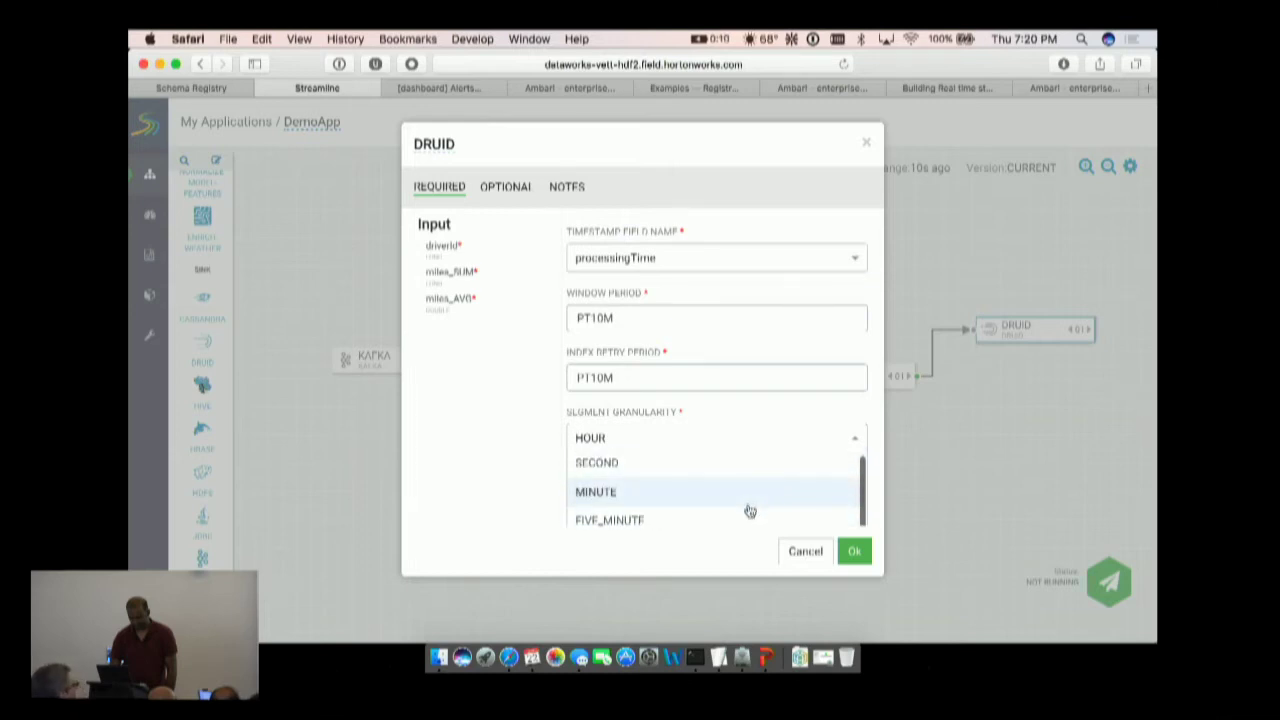
pyautogui.click(746, 502)
# Shorten the index retry period and window period to PT1M and save the Druid sink.
pyautogui.click(728, 380)
pyautogui.press('Left')
pyautogui.press('BackSpace')
pyautogui.click(604, 318)
pyautogui.press('BackSpace')
pyautogui.click(855, 551)
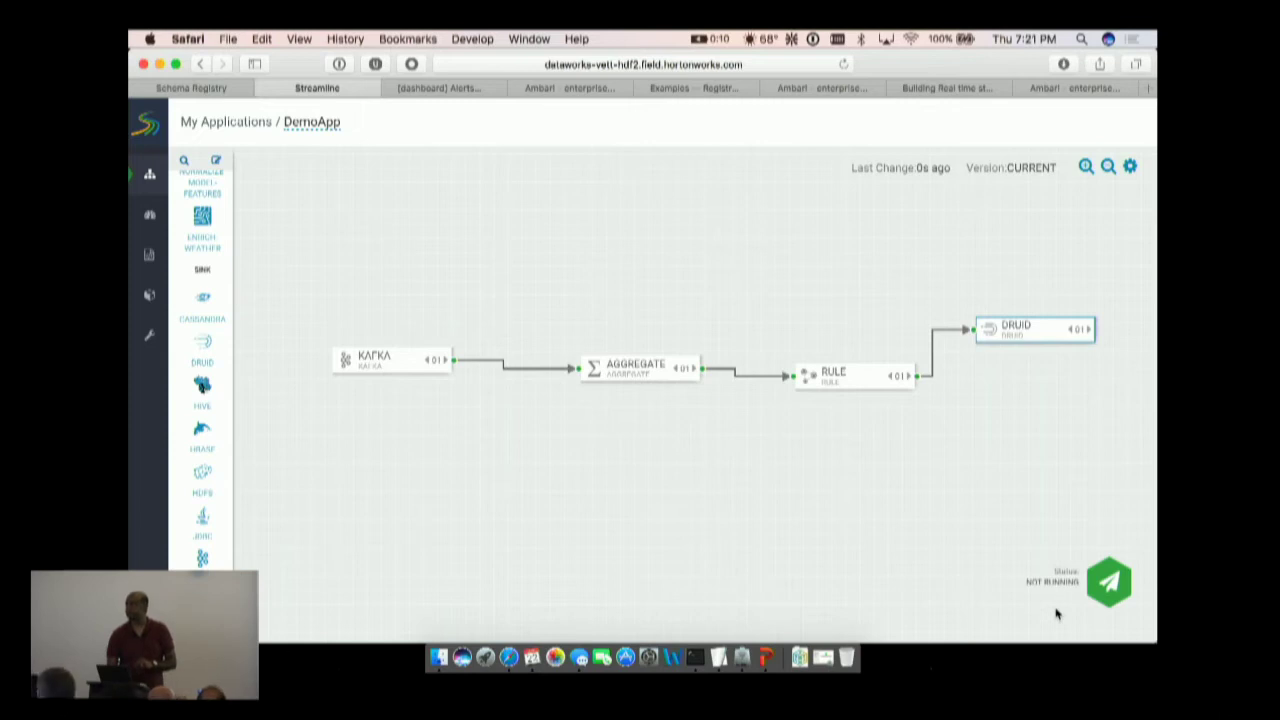
# Start a DemoApp run but cancel it, then bring up the My Applications link's context menu.
pyautogui.click(1108, 594)
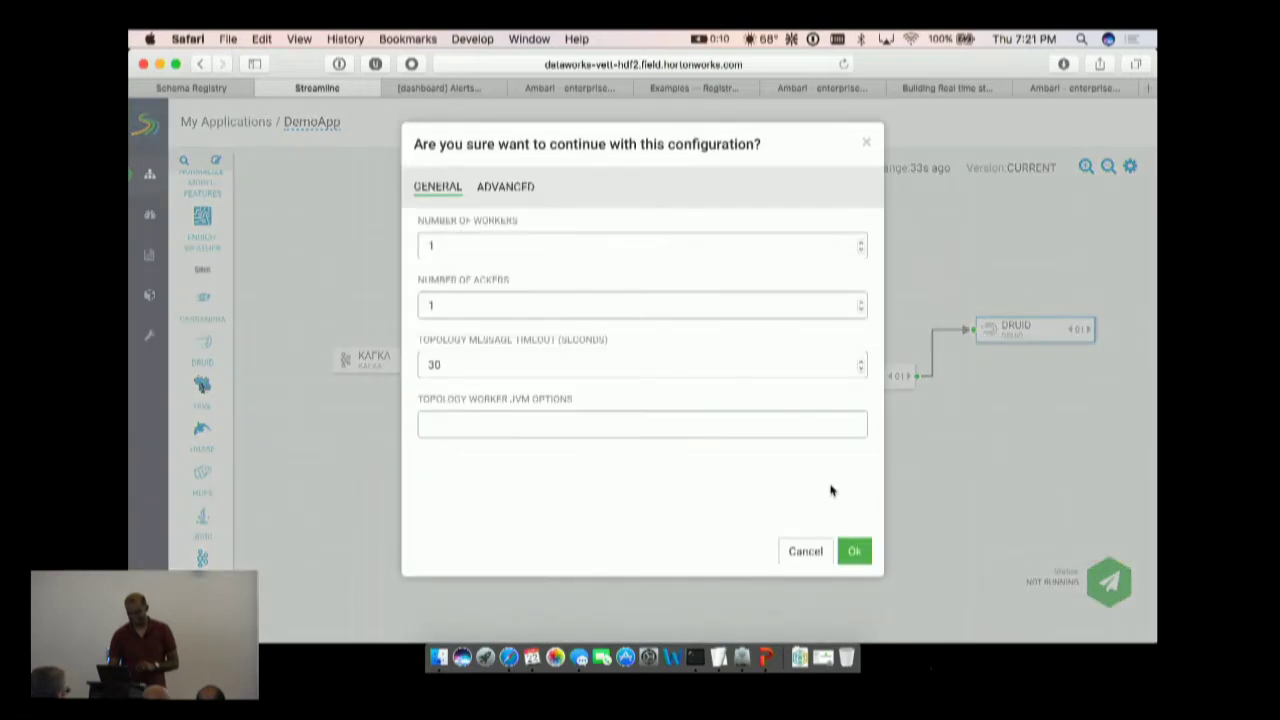
pyautogui.click(854, 552)
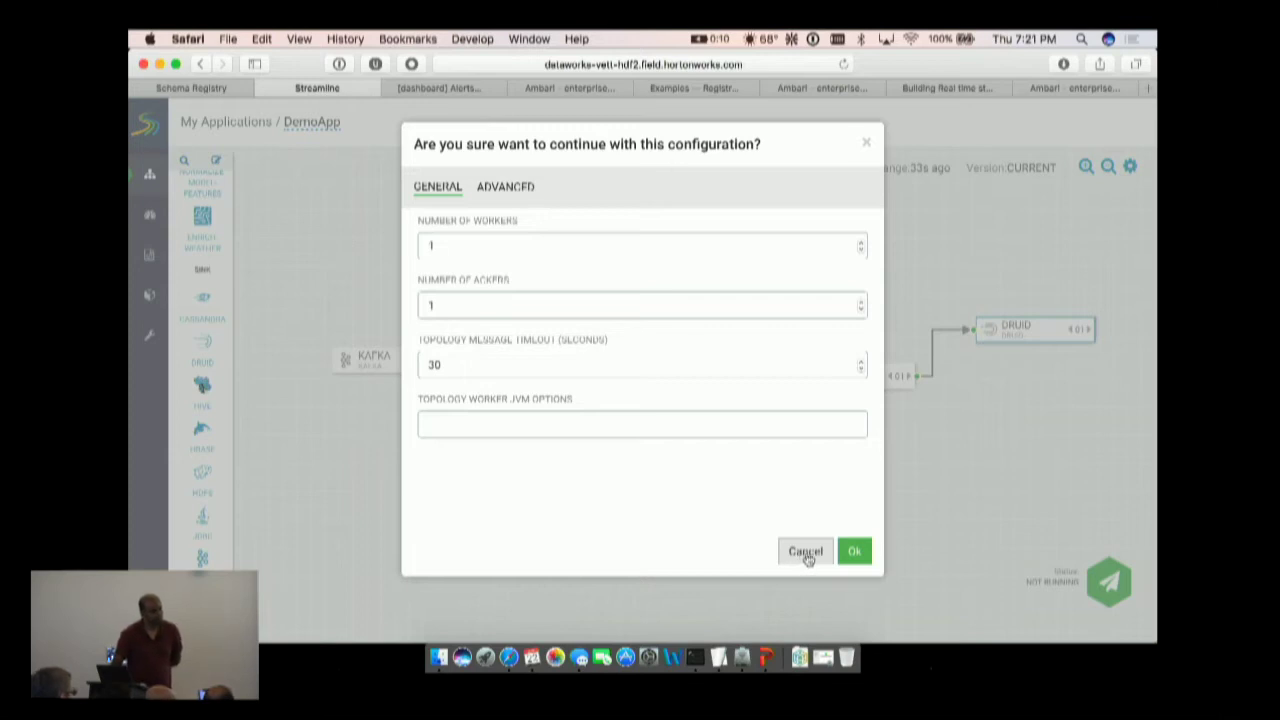
pyautogui.click(808, 556)
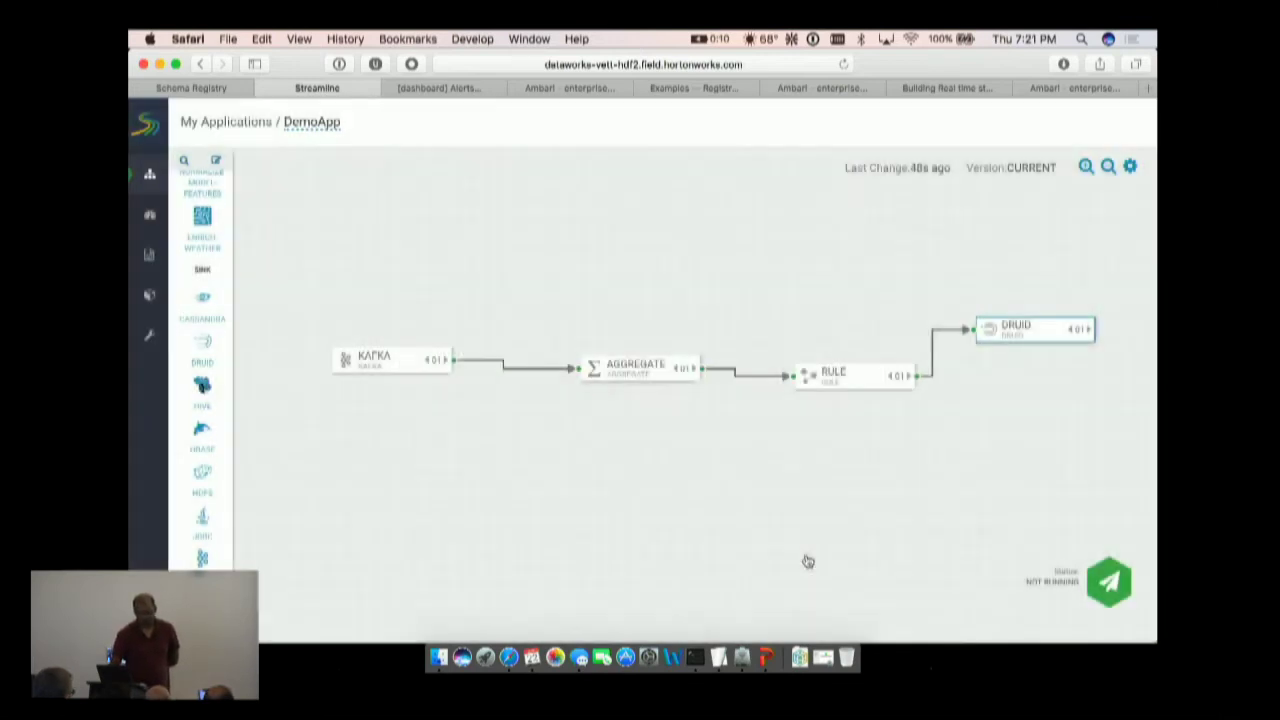
pyautogui.moveTo(651, 387)
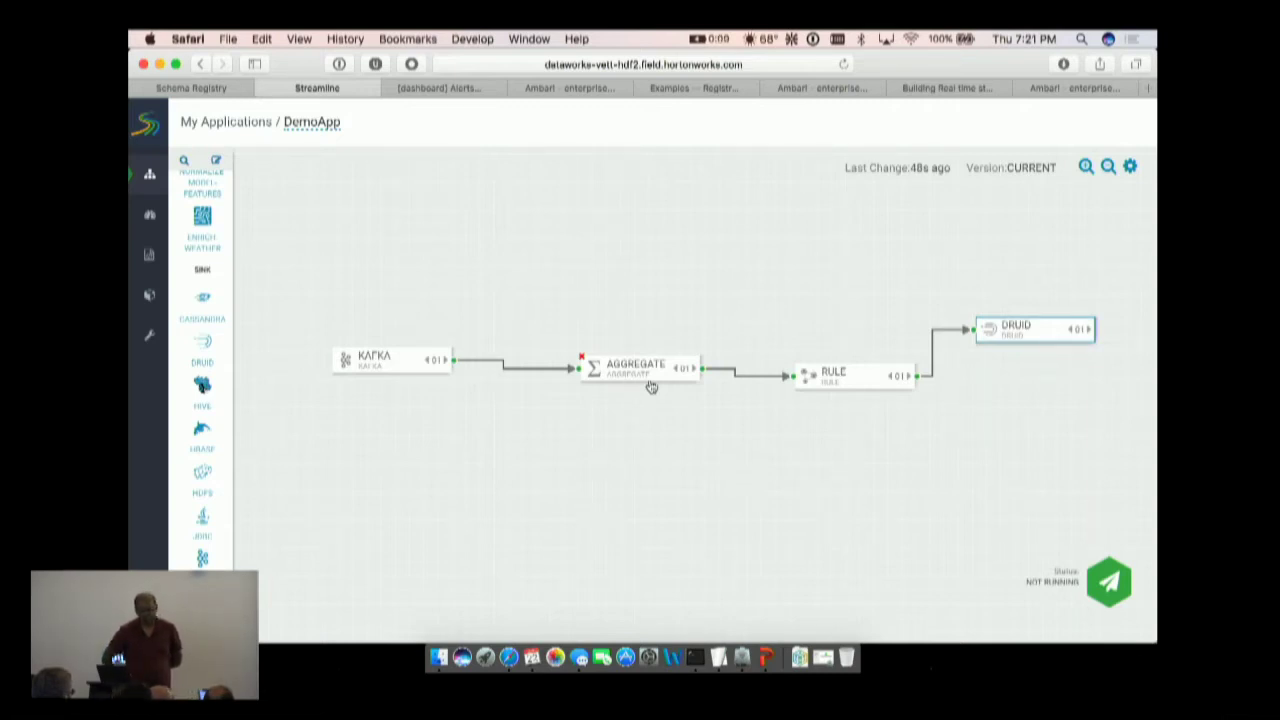
pyautogui.rightClick(225, 126)
# Open the applications list in a new tab and edit IOT-Streaming-Trucking-App.
pyautogui.click(253, 129)
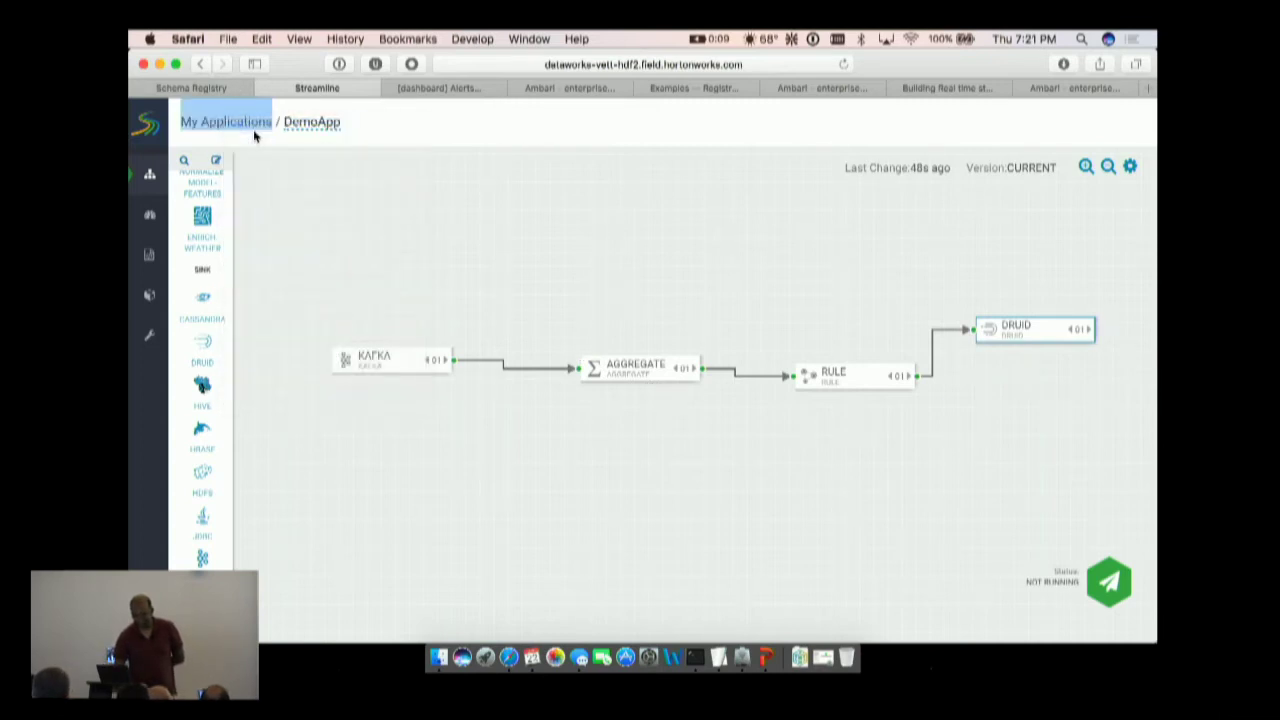
pyautogui.click(645, 90)
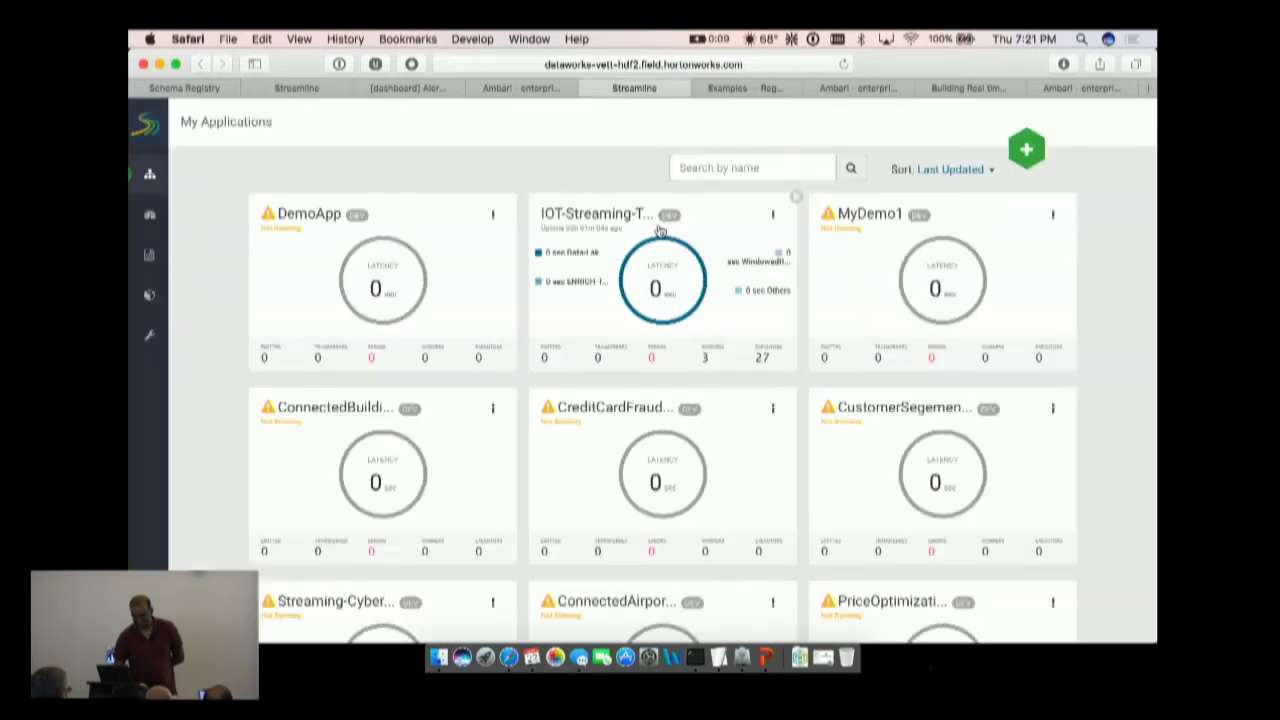
pyautogui.click(622, 218)
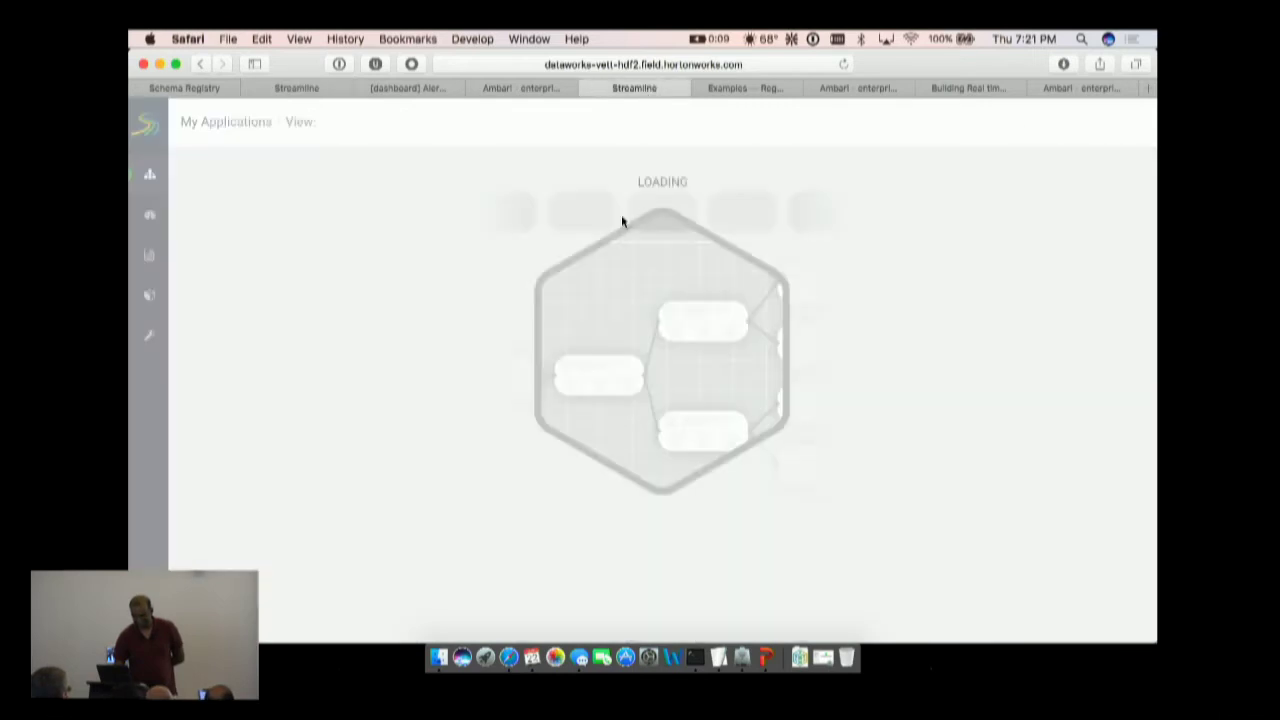
pyautogui.click(1054, 168)
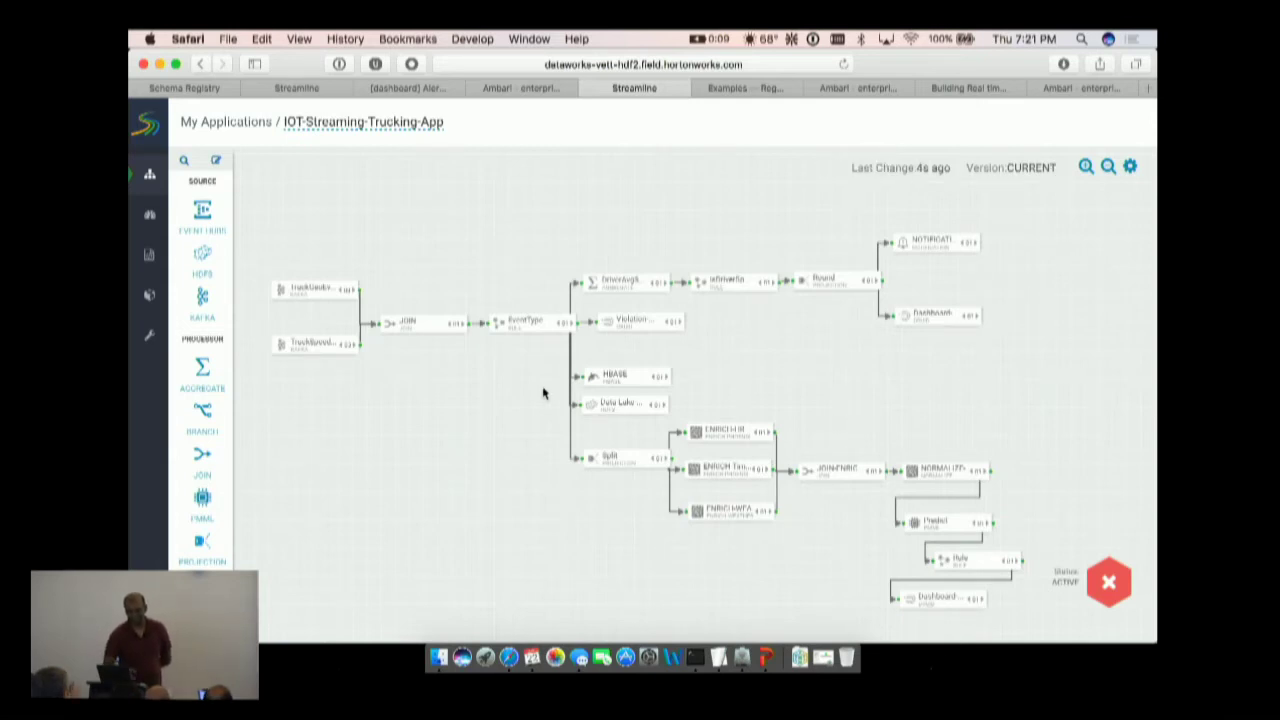
# Review the TruckGeoEvent and TruckSpeedEvent Kafka source settings, closing both without changes.
pyautogui.doubleClick(311, 292)
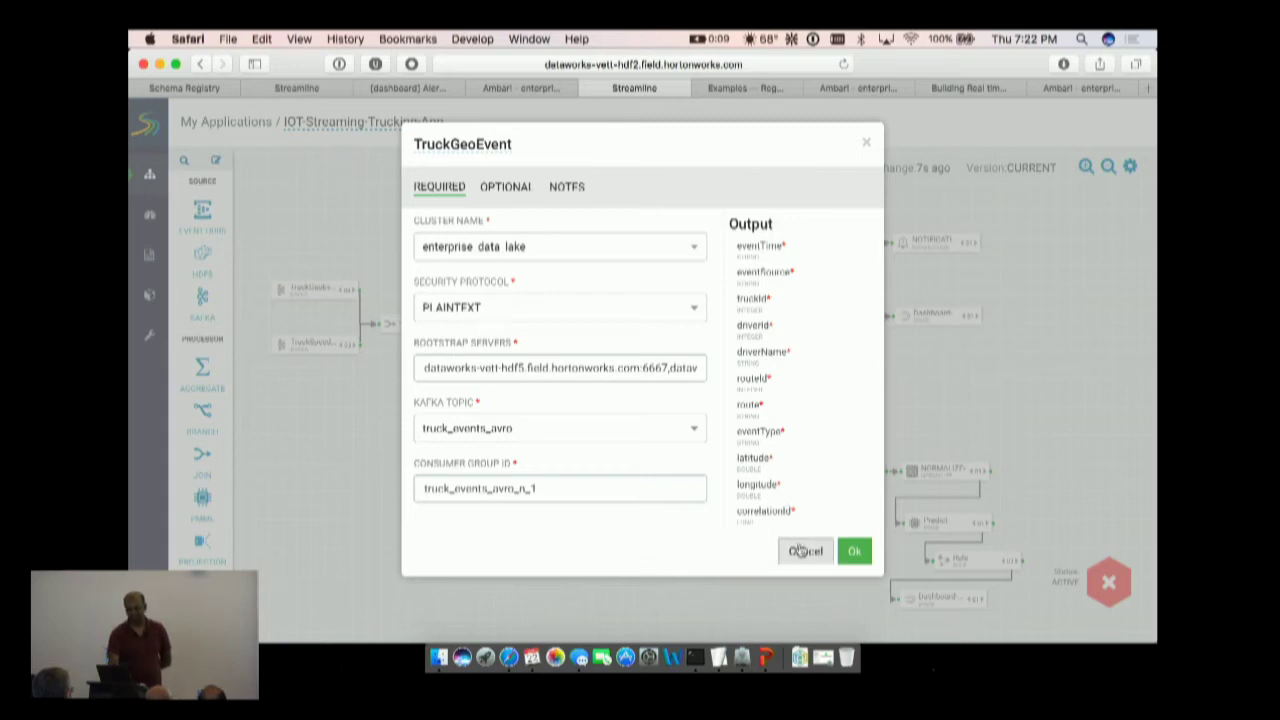
pyautogui.click(585, 496)
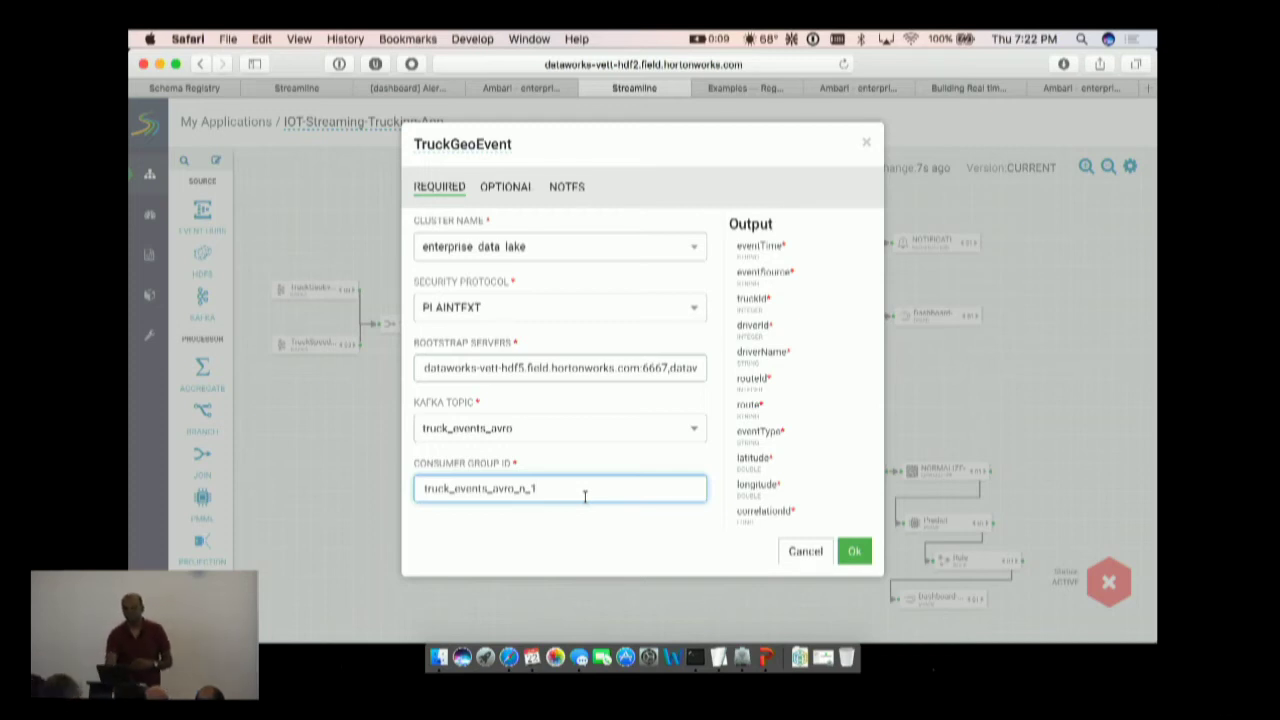
pyautogui.scroll(-2, 770, 348)
pyautogui.scroll(2, 770, 340)
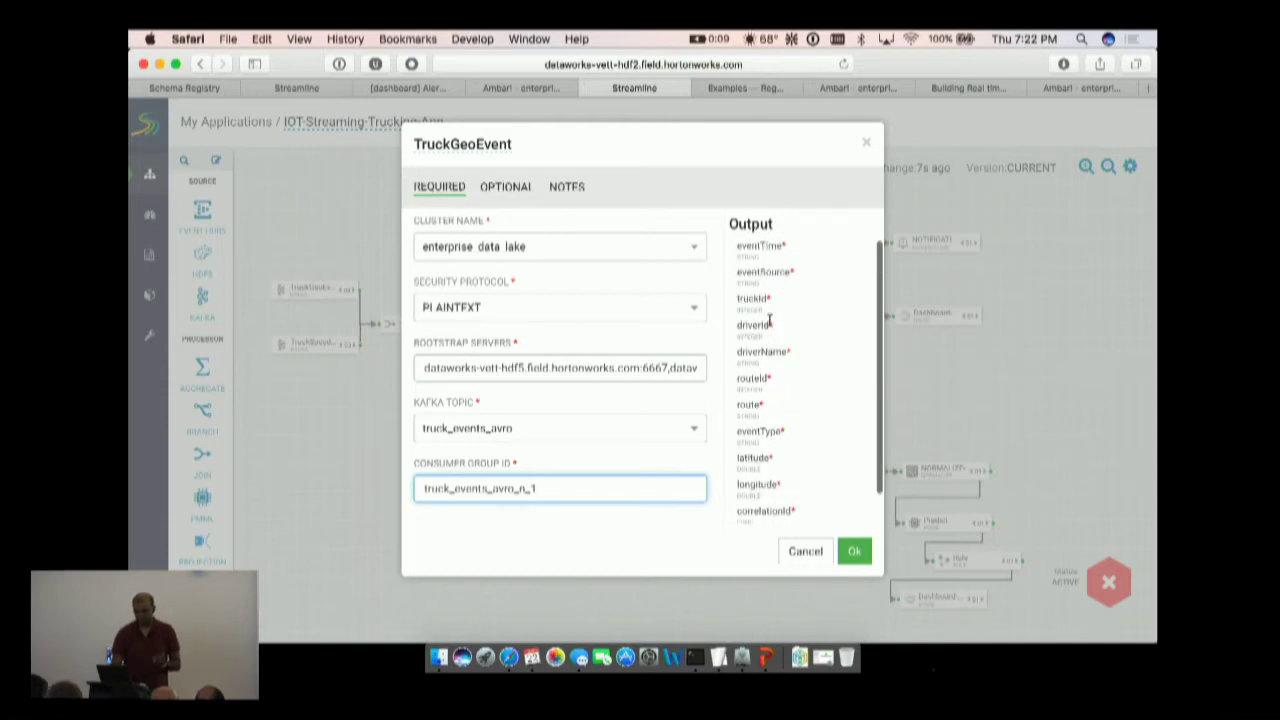
pyautogui.scroll(-1, 768, 325)
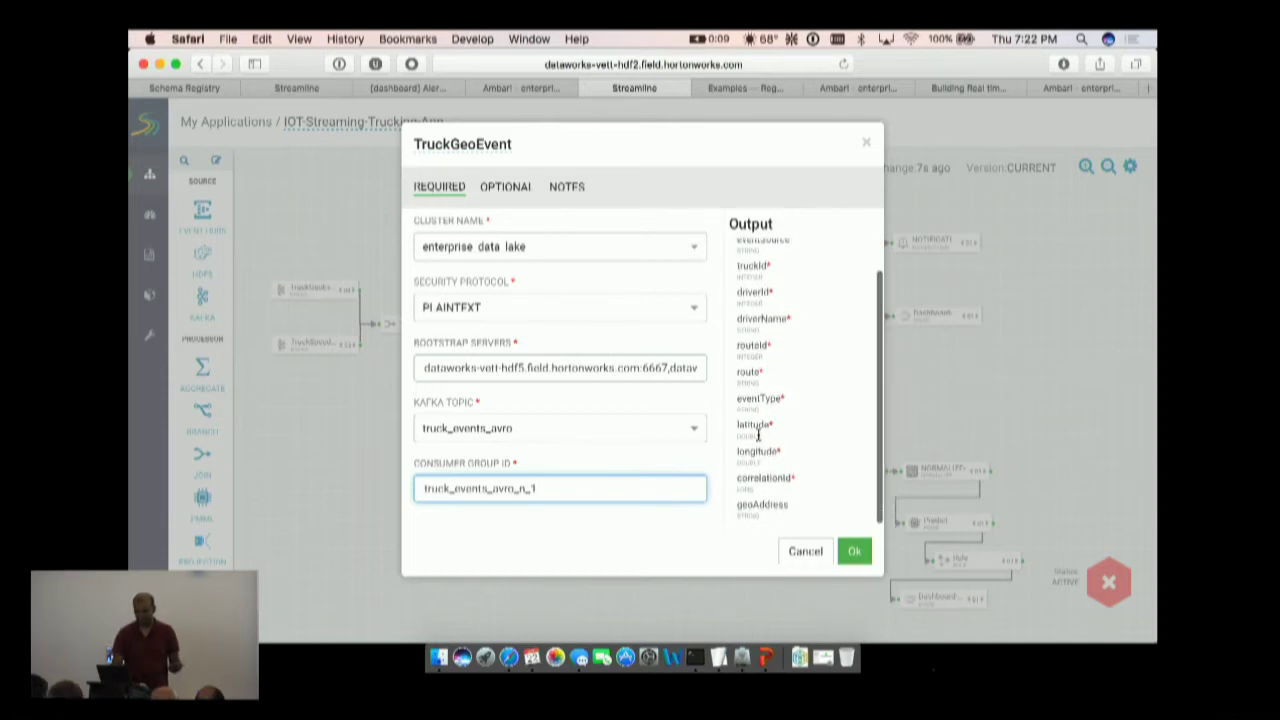
pyautogui.click(805, 551)
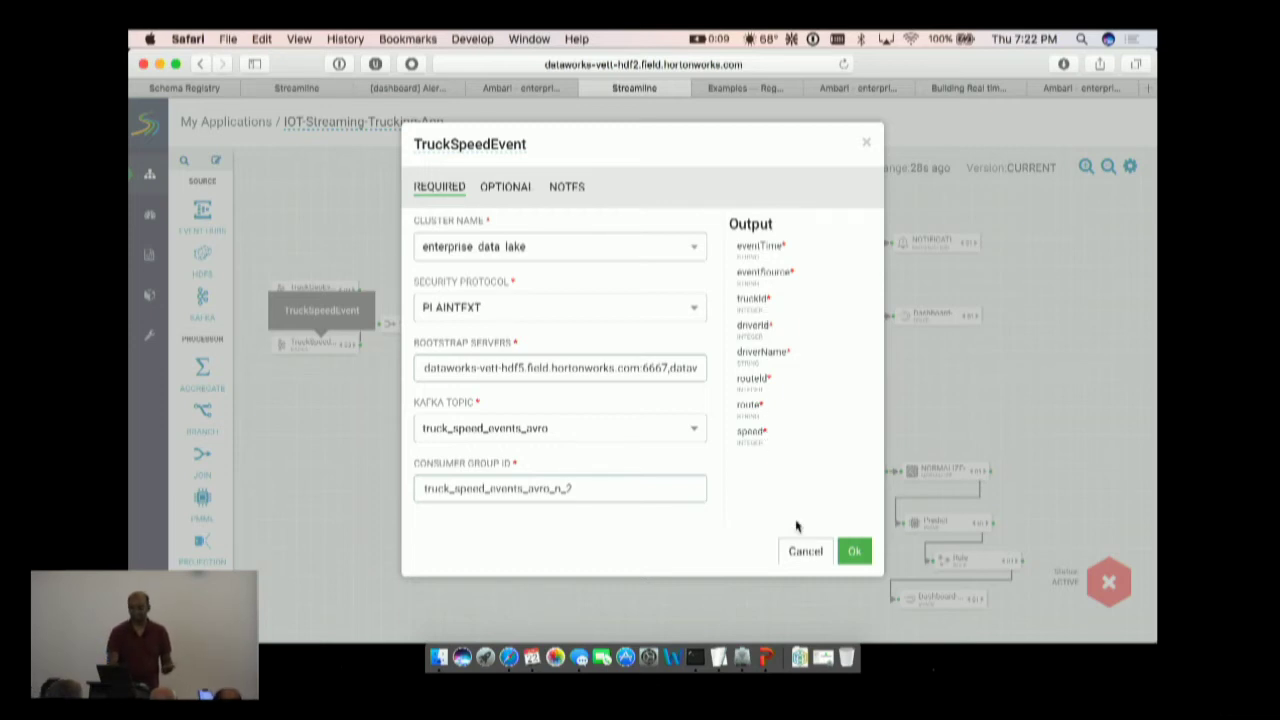
pyautogui.click(807, 551)
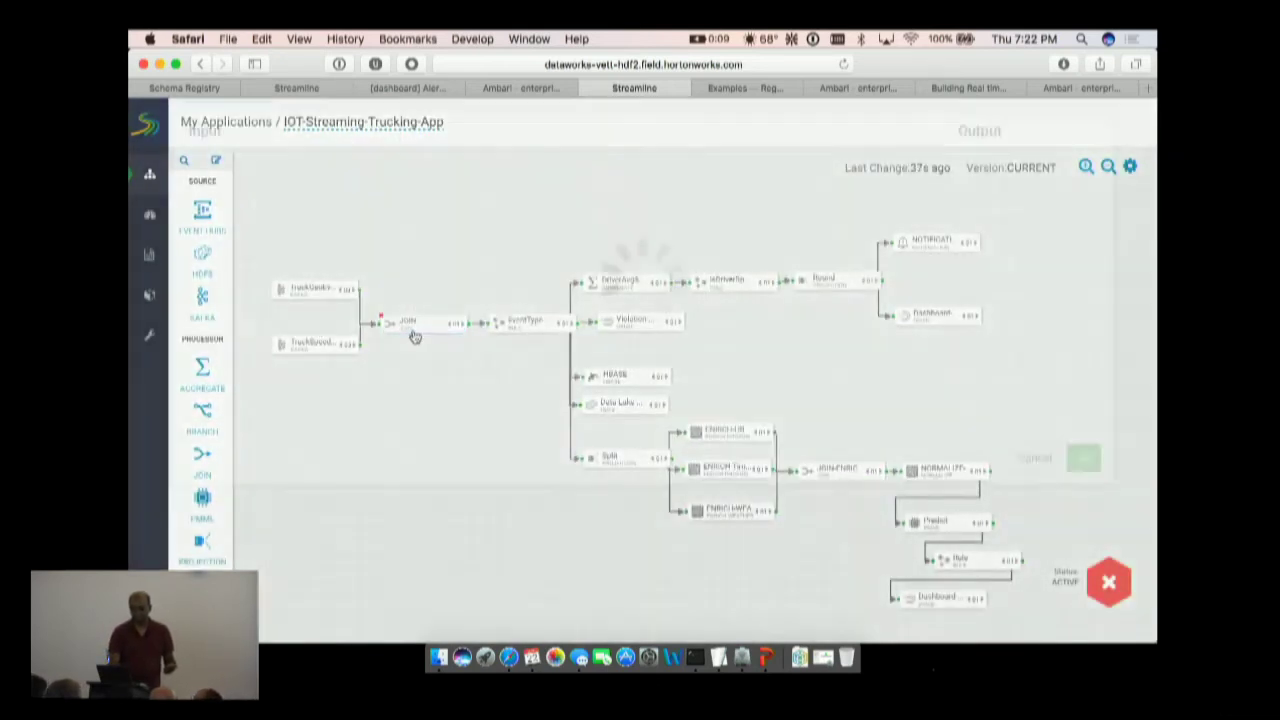
pyautogui.doubleClick(414, 337)
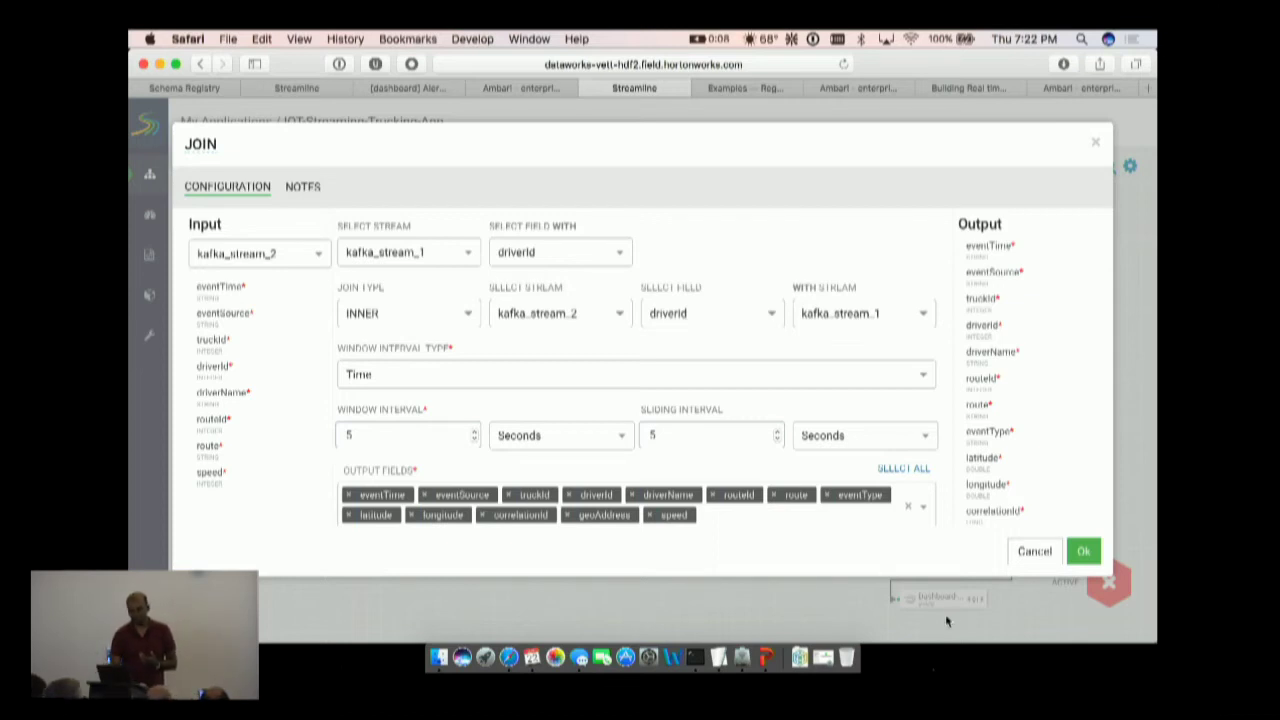
pyautogui.click(1018, 551)
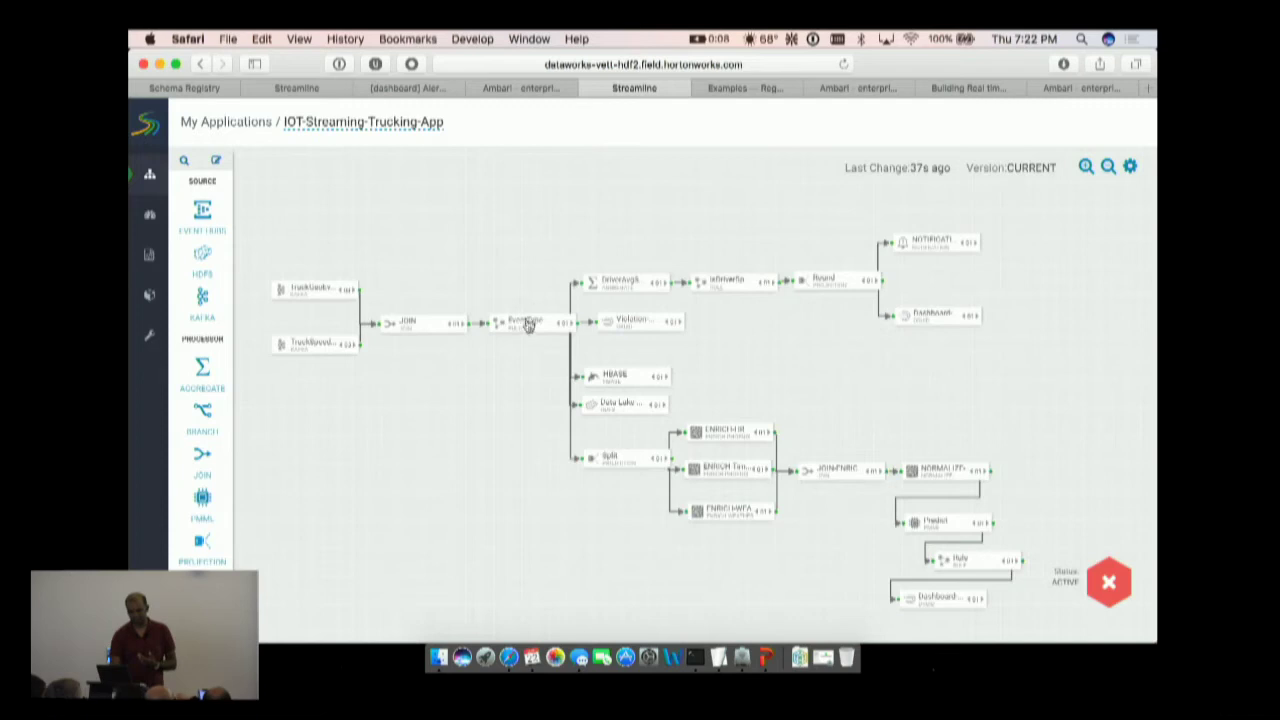
pyautogui.doubleClick(526, 325)
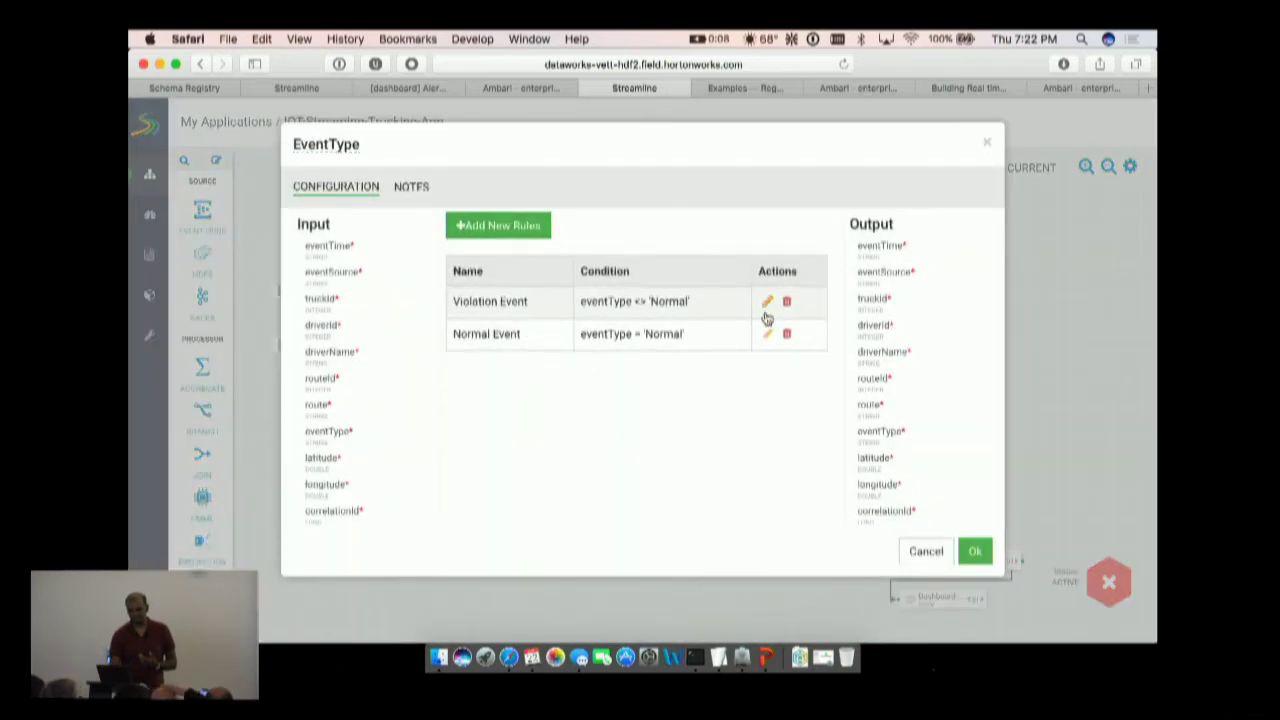
pyautogui.click(767, 303)
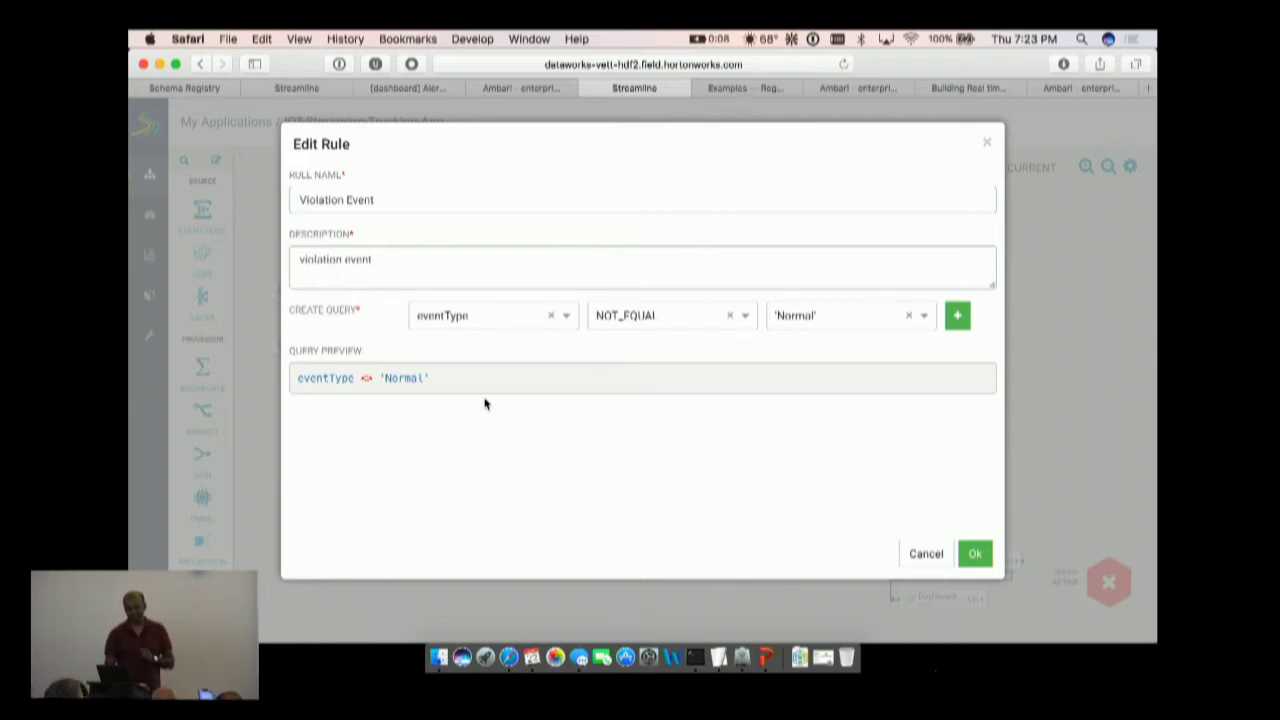
pyautogui.click(923, 554)
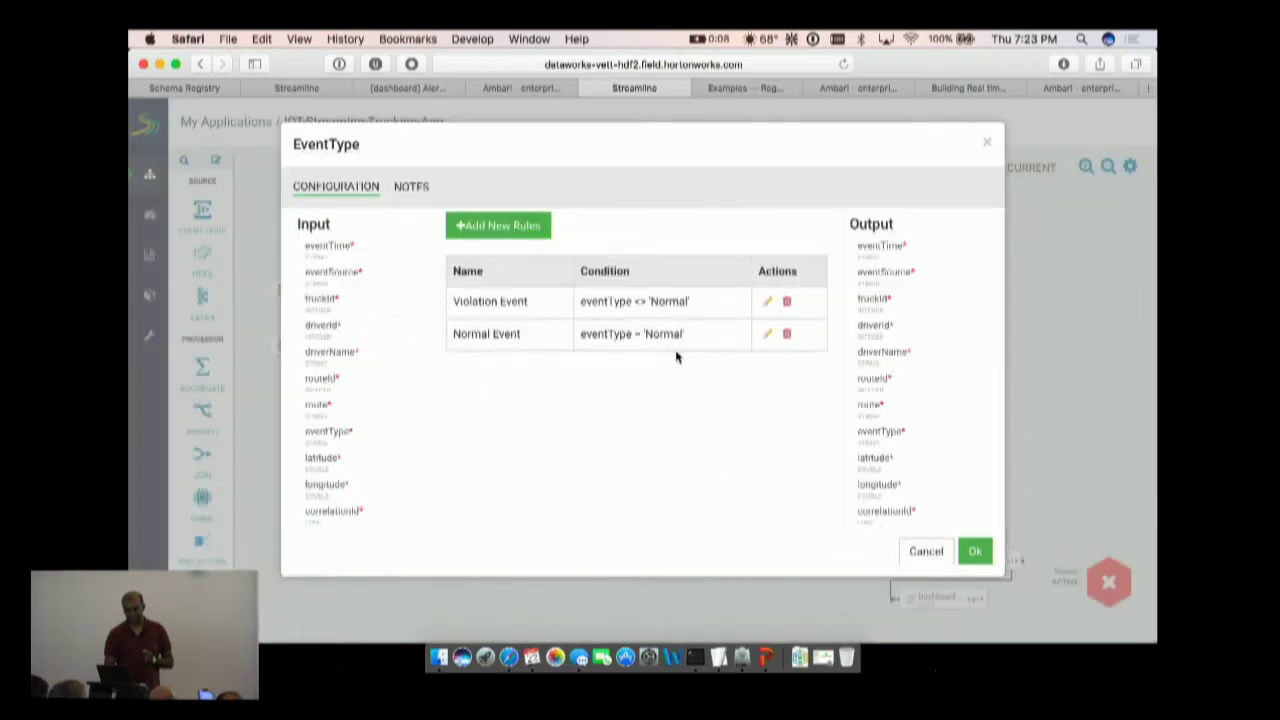
pyautogui.click(927, 553)
pyautogui.doubleClick(628, 287)
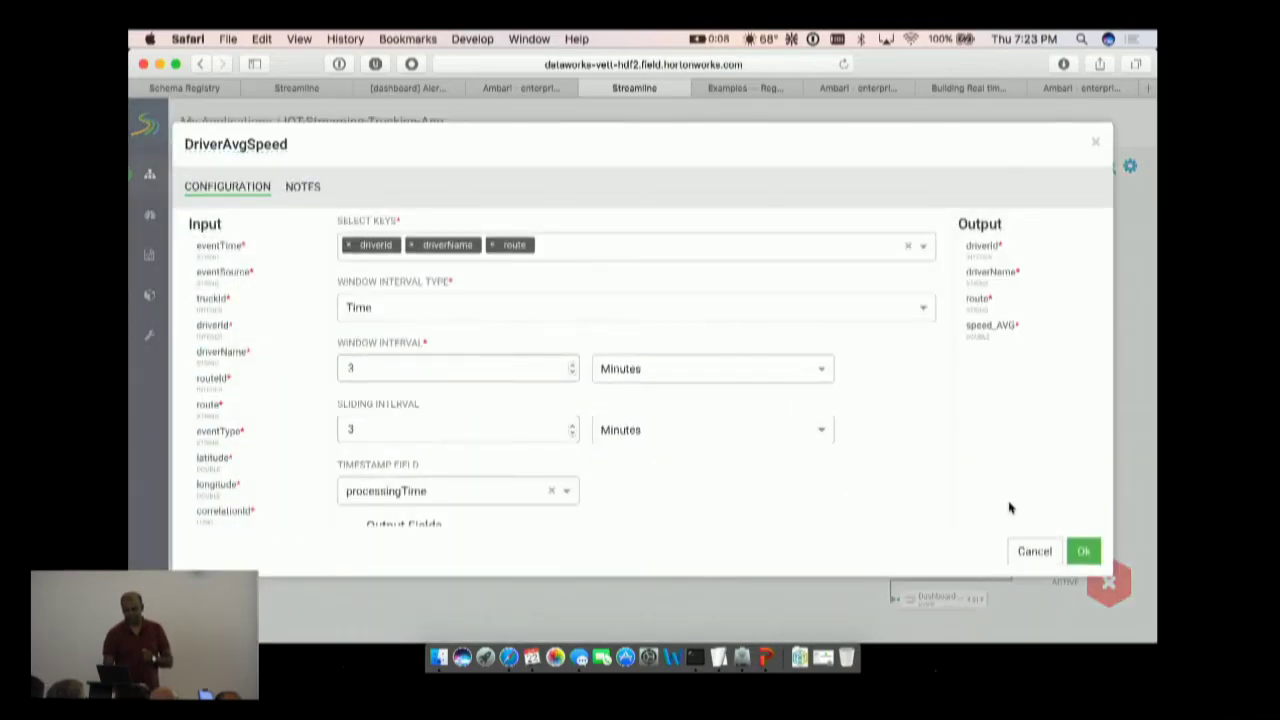
pyautogui.click(1033, 550)
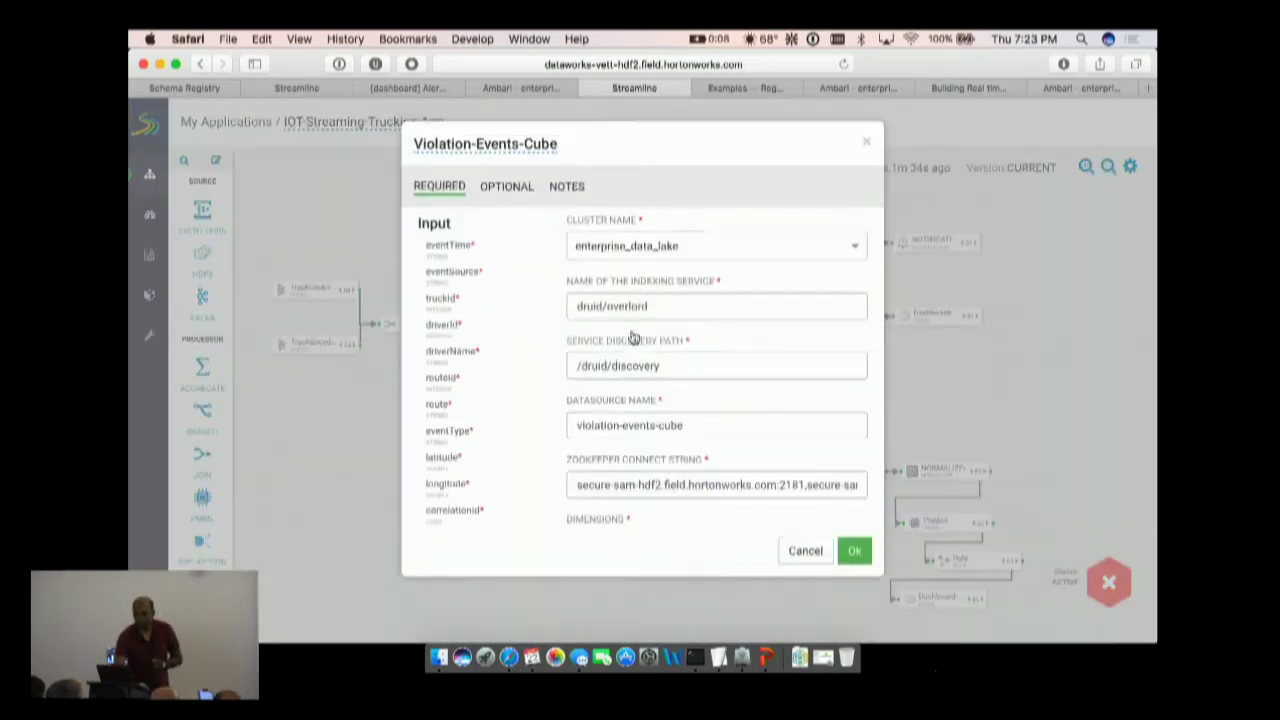
pyautogui.doubleClick(632, 322)
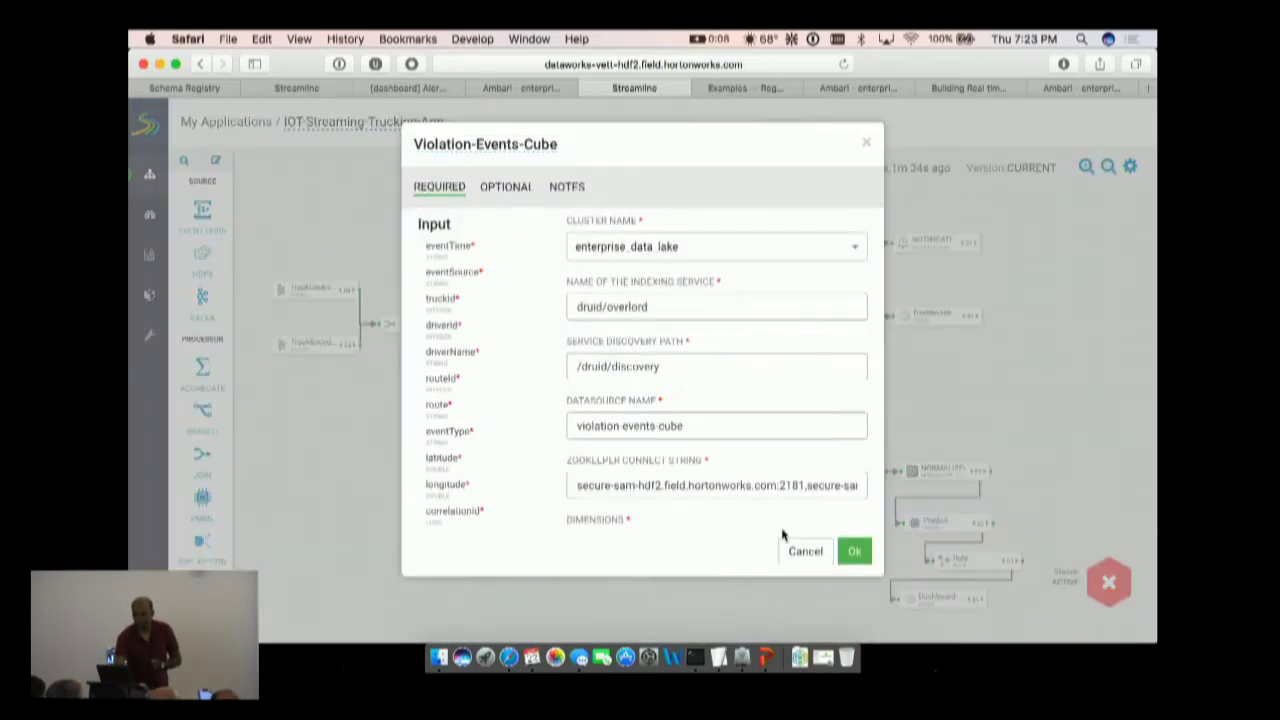
pyautogui.click(801, 549)
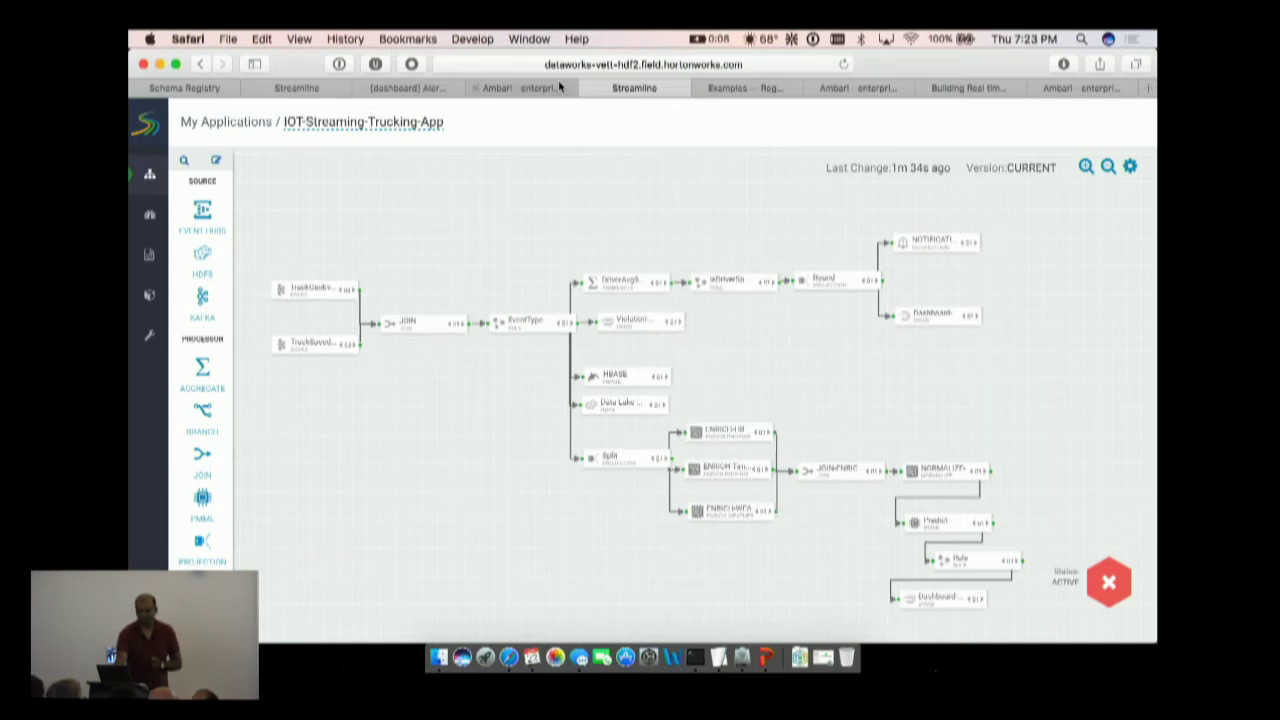
# Leave the trucking editor, reopen DemoApp in edit mode and deploy it with default settings.
pyautogui.click(204, 63)
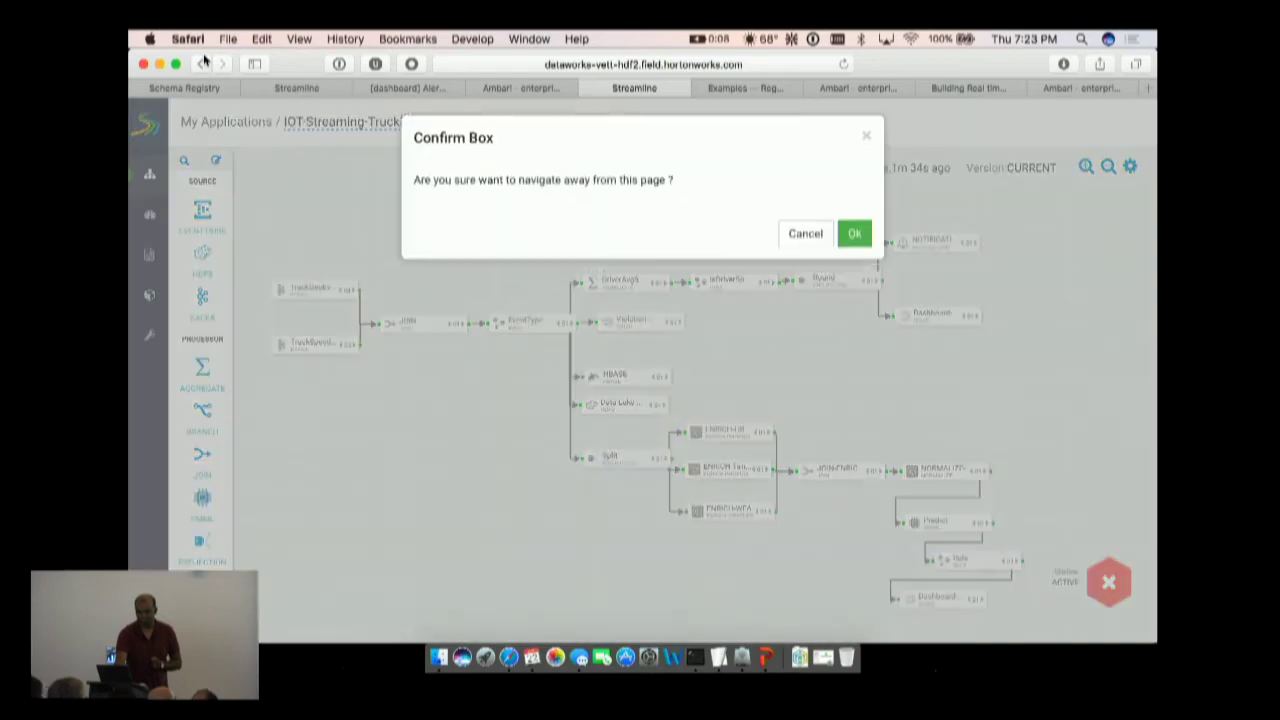
pyautogui.click(854, 243)
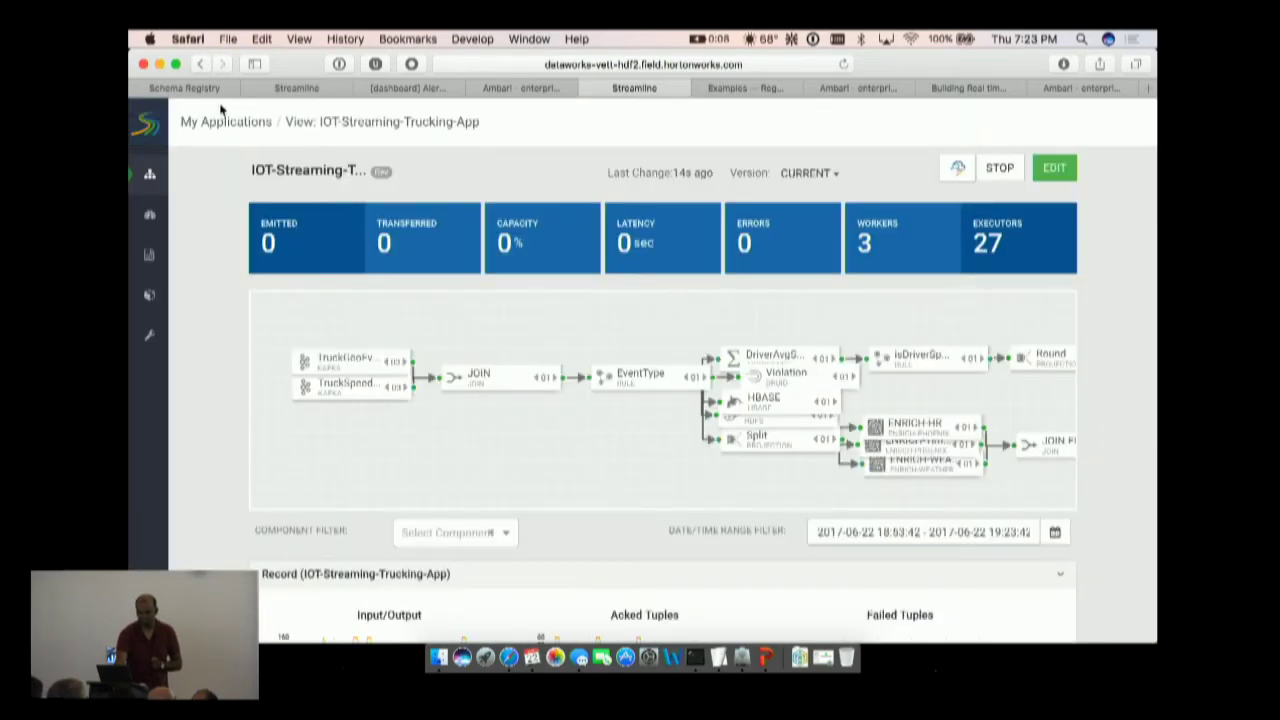
pyautogui.click(224, 126)
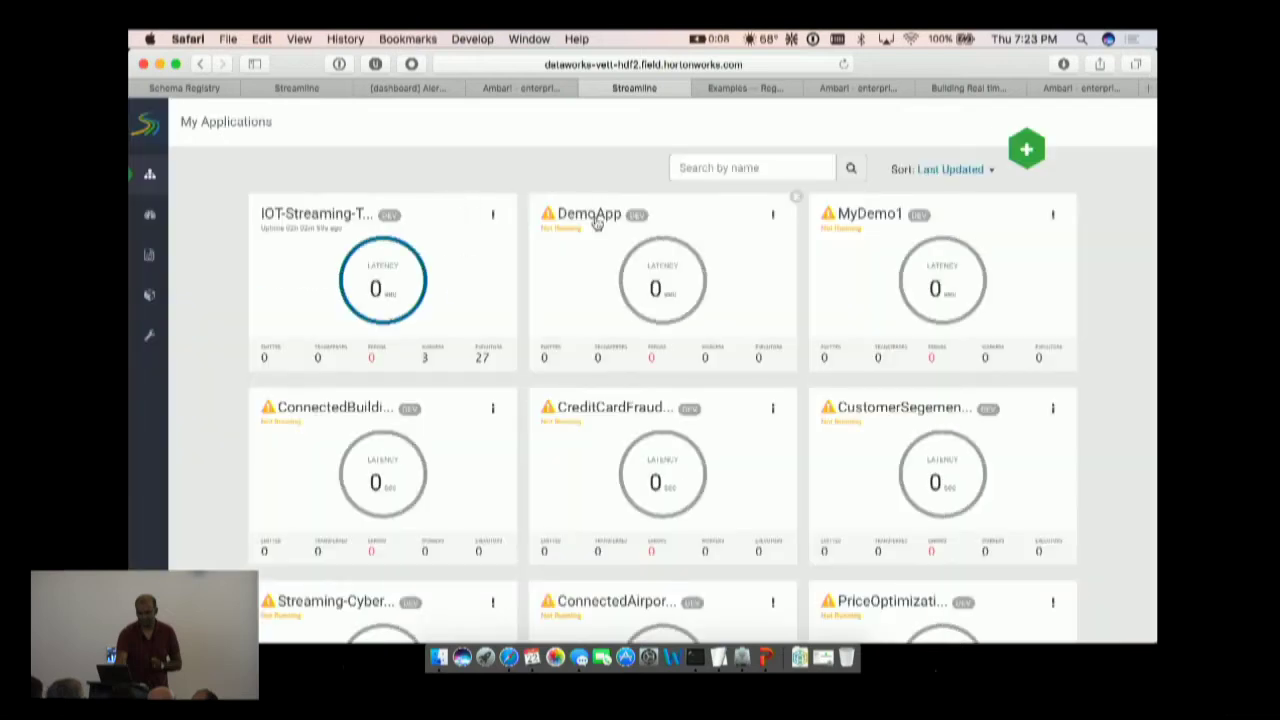
pyautogui.click(566, 133)
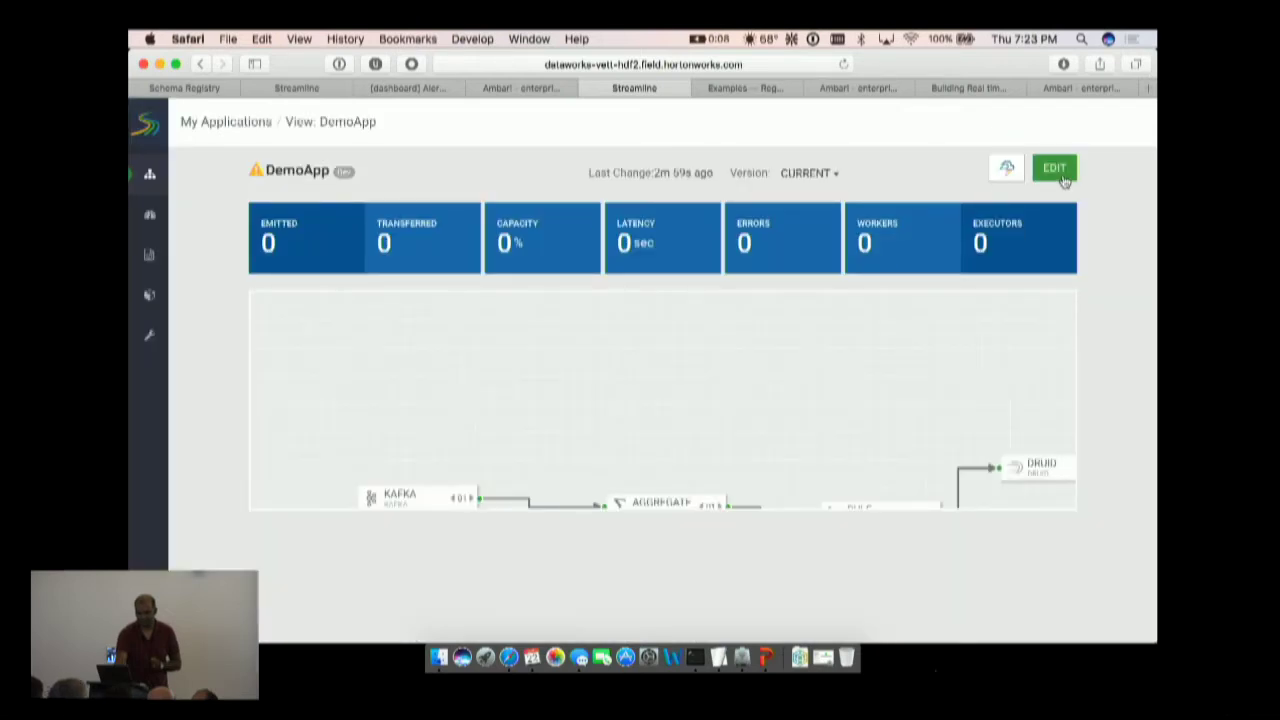
pyautogui.click(1053, 172)
pyautogui.click(1108, 581)
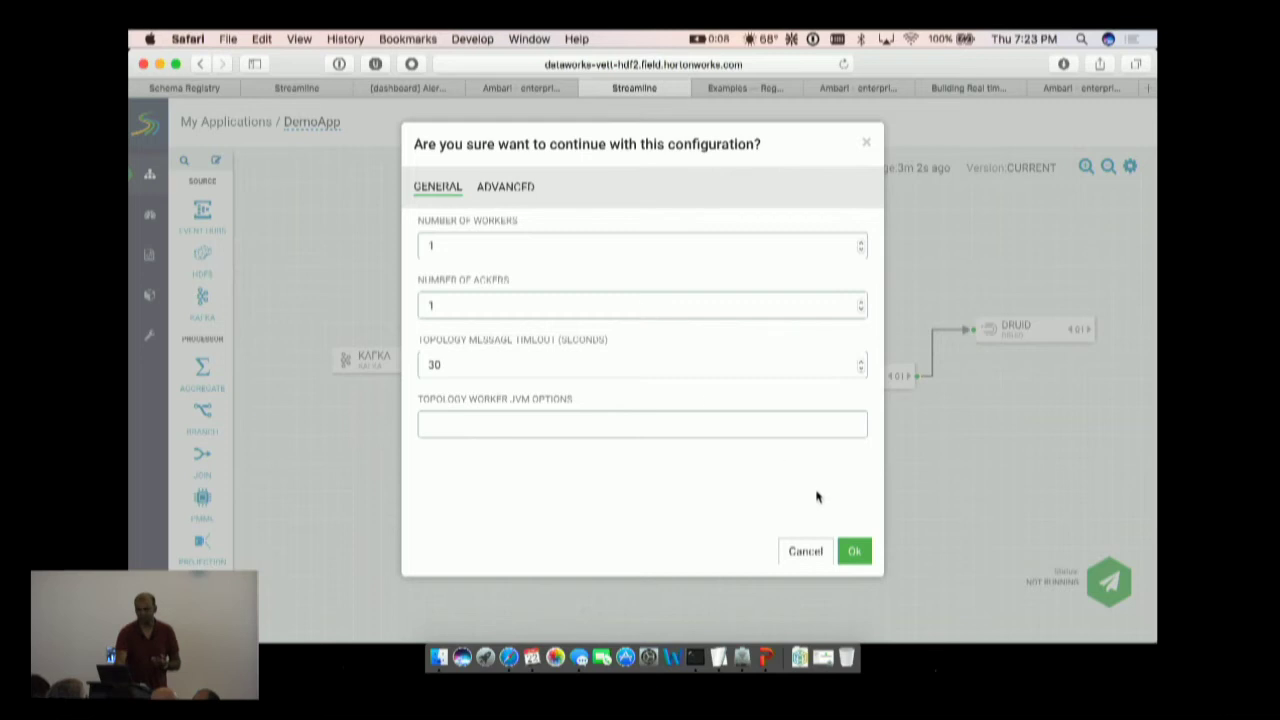
pyautogui.click(858, 553)
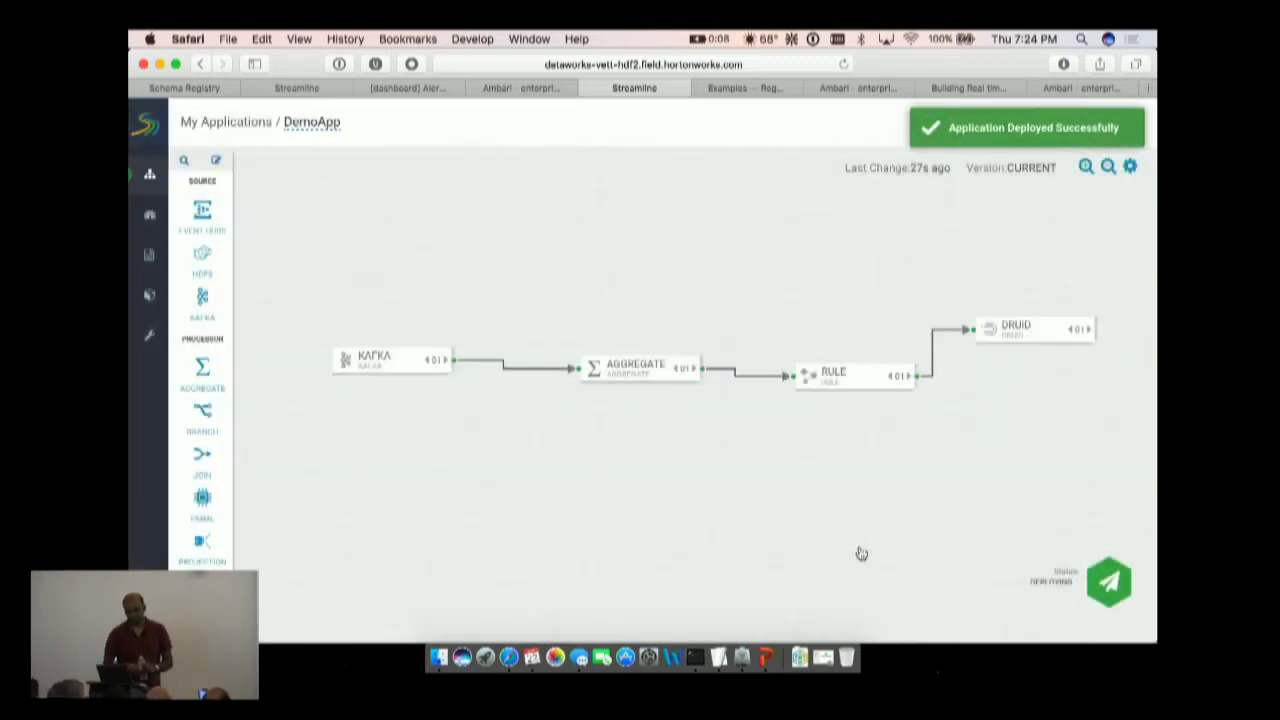
# Verify in Storm UI that streamline-23-DemoApp is ACTIVE, then return to the DemoApp canvas.
pyautogui.click(522, 88)
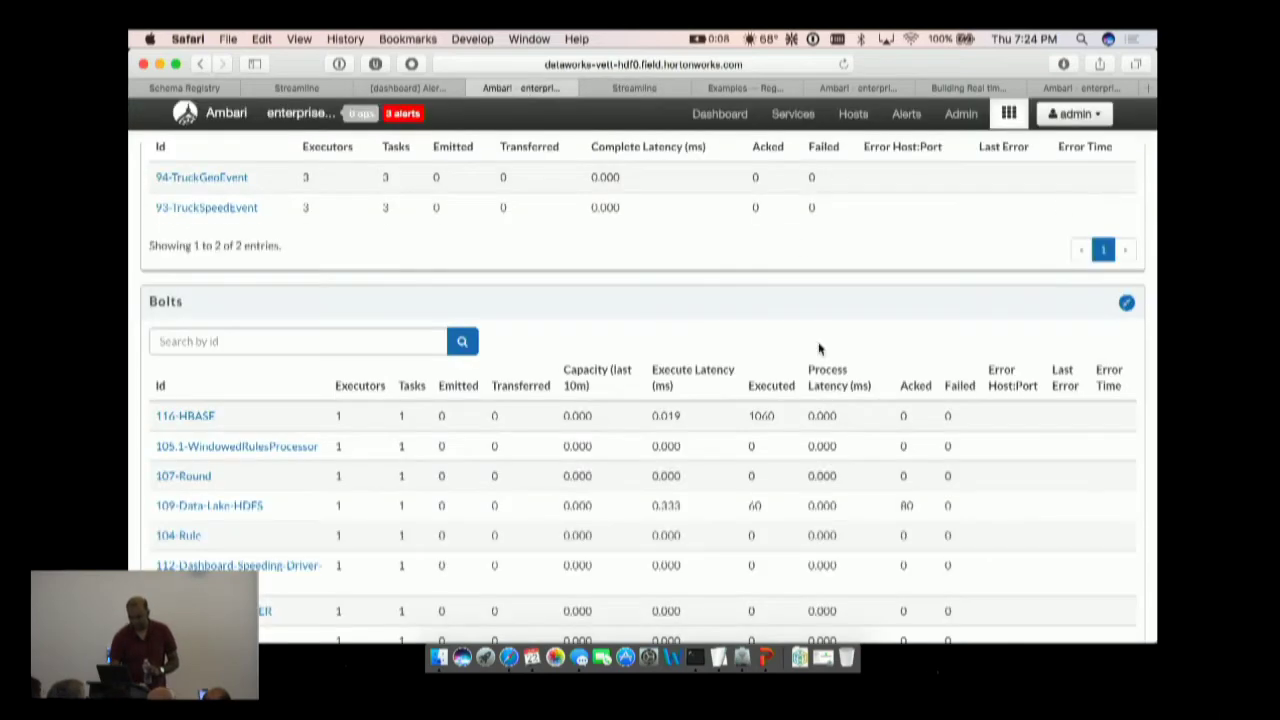
pyautogui.scroll(2, 819, 348)
pyautogui.scroll(10, 819, 348)
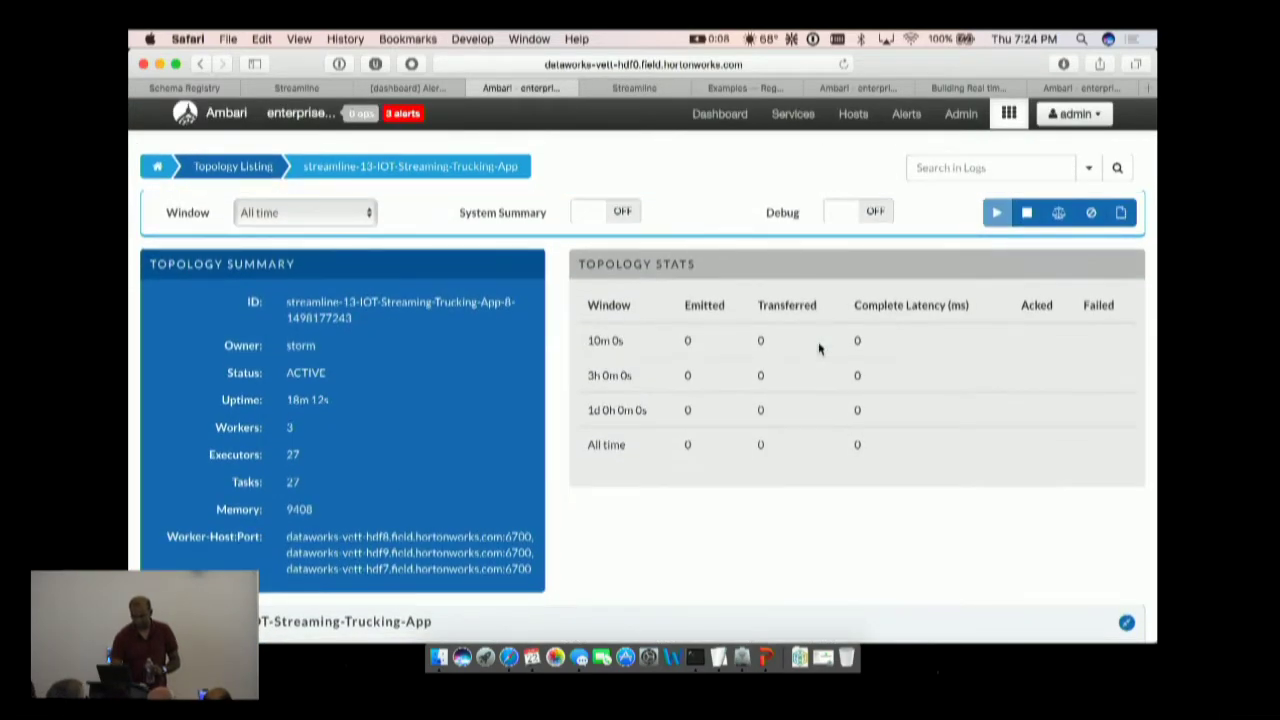
pyautogui.click(157, 168)
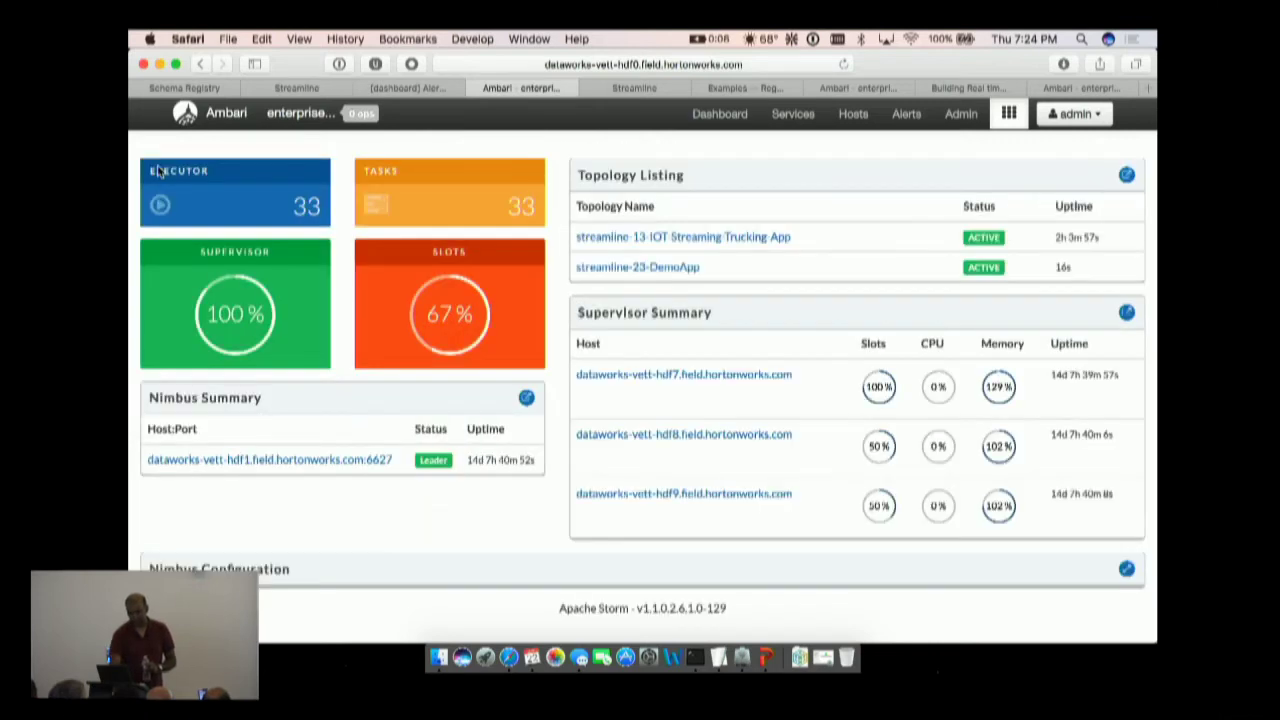
pyautogui.click(670, 269)
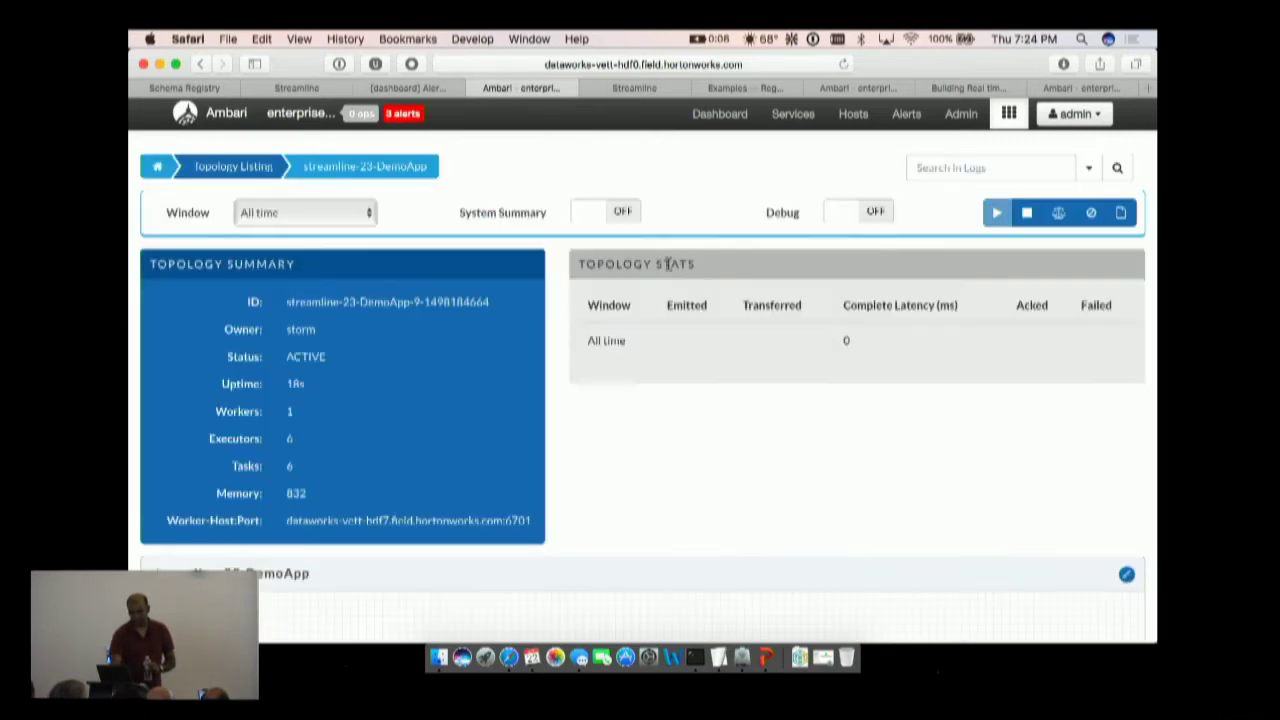
pyautogui.scroll(-4, 668, 266)
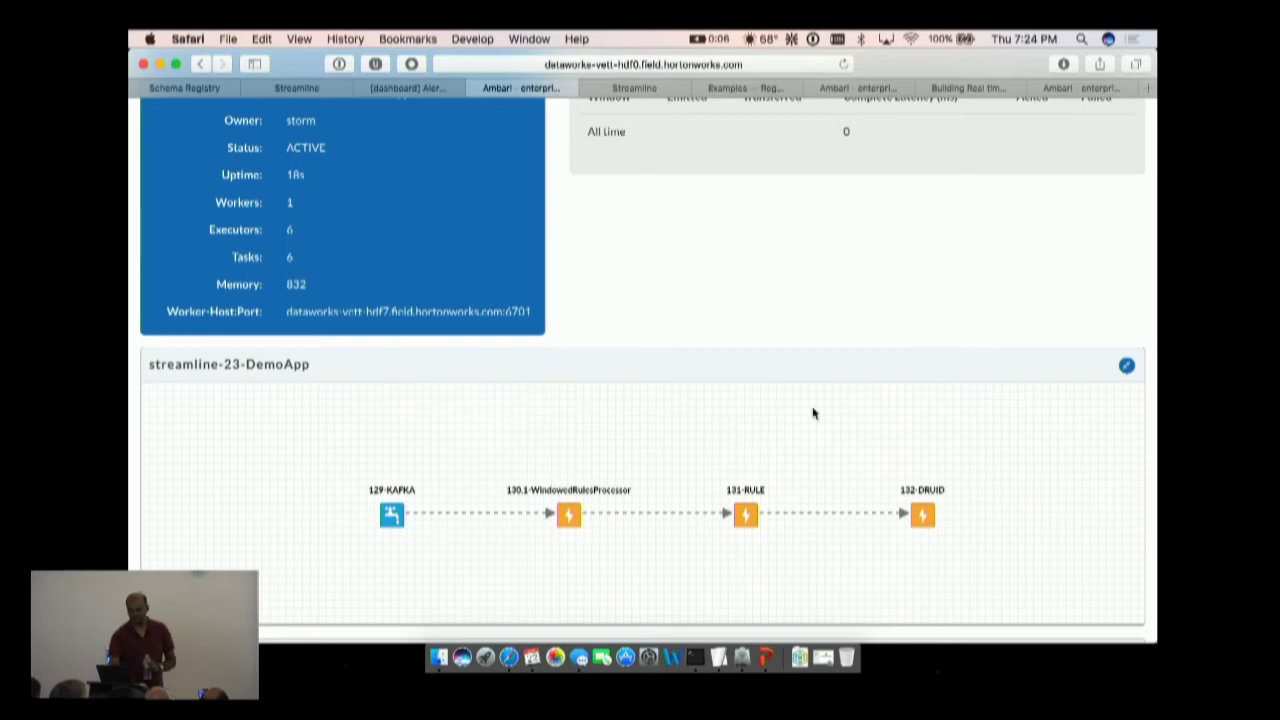
pyautogui.scroll(3, 741, 327)
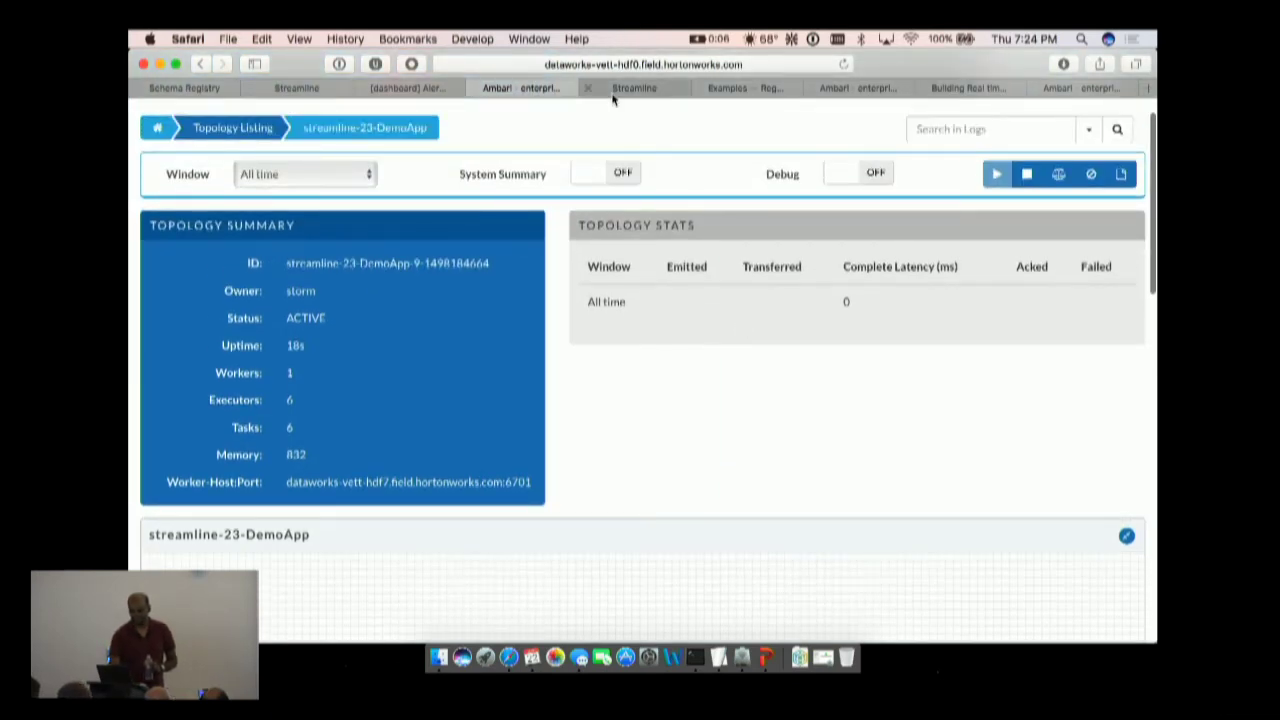
pyautogui.hotkey('ctrl', 'shift', 'Tab')
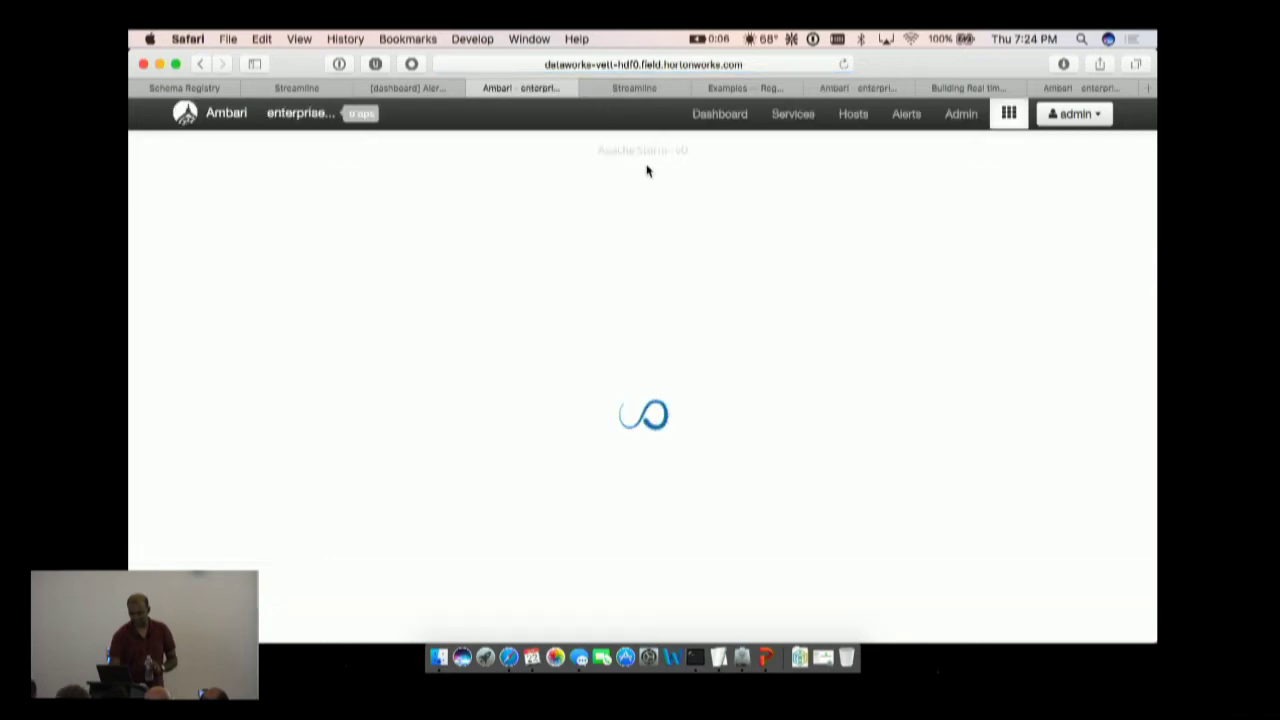
pyautogui.click(630, 90)
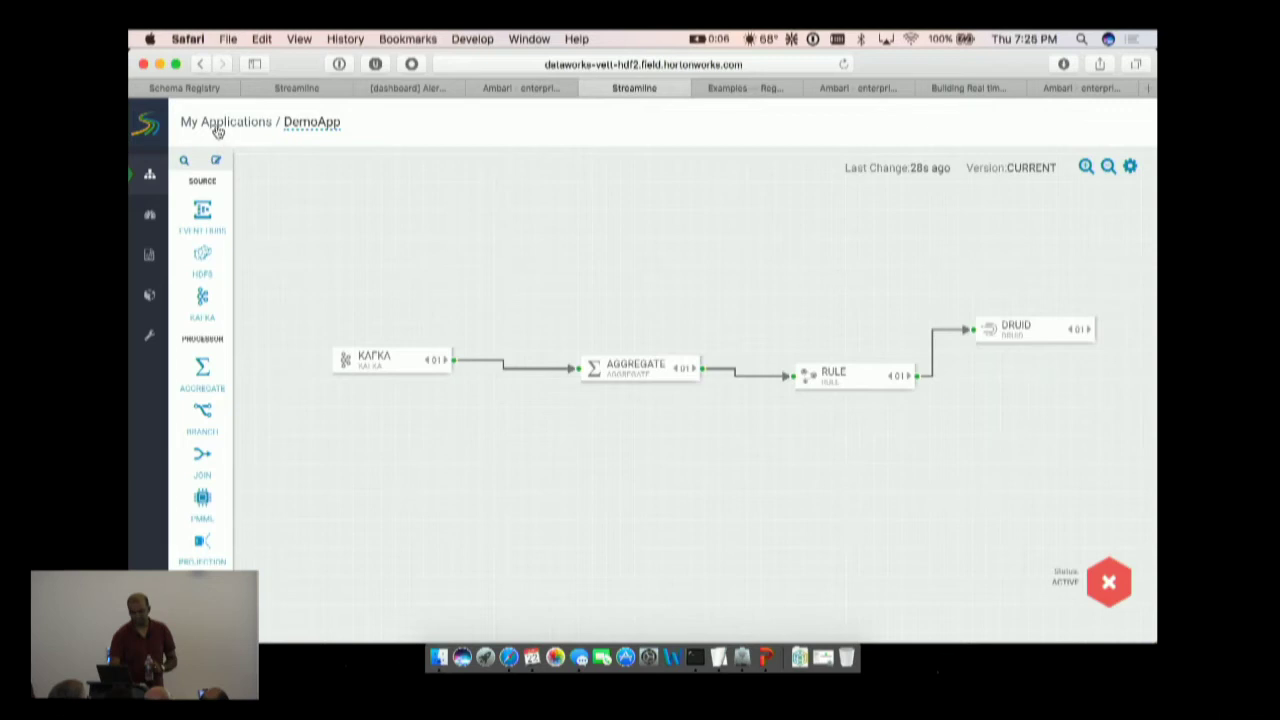
# Leave the DemoApp editor for My Applications, confirming the leave prompt.
pyautogui.click(216, 128)
pyautogui.click(853, 241)
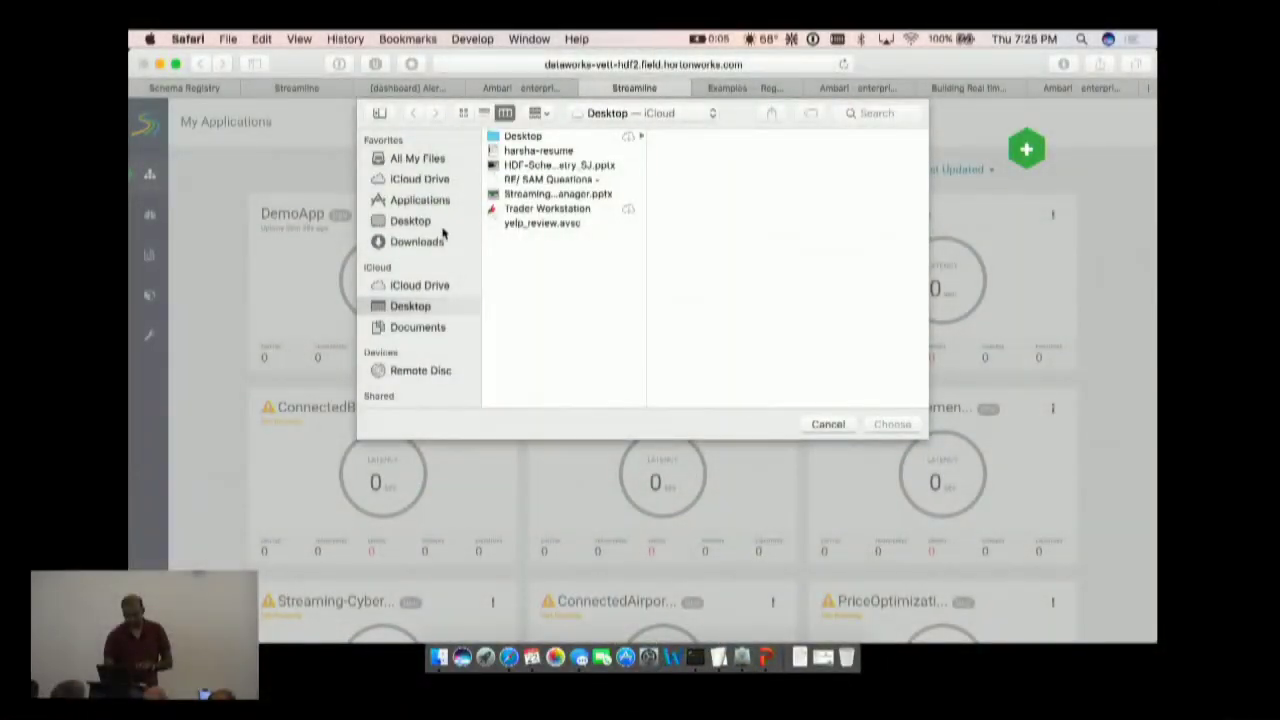
# Select DemoApp.json from Downloads as the file to import.
pyautogui.click(437, 243)
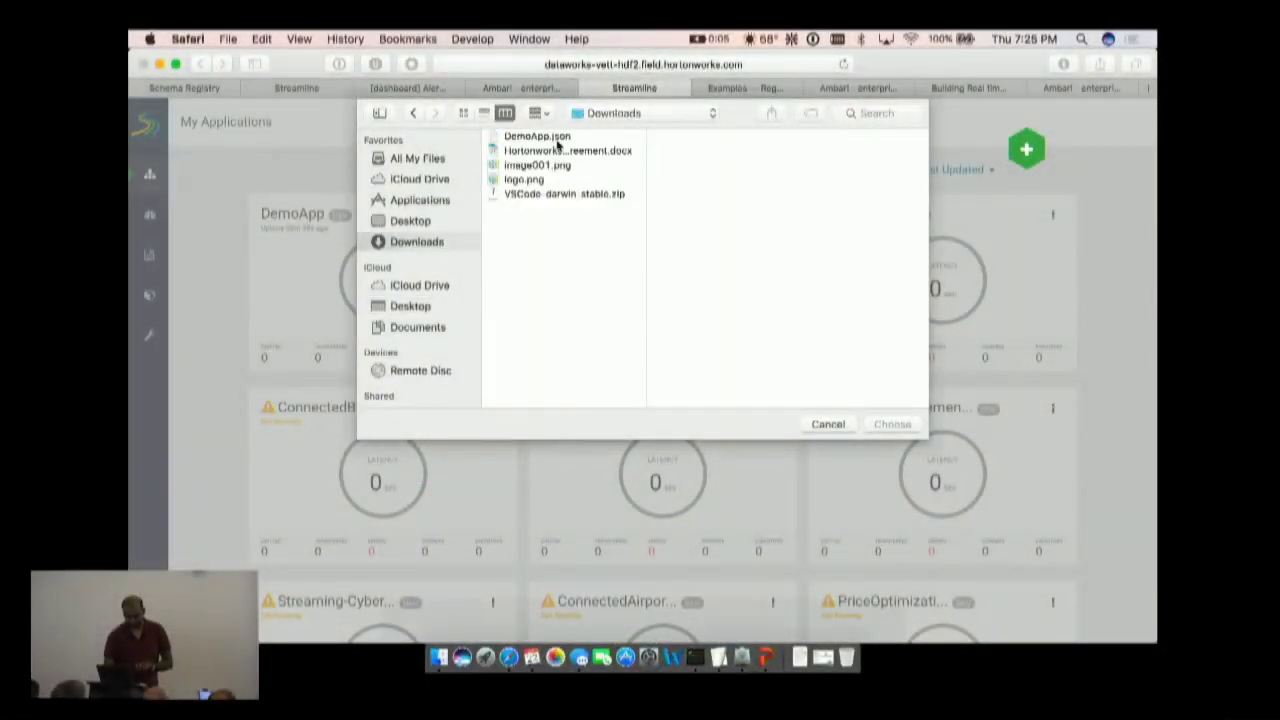
pyautogui.click(555, 138)
pyautogui.click(892, 424)
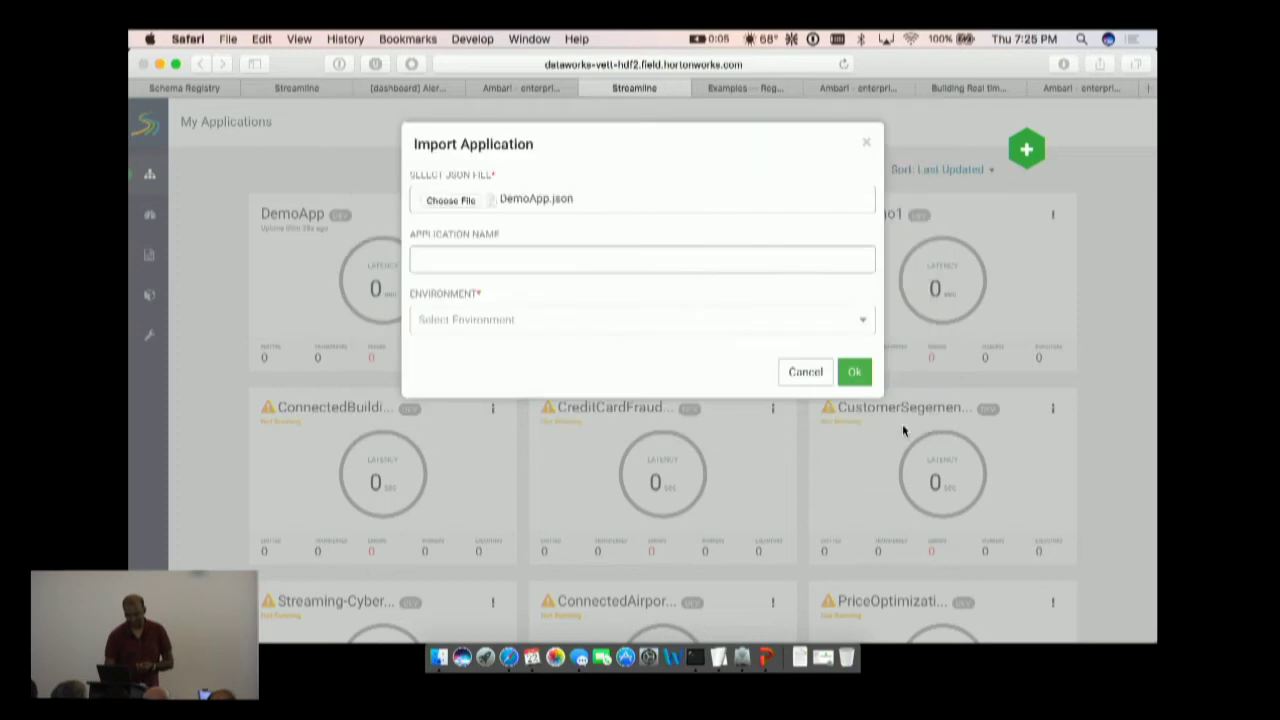
# Enter DemoApp as the application name, view the environments, then close the import form.
pyautogui.click(514, 256)
pyautogui.write('DemoApp')
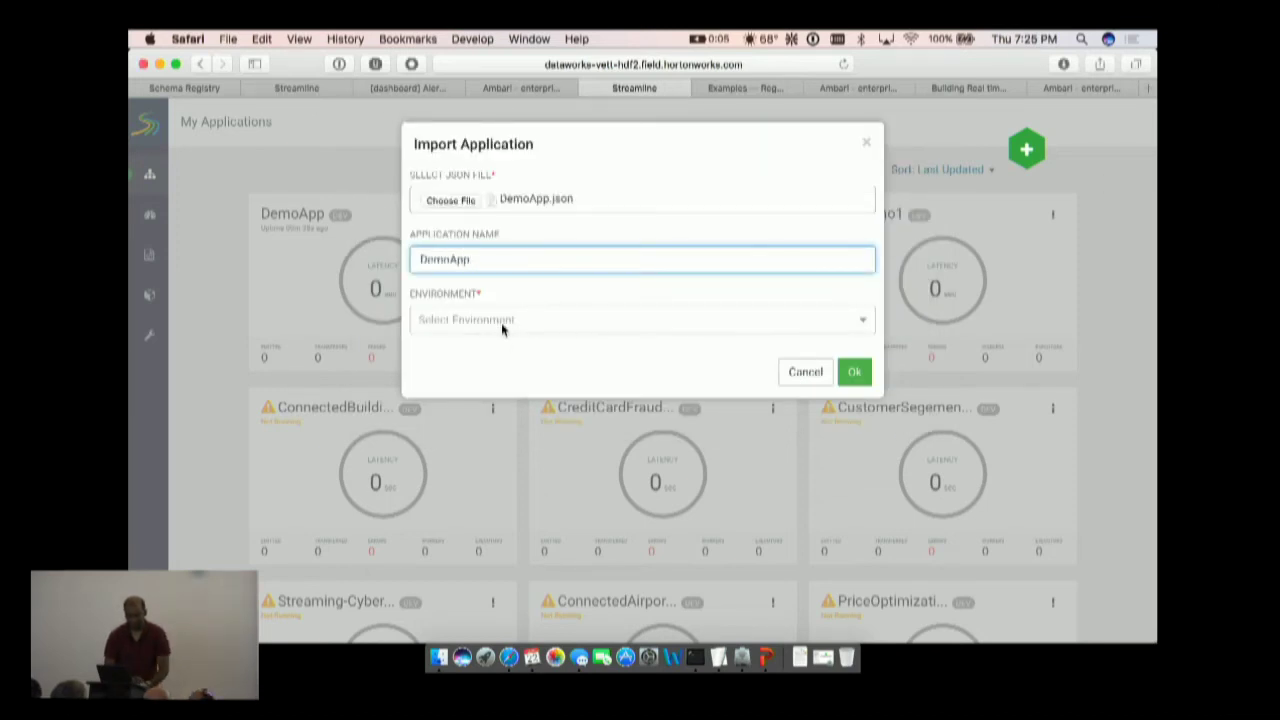
pyautogui.click(502, 322)
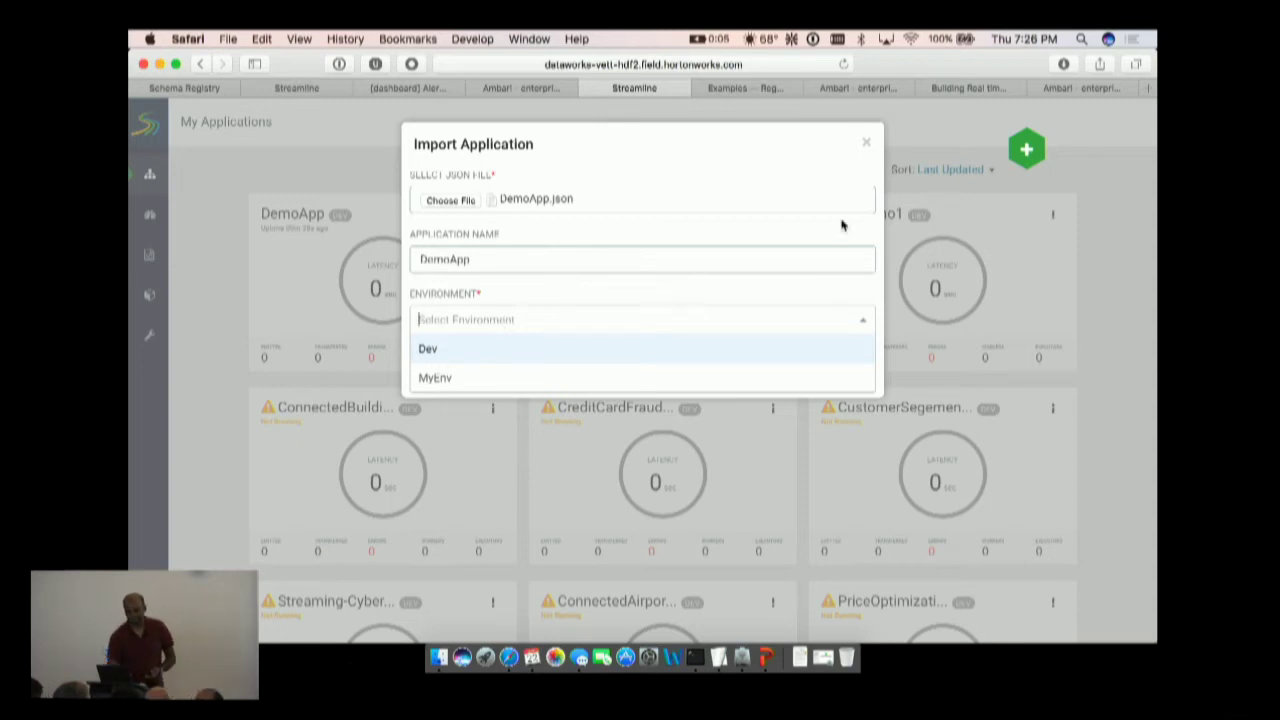
pyautogui.click(866, 143)
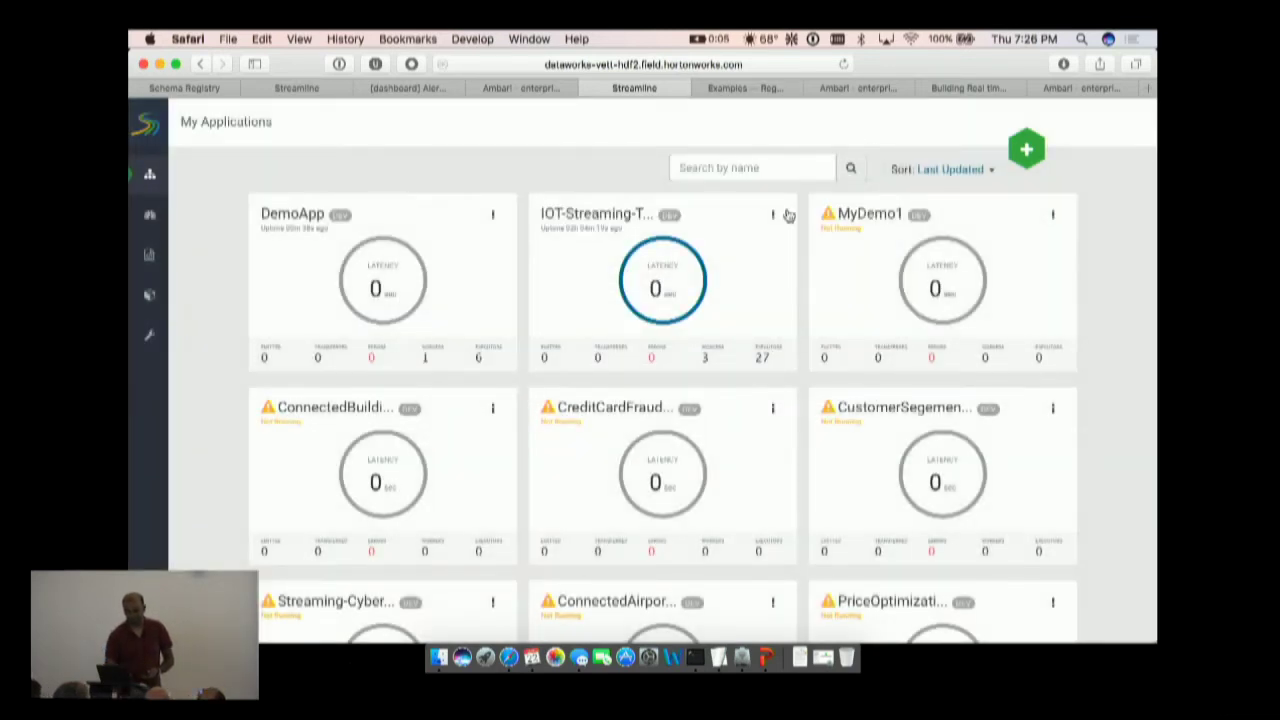
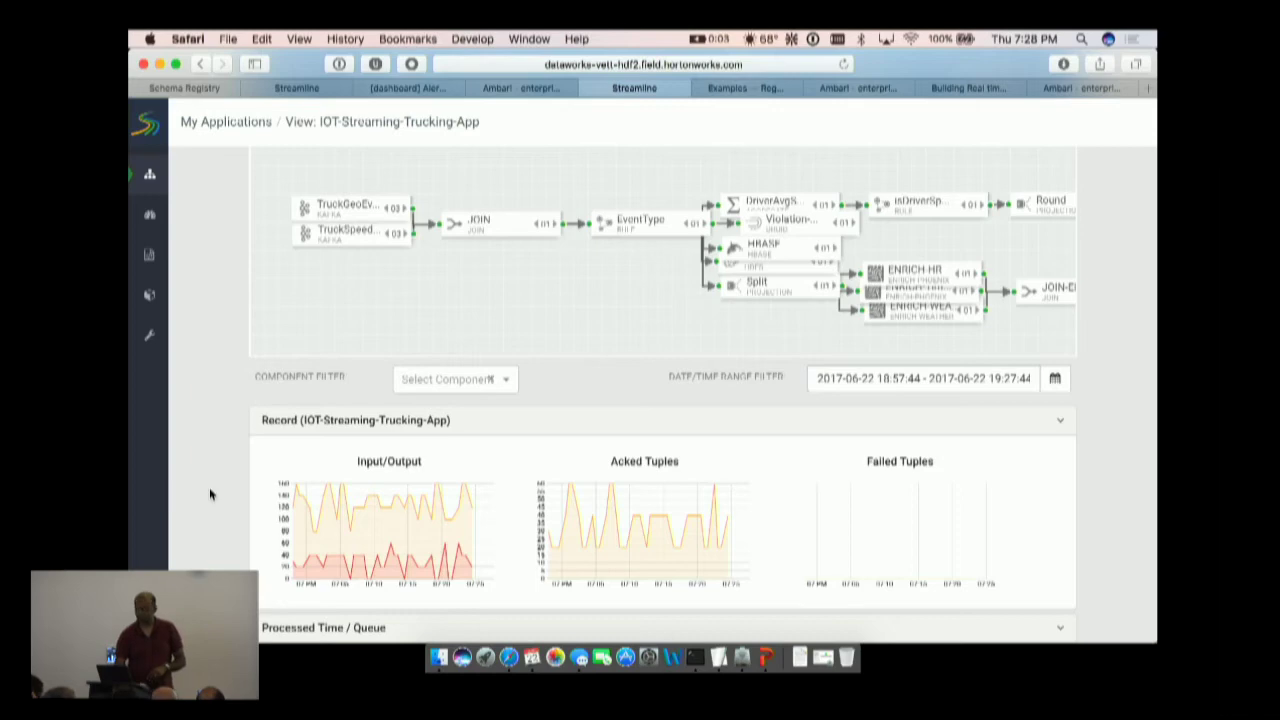
# Review the trucking app's metrics charts, then switch to Ambari's Storm topology summary for streamline-23-DemoApp.
pyautogui.scroll(-3, 210, 491)
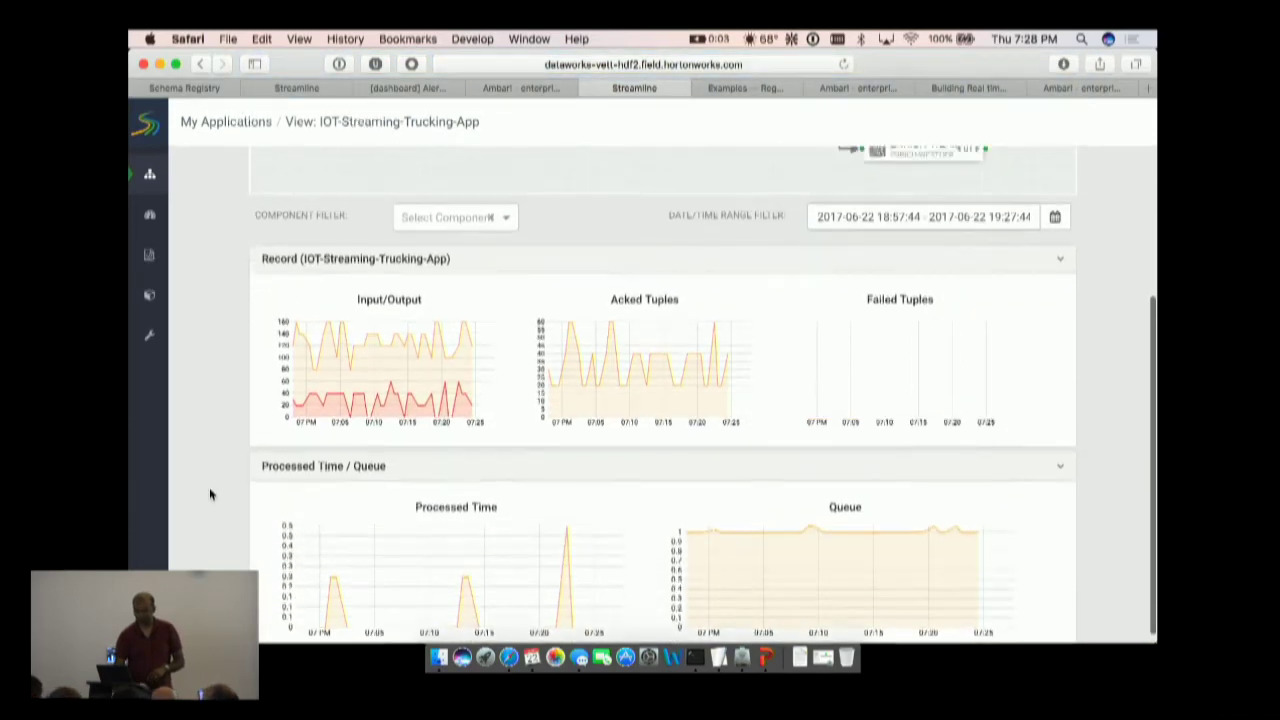
pyautogui.scroll(2, 209, 487)
pyautogui.scroll(1, 209, 493)
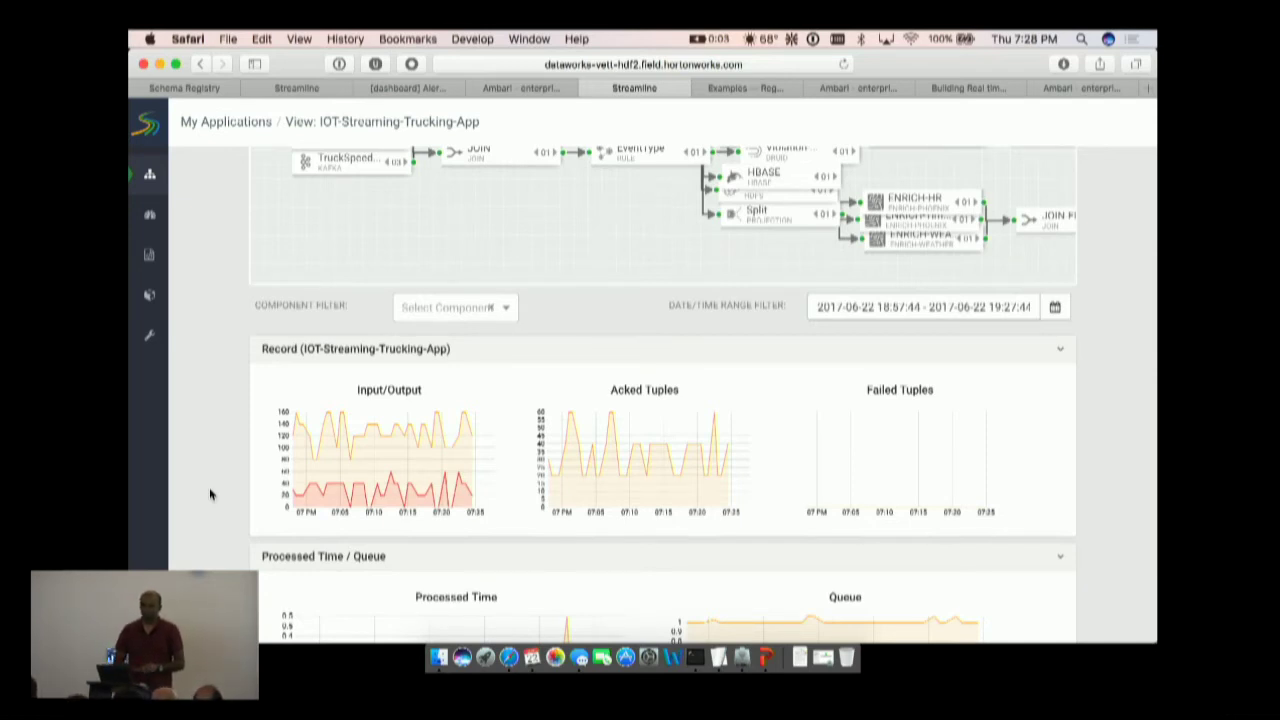
pyautogui.scroll(2, 209, 490)
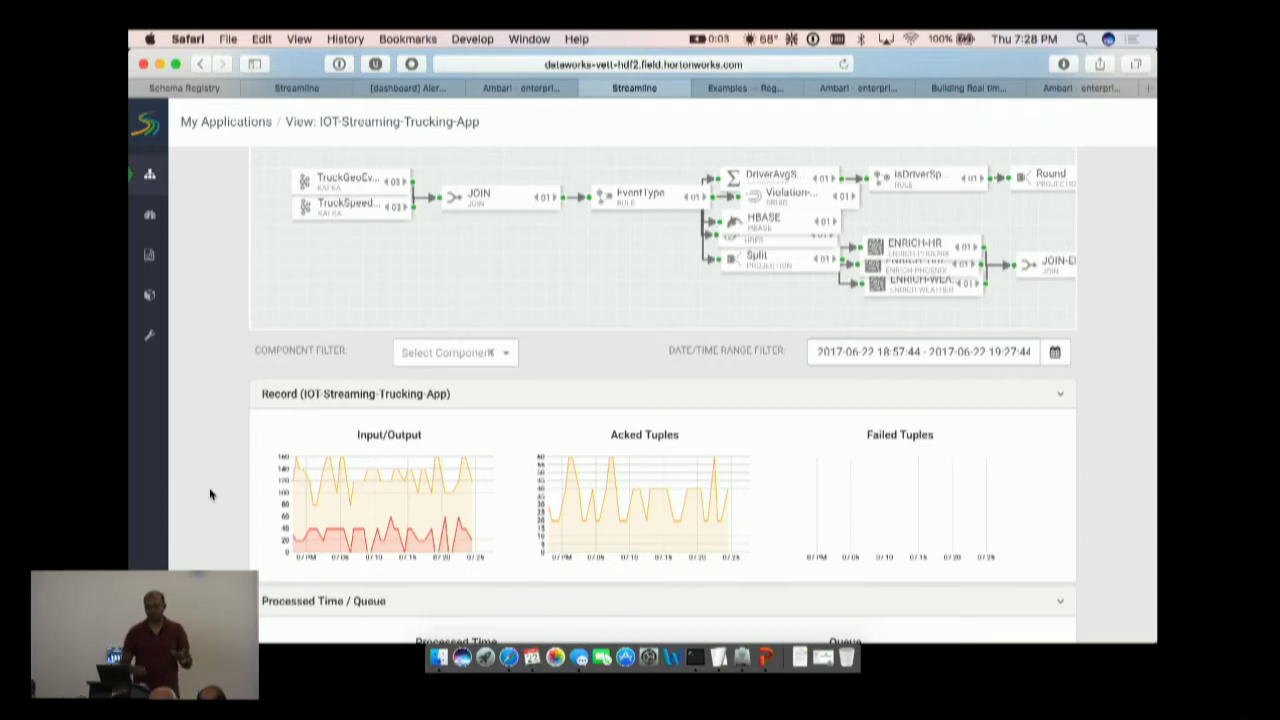
pyautogui.click(520, 88)
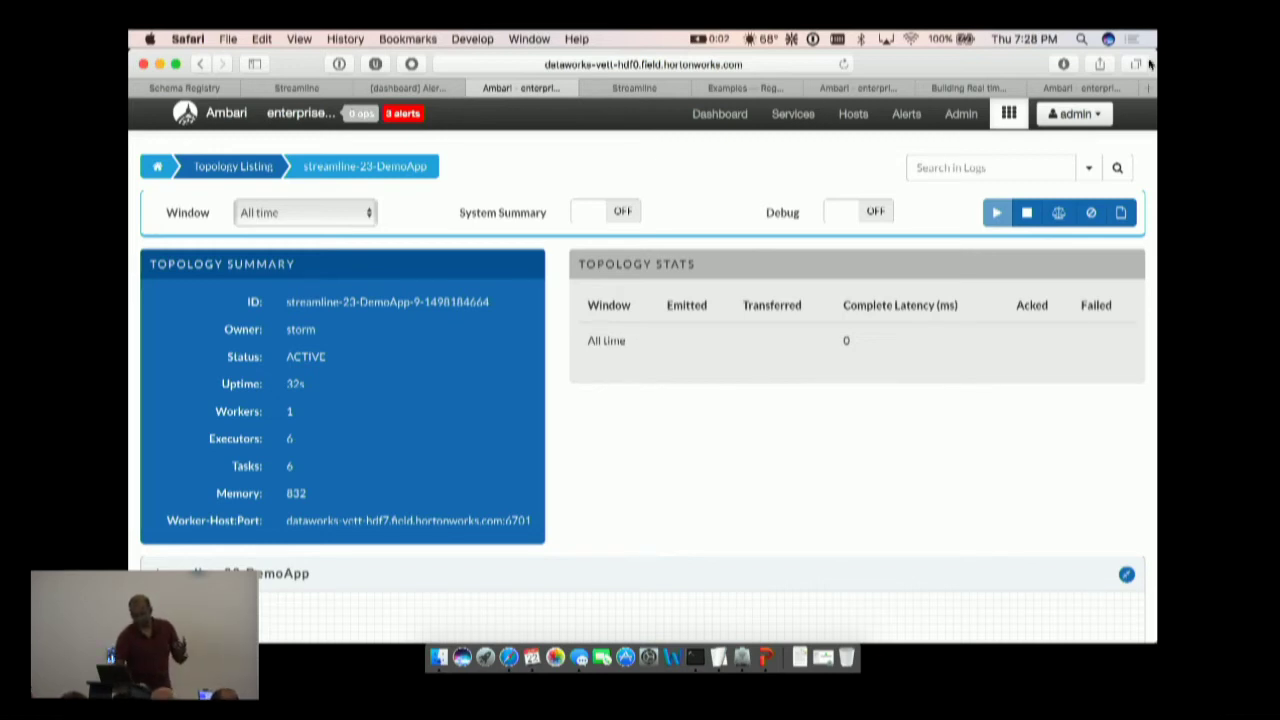
# View the DemoApp topology's Rebalance settings, close them unchanged, and return to the trucking app's Processed Time and Queue charts.
pyautogui.click(1058, 212)
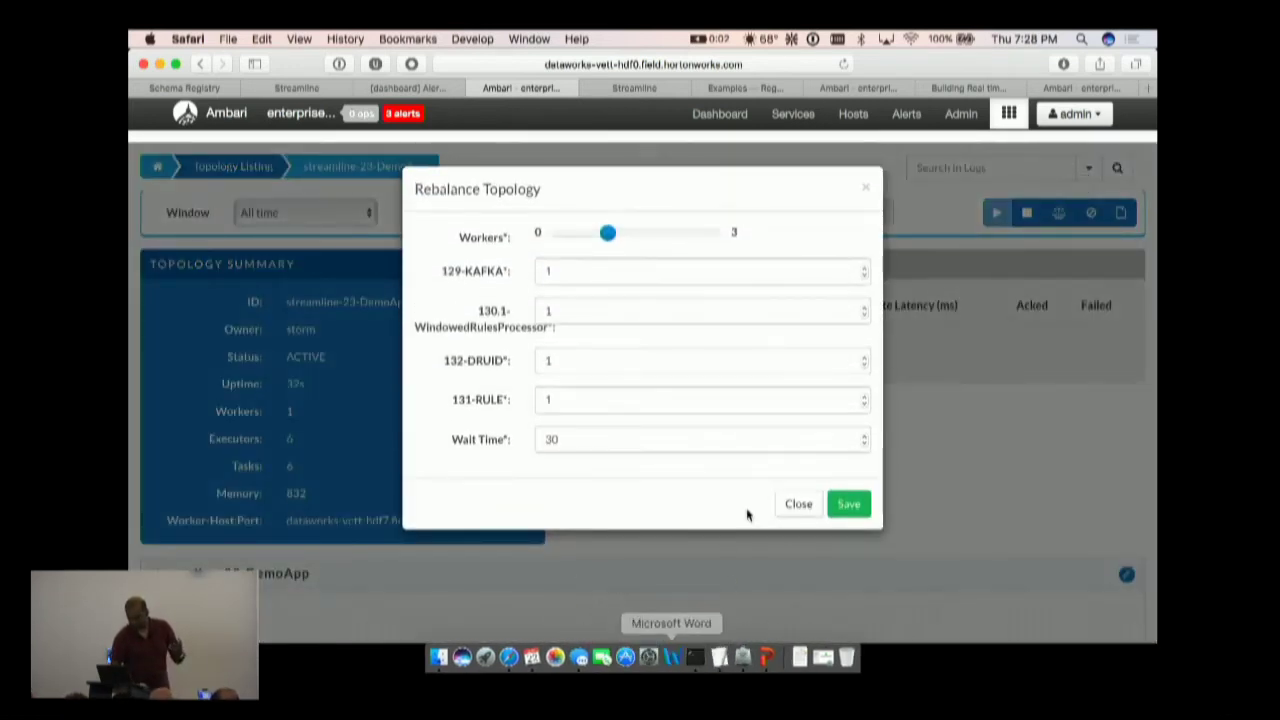
pyautogui.click(793, 503)
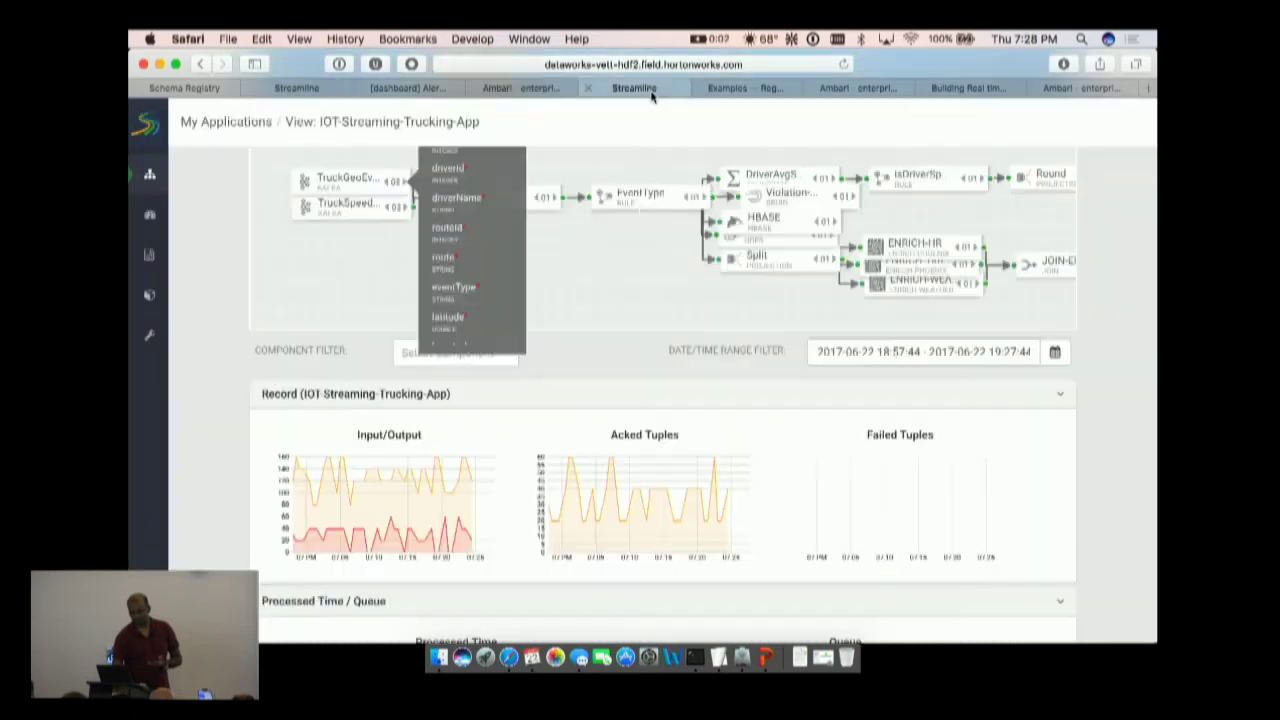
pyautogui.click(648, 89)
pyautogui.scroll(-3, 1145, 475)
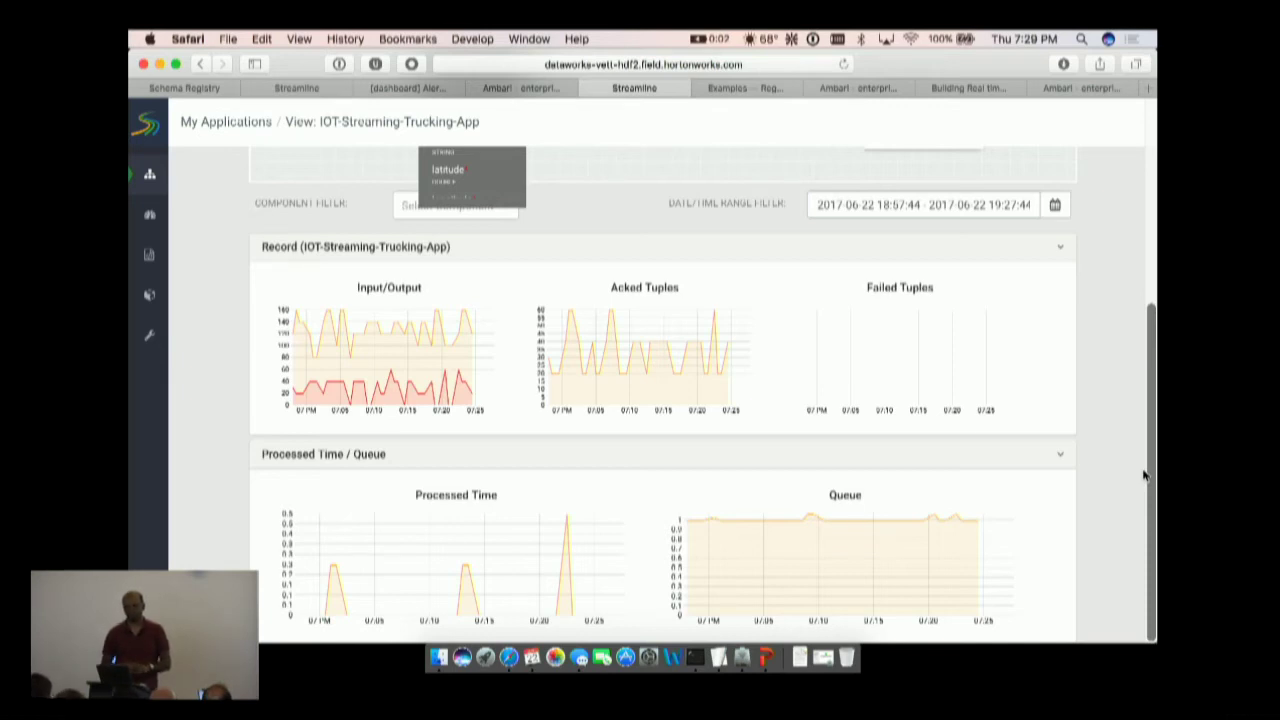
pyautogui.scroll(5, 1143, 475)
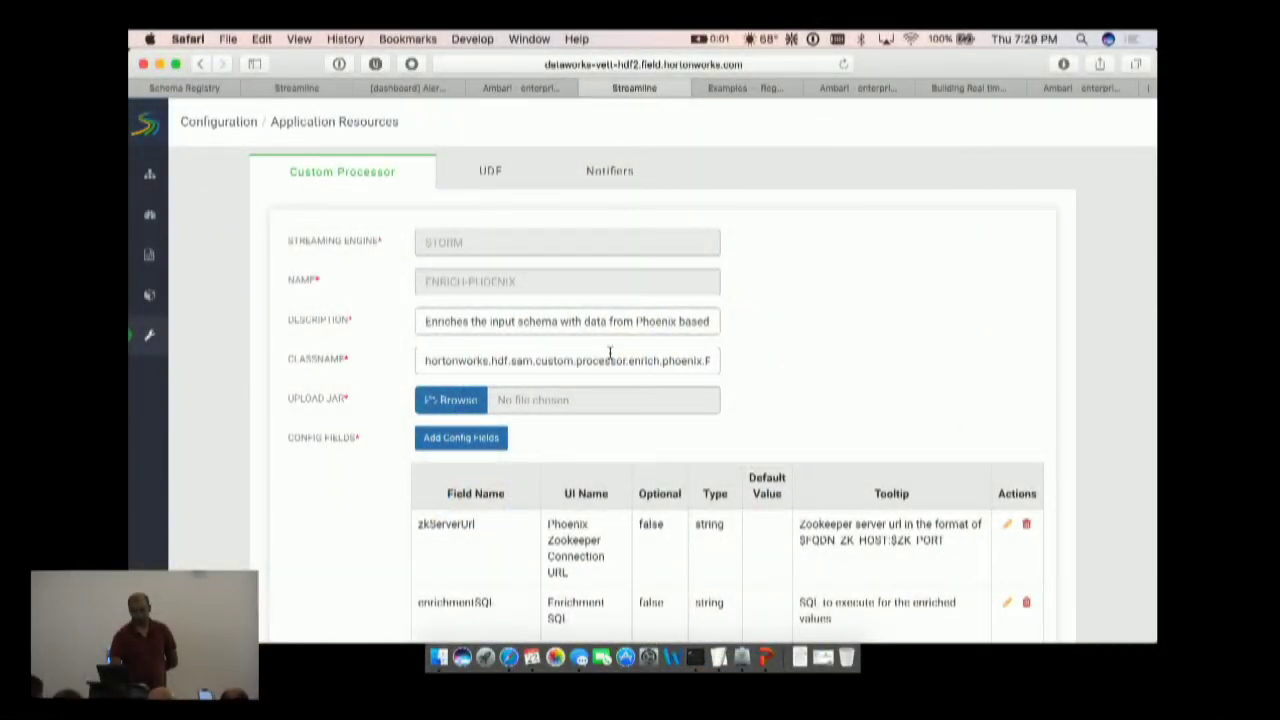
# Inspect the ENRICH-PHOENIX class name and config fields, then leave for My Applications without saving.
pyautogui.click(610, 358)
pyautogui.press('super+Right')
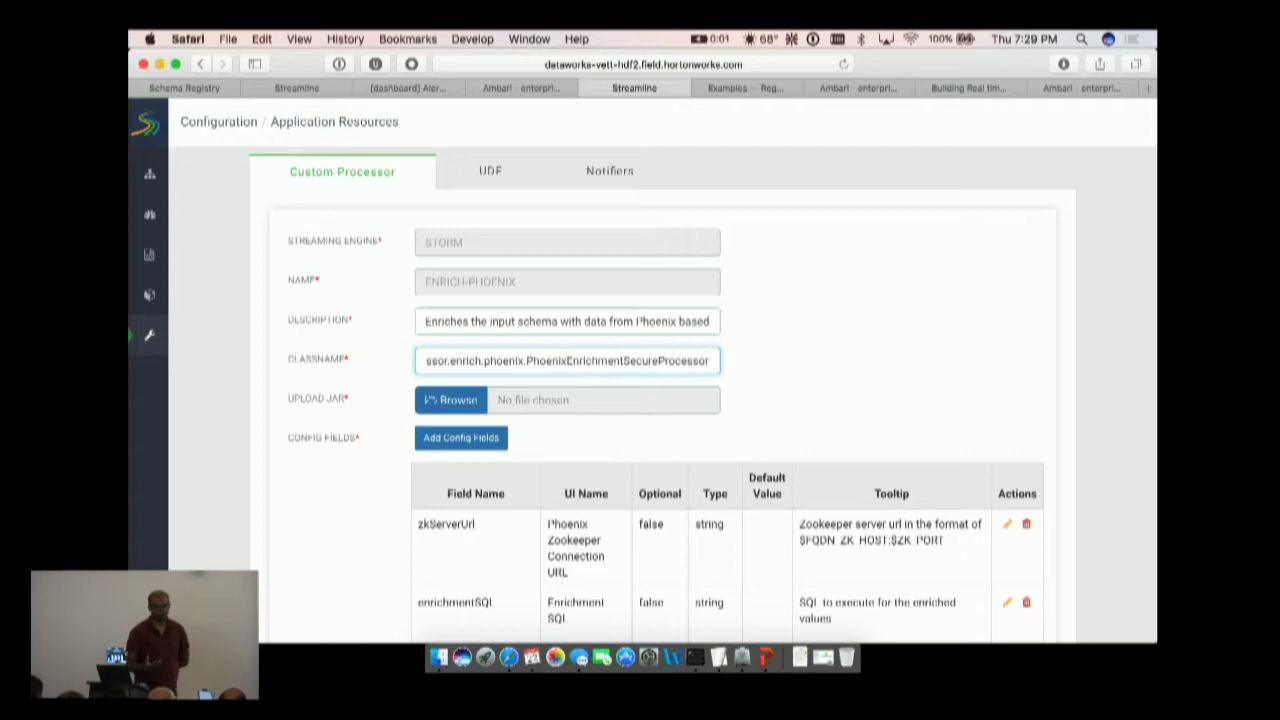
pyautogui.scroll(-6, 1023, 406)
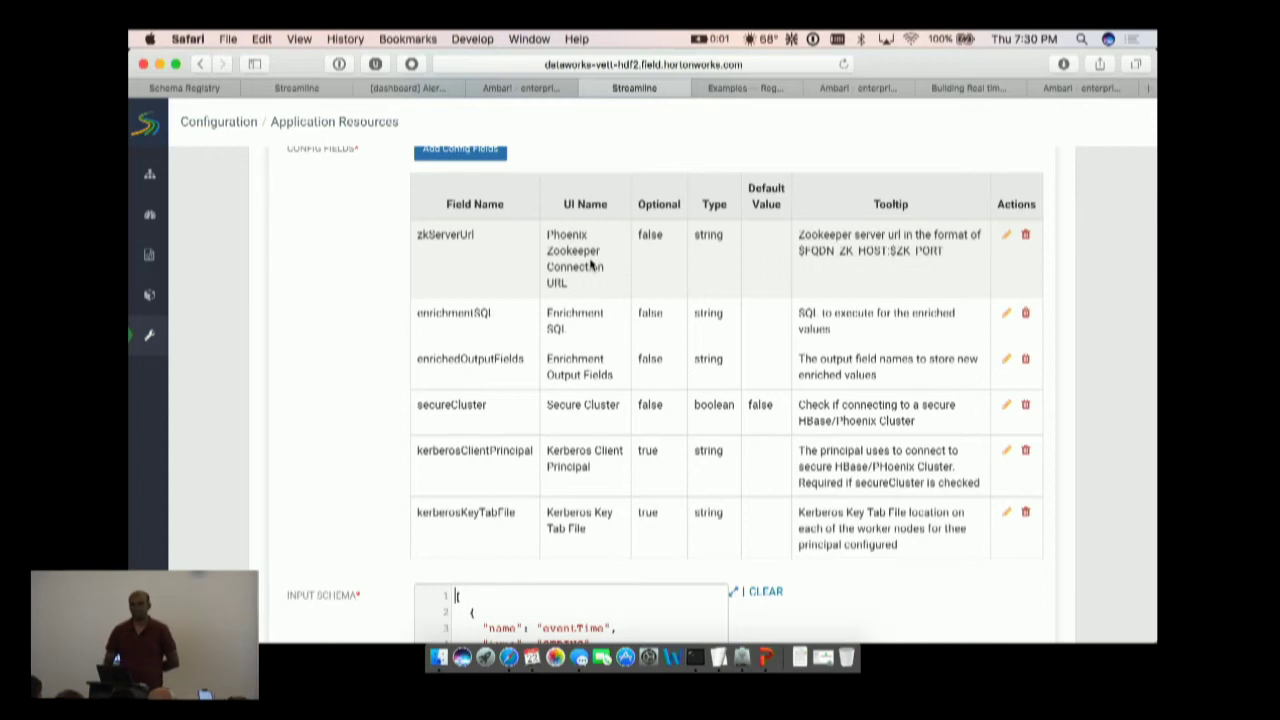
pyautogui.scroll(-1, 591, 265)
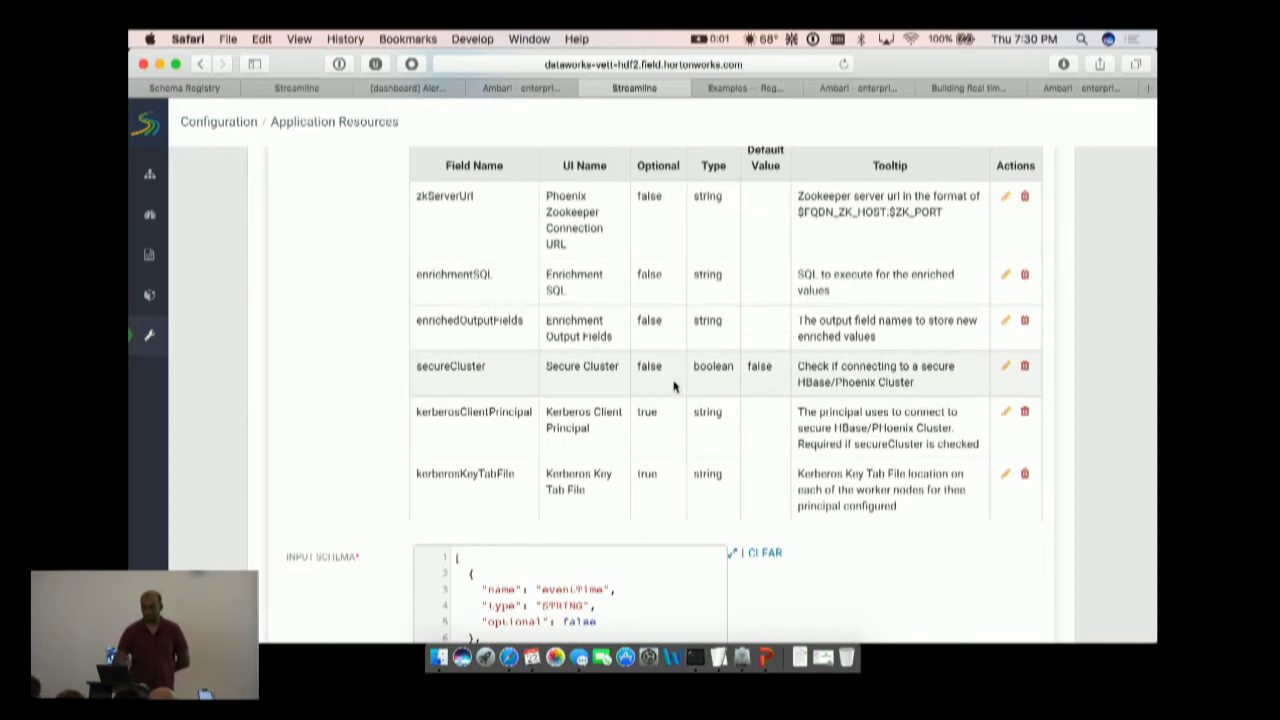
pyautogui.scroll(5, 674, 386)
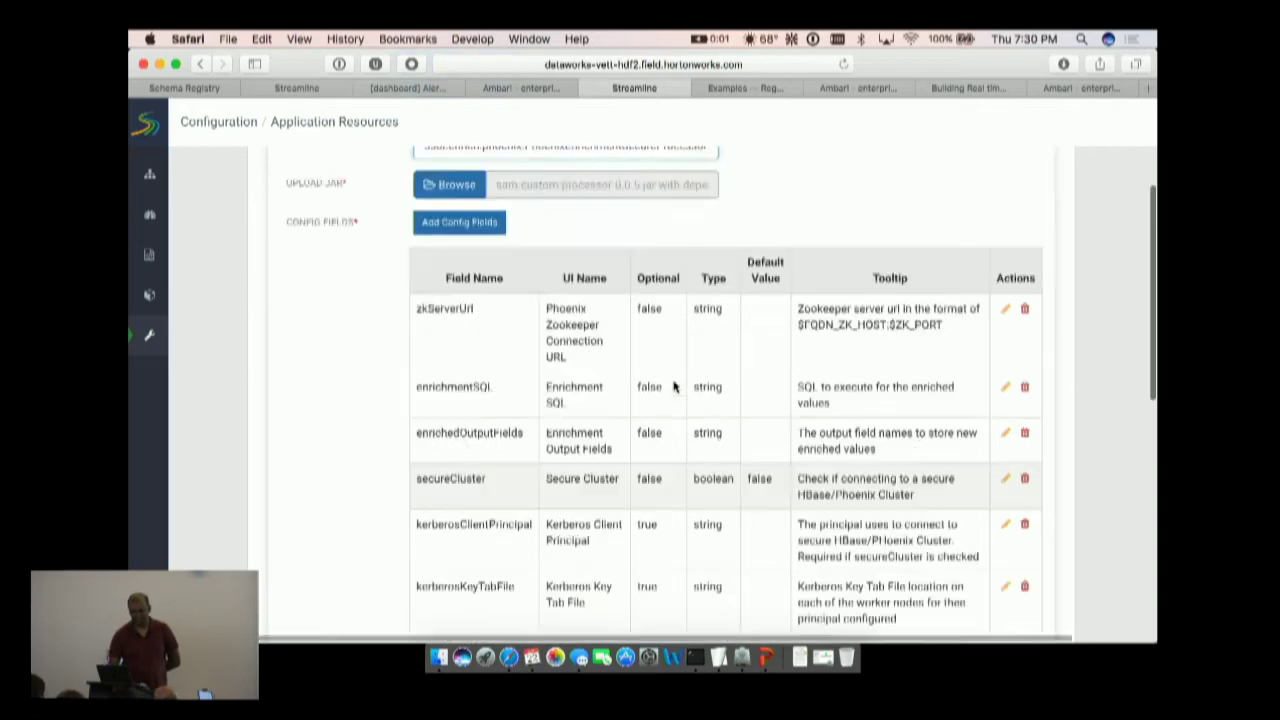
pyautogui.click(197, 177)
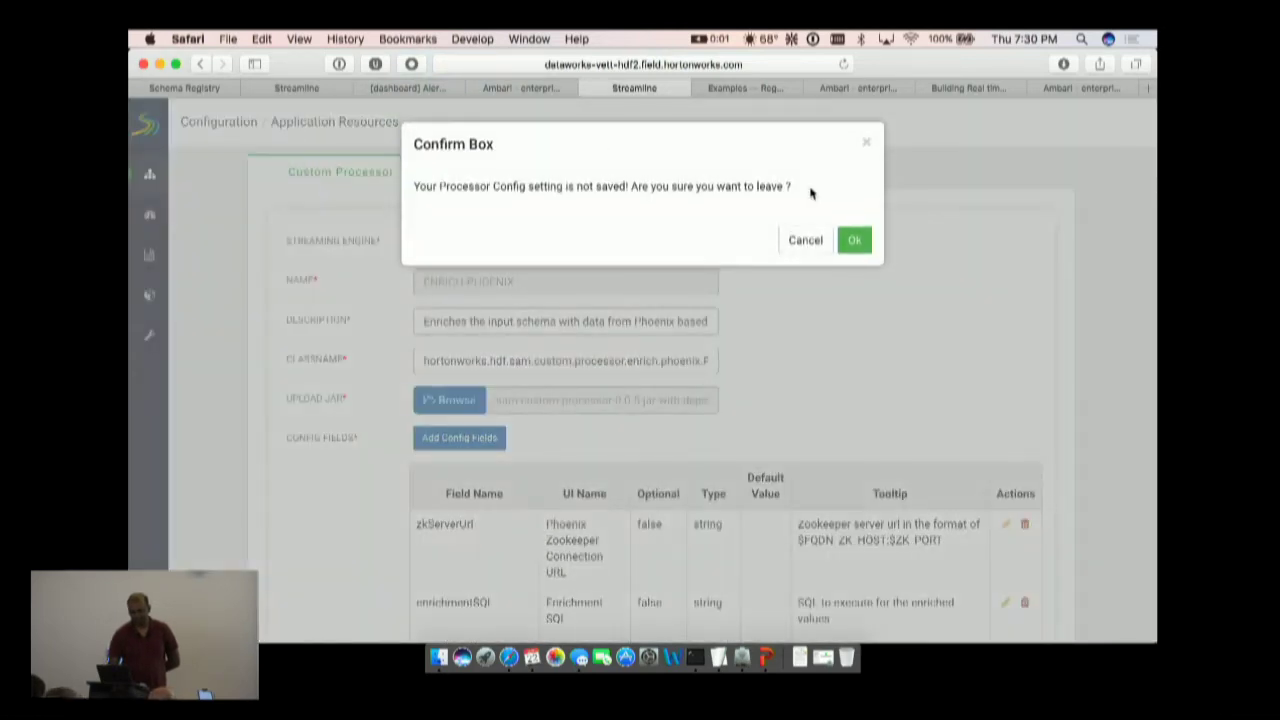
pyautogui.click(858, 241)
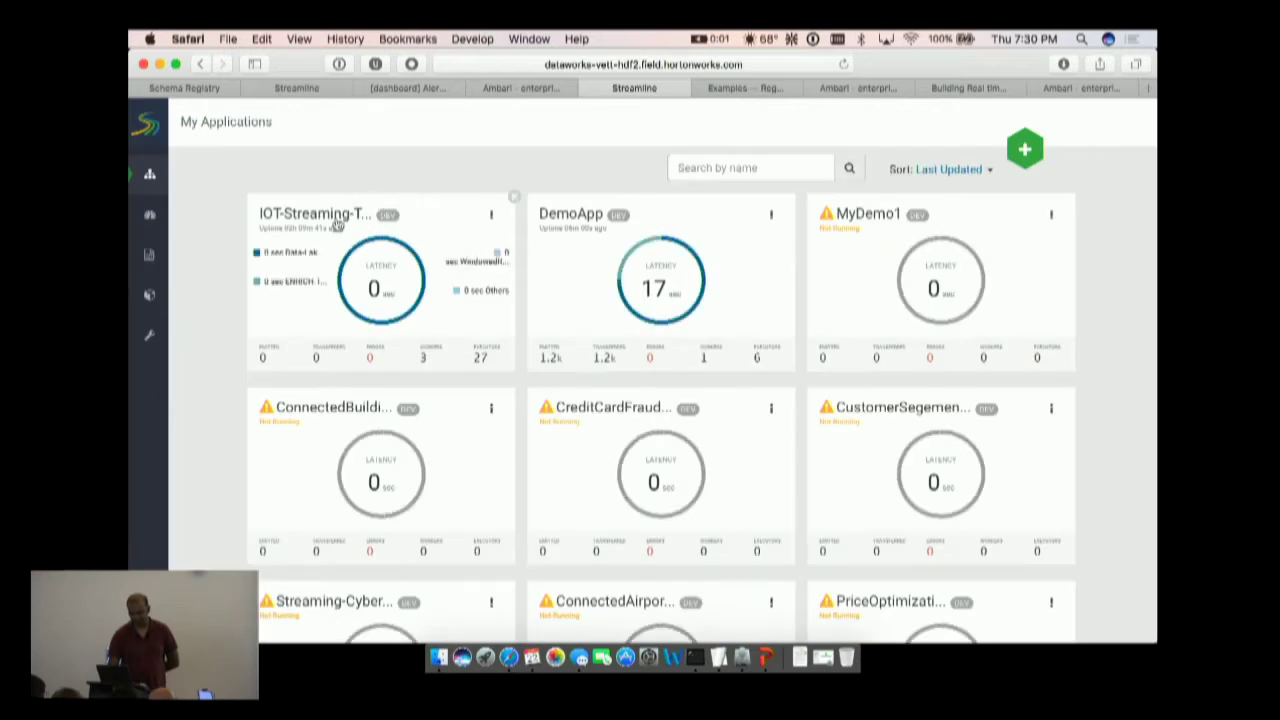
# Open the IOT-Streaming-Trucking-App topology in edit mode.
pyautogui.click(338, 225)
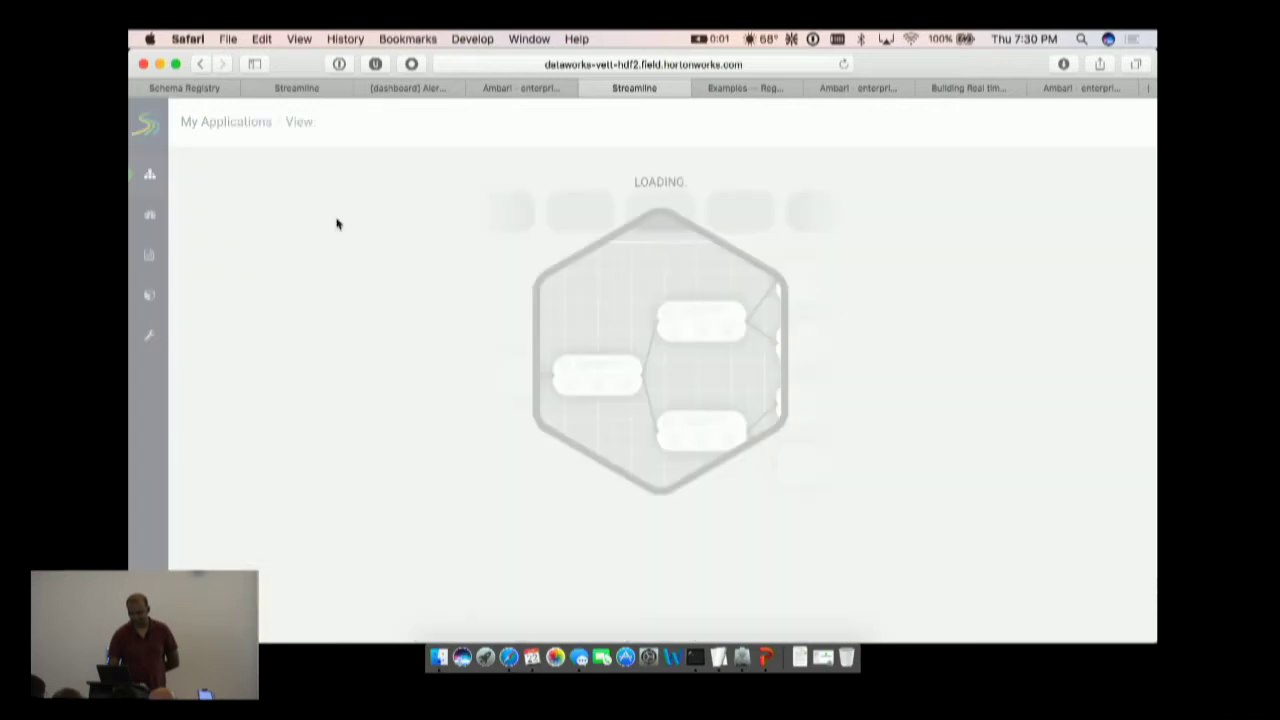
pyautogui.click(1043, 161)
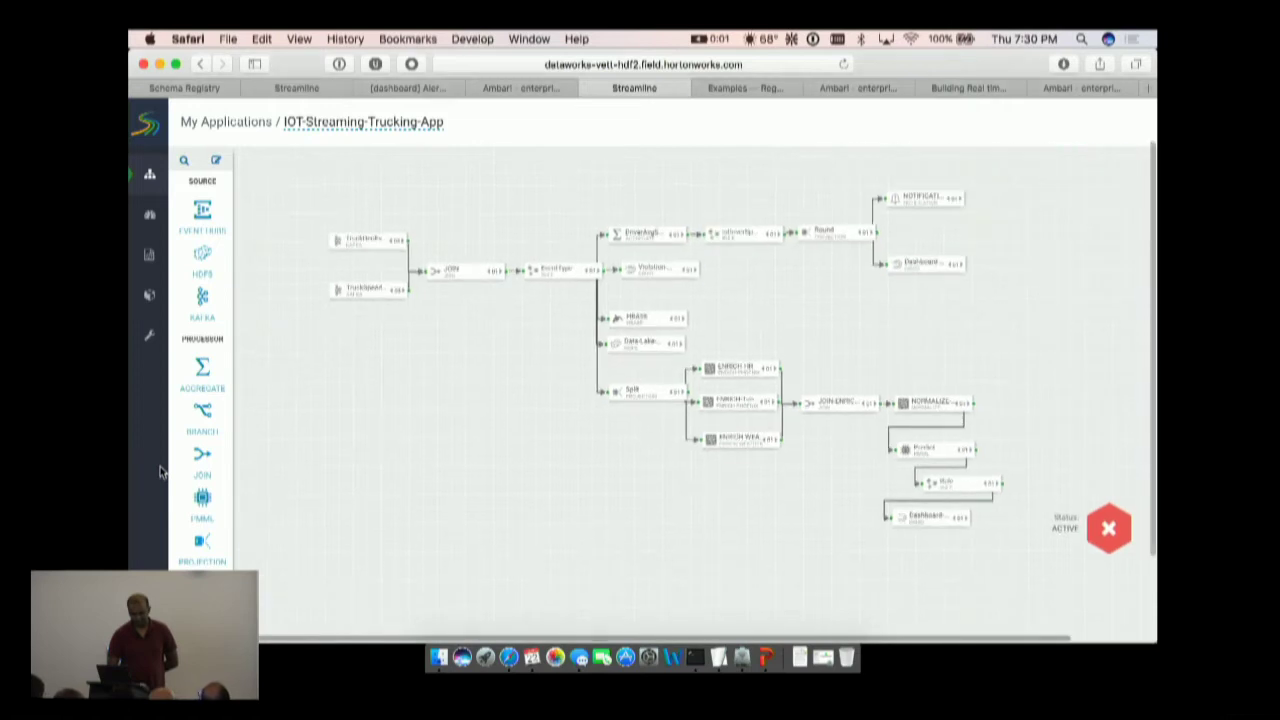
pyautogui.scroll(-5, 190, 486)
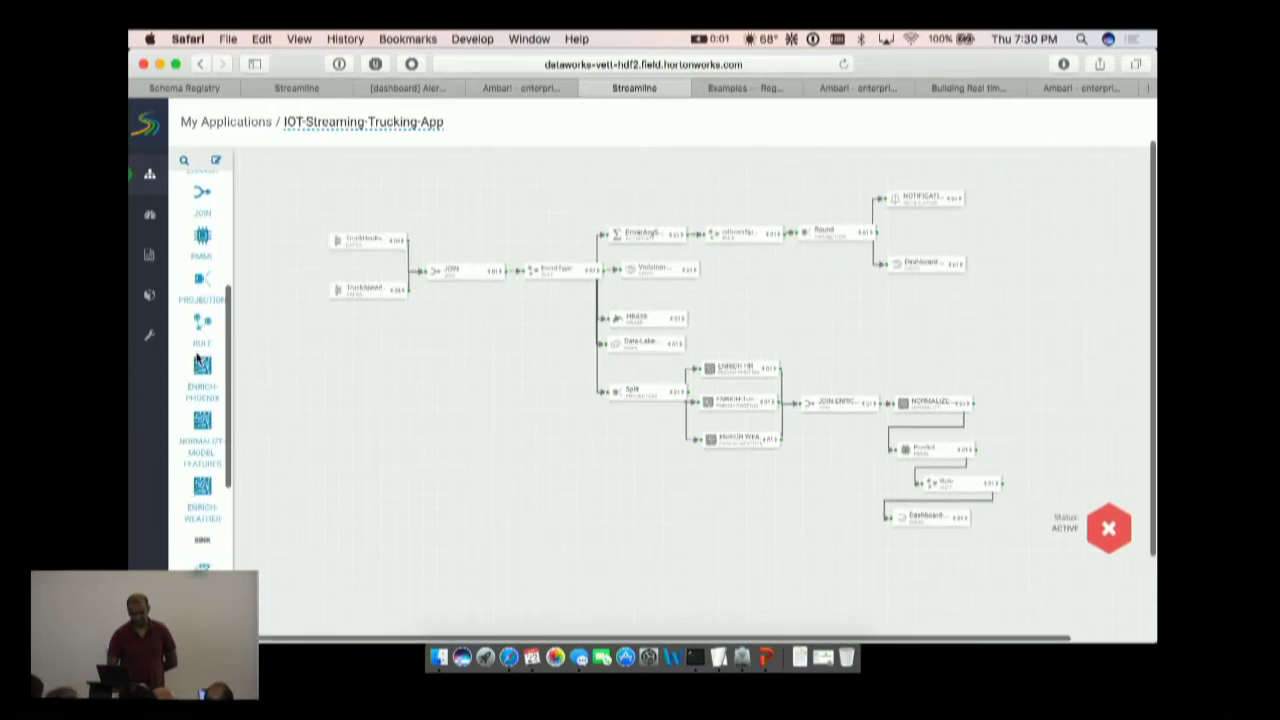
# Review the ENRICH-Timesheet node's Phoenix enrichment settings and cancel without changes.
pyautogui.doubleClick(738, 415)
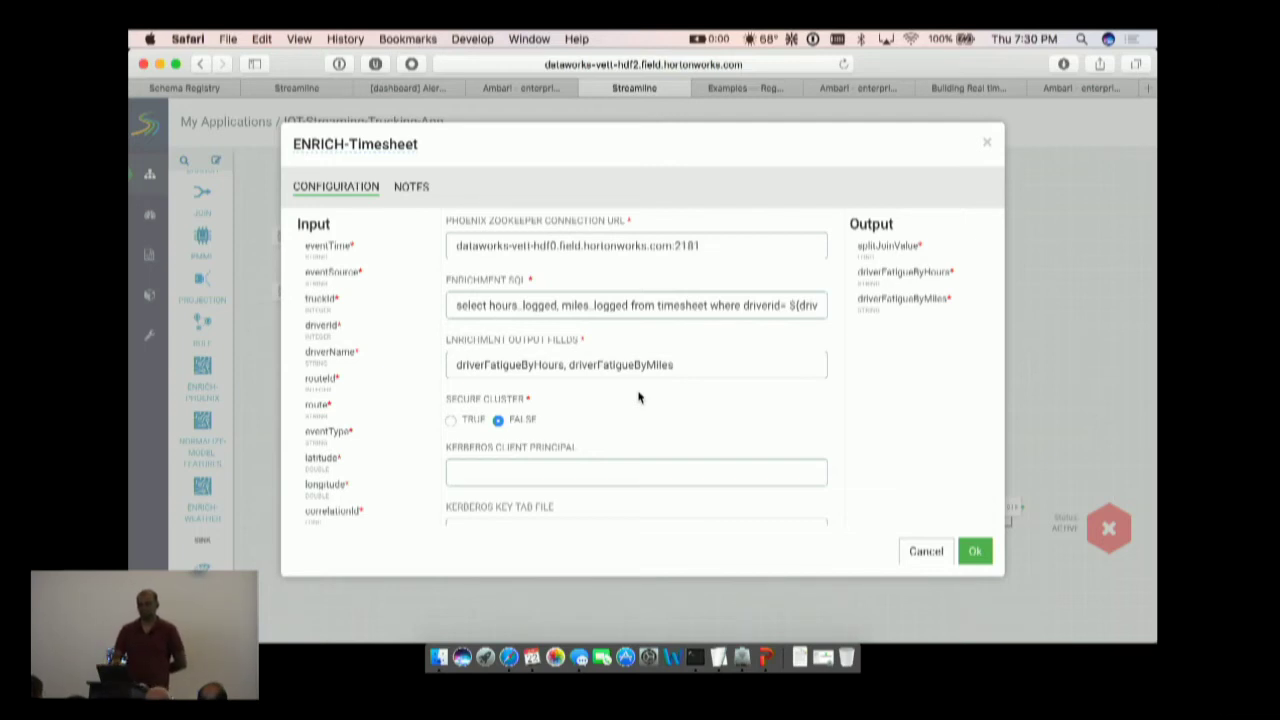
pyautogui.click(926, 551)
pyautogui.moveTo(150, 340)
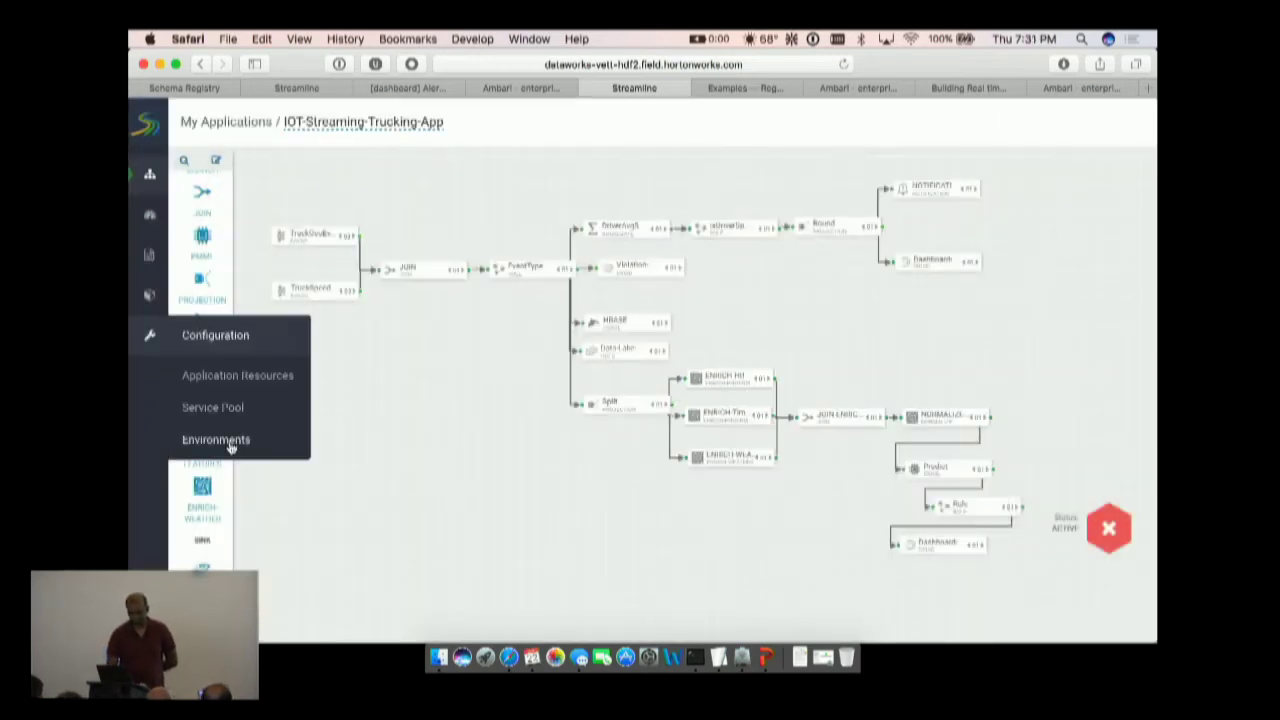
# Leave the editor for Application Resources, browse its UDF list including GET_WEEK, then return to My Applications.
pyautogui.click(243, 375)
pyautogui.click(855, 240)
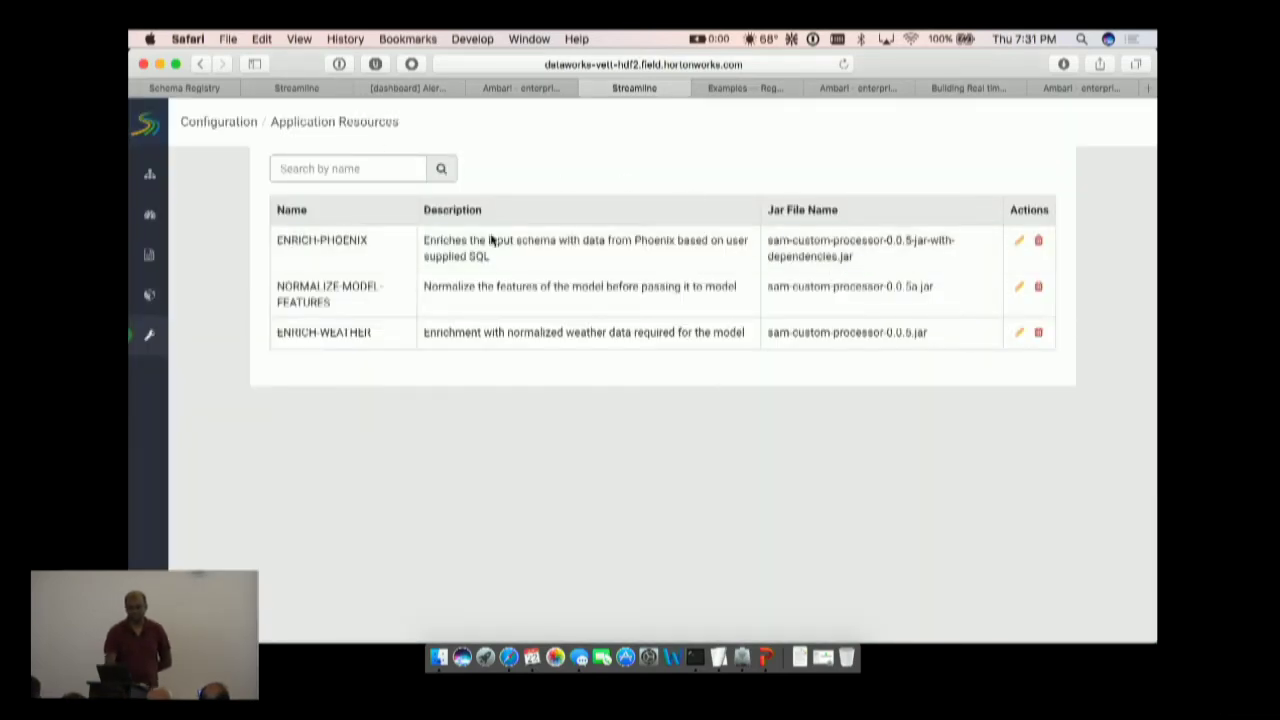
pyautogui.click(487, 182)
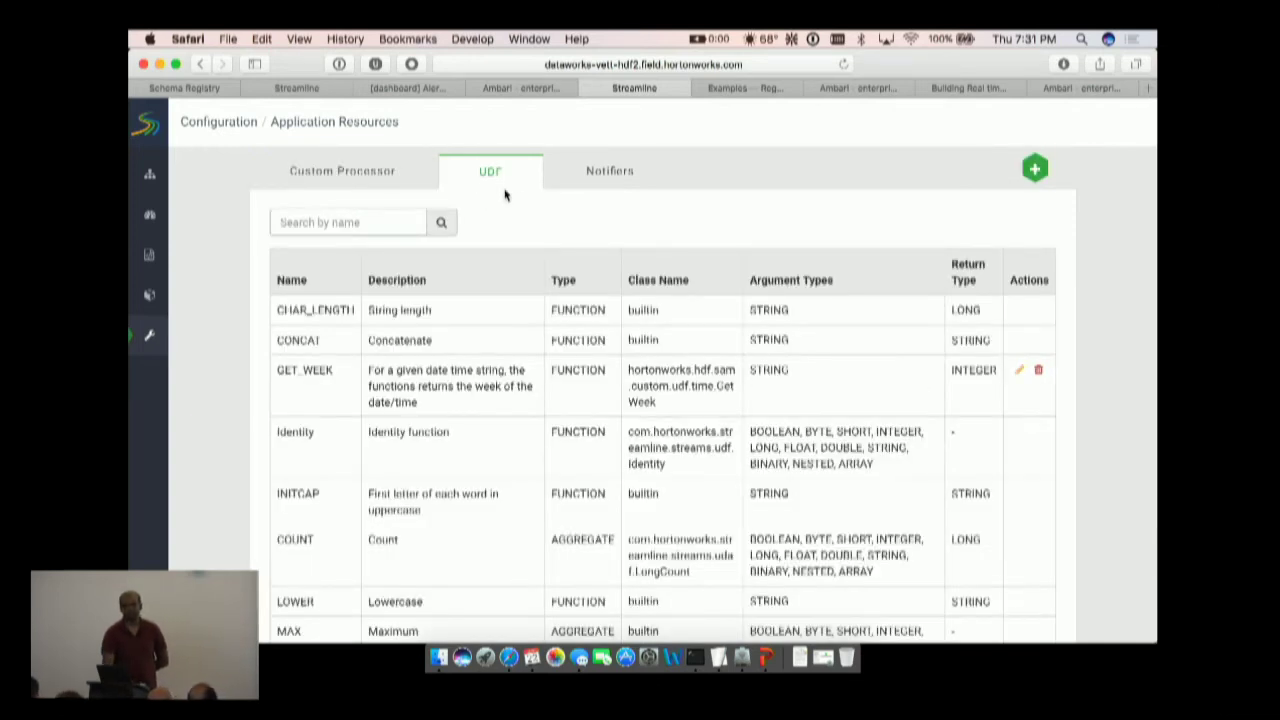
pyautogui.scroll(-2, 586, 390)
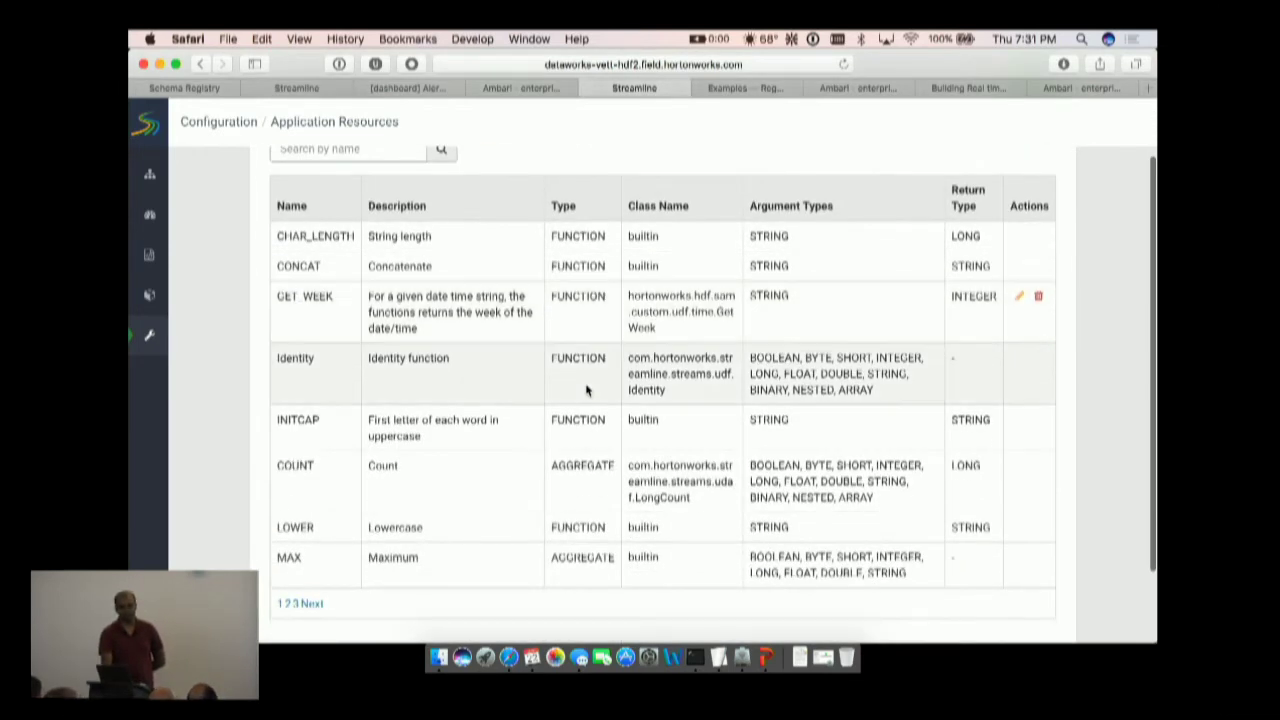
pyautogui.scroll(2, 589, 389)
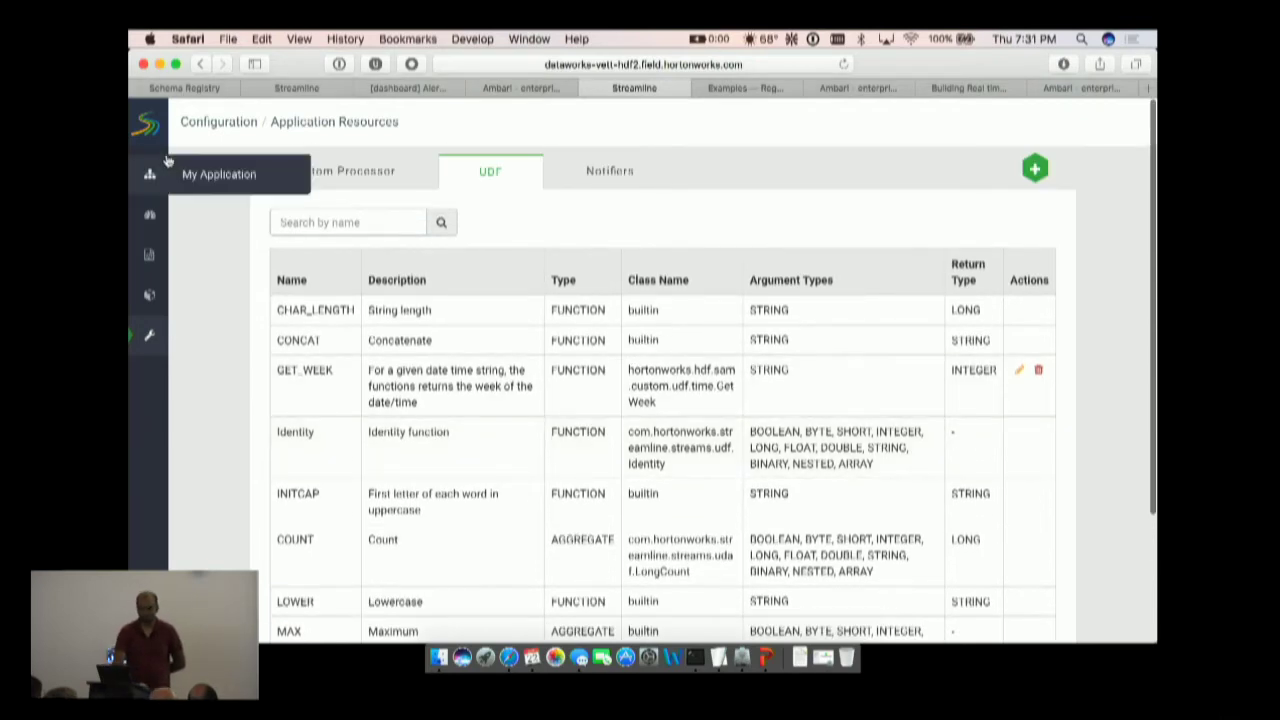
pyautogui.click(203, 165)
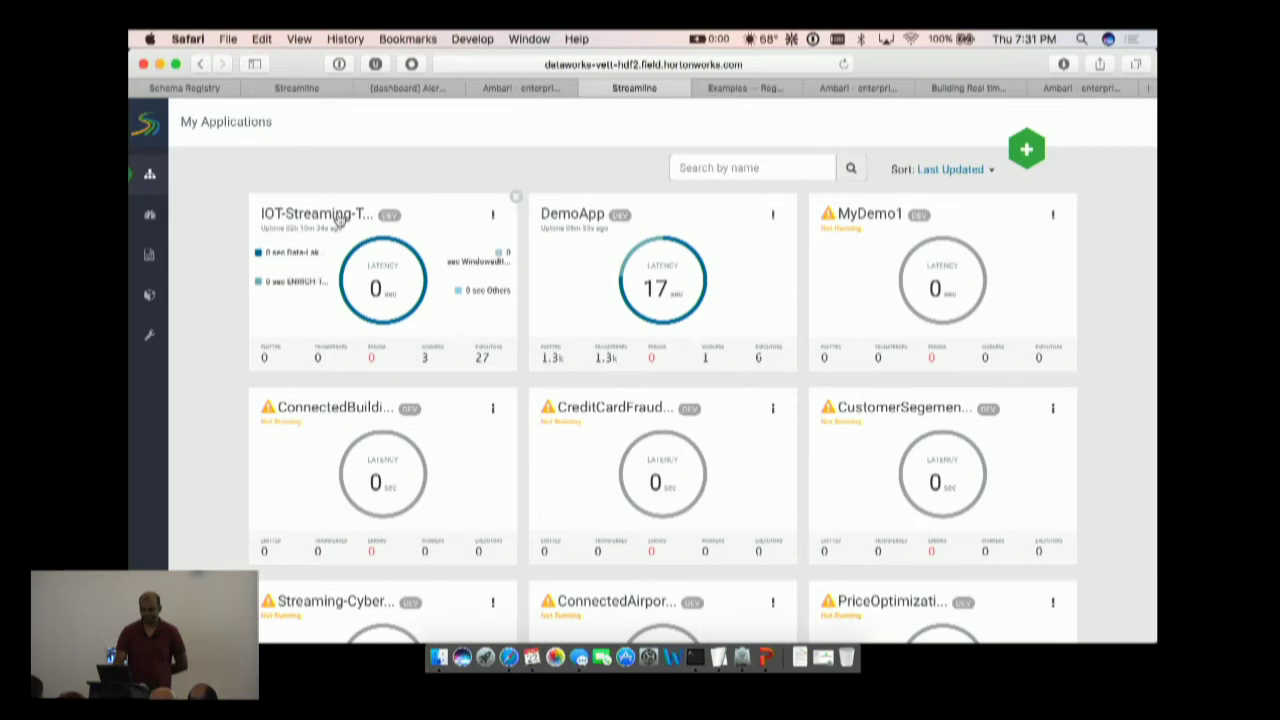
# Reopen the IOT-Streaming-Trucking-App metrics view, then leave it for the Superset dashboards list.
pyautogui.click(338, 214)
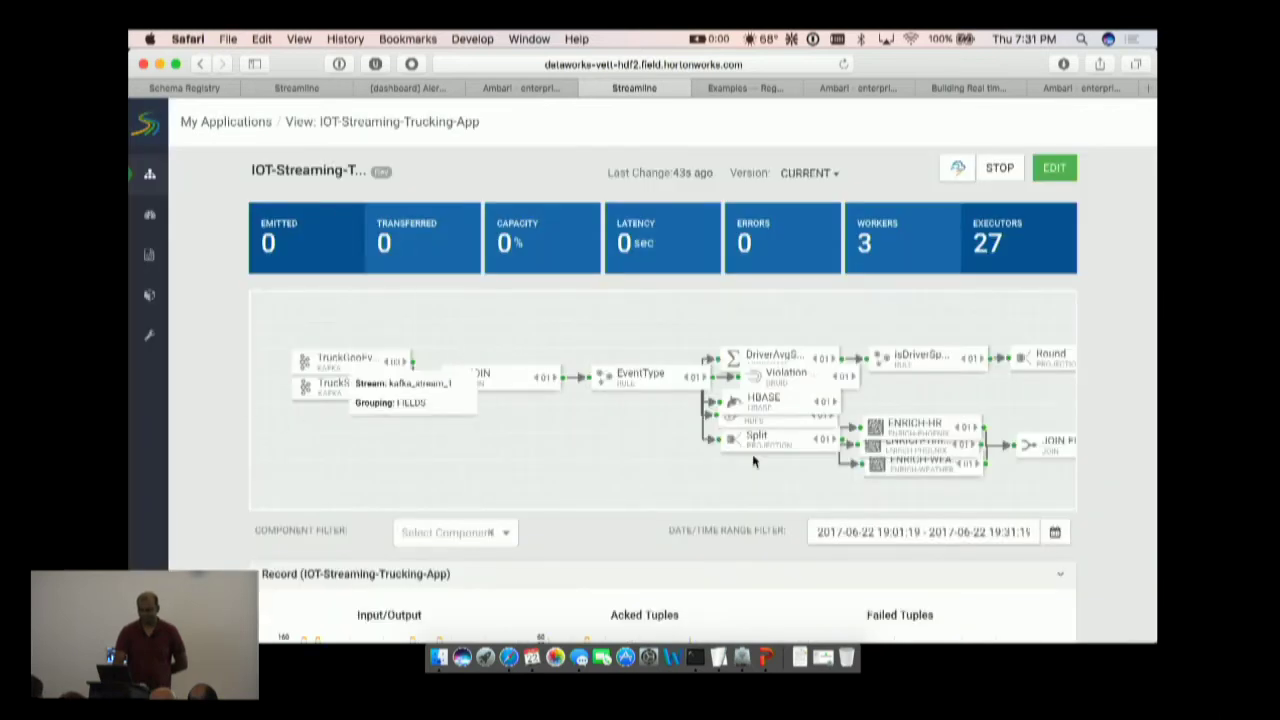
pyautogui.scroll(-1, 1080, 390)
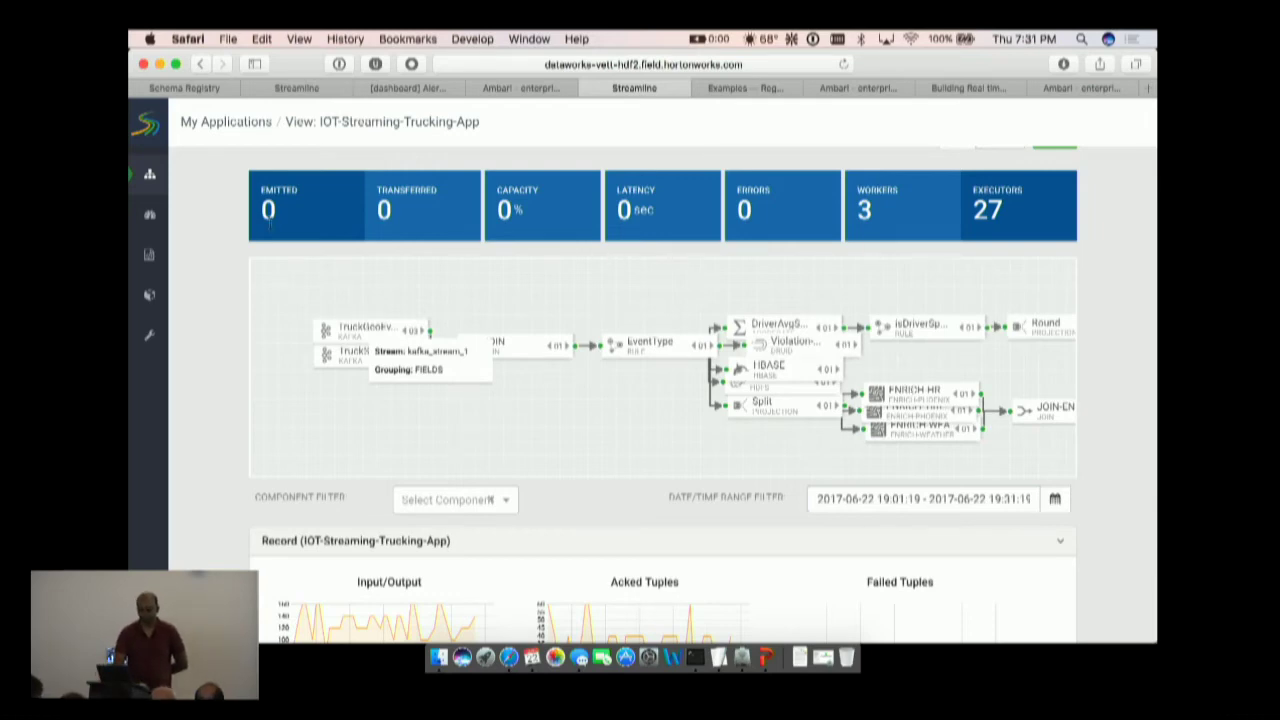
pyautogui.click(204, 218)
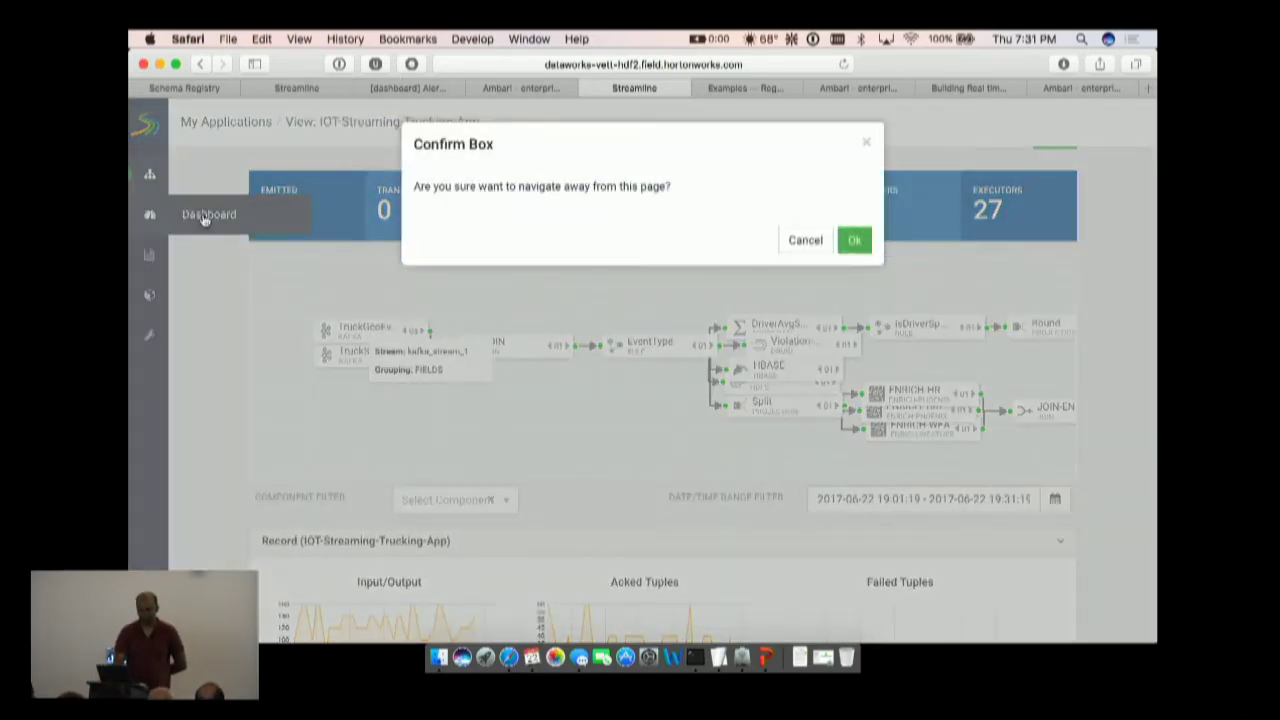
pyautogui.click(856, 245)
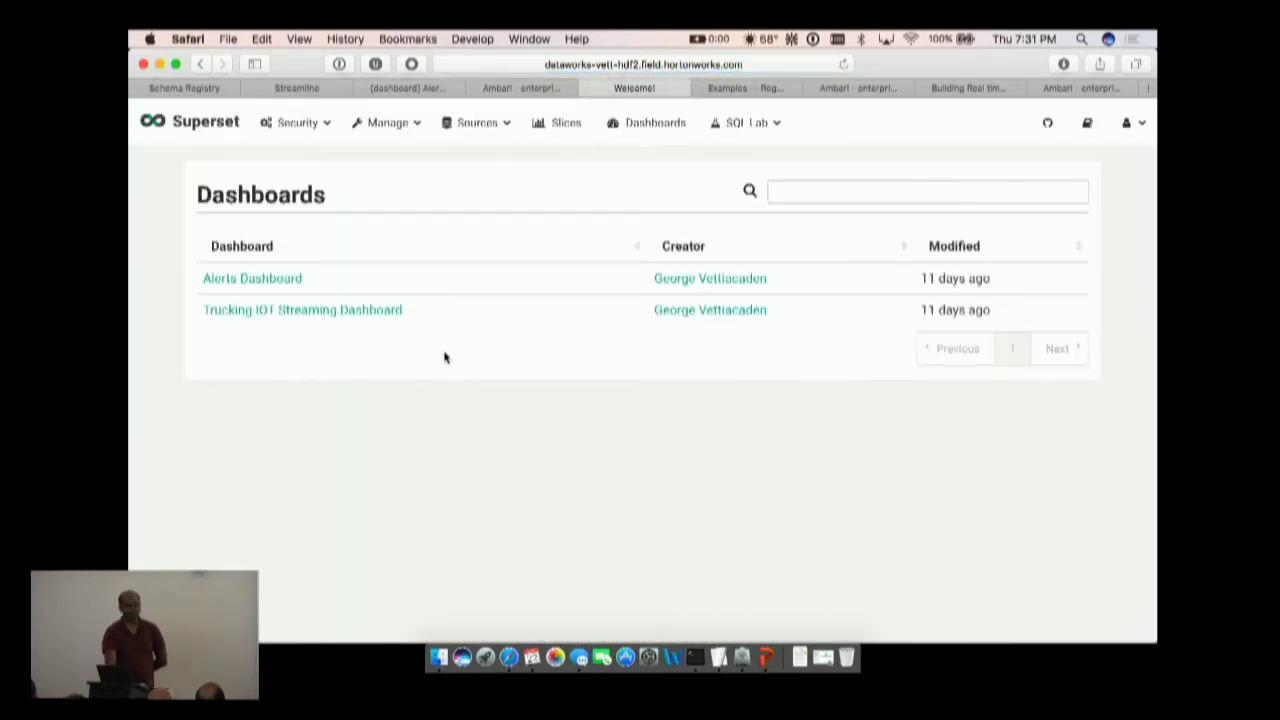
# Show Superset's Druid datasources: speeding drivers, violations predicted and violation events cubes.
pyautogui.click(491, 135)
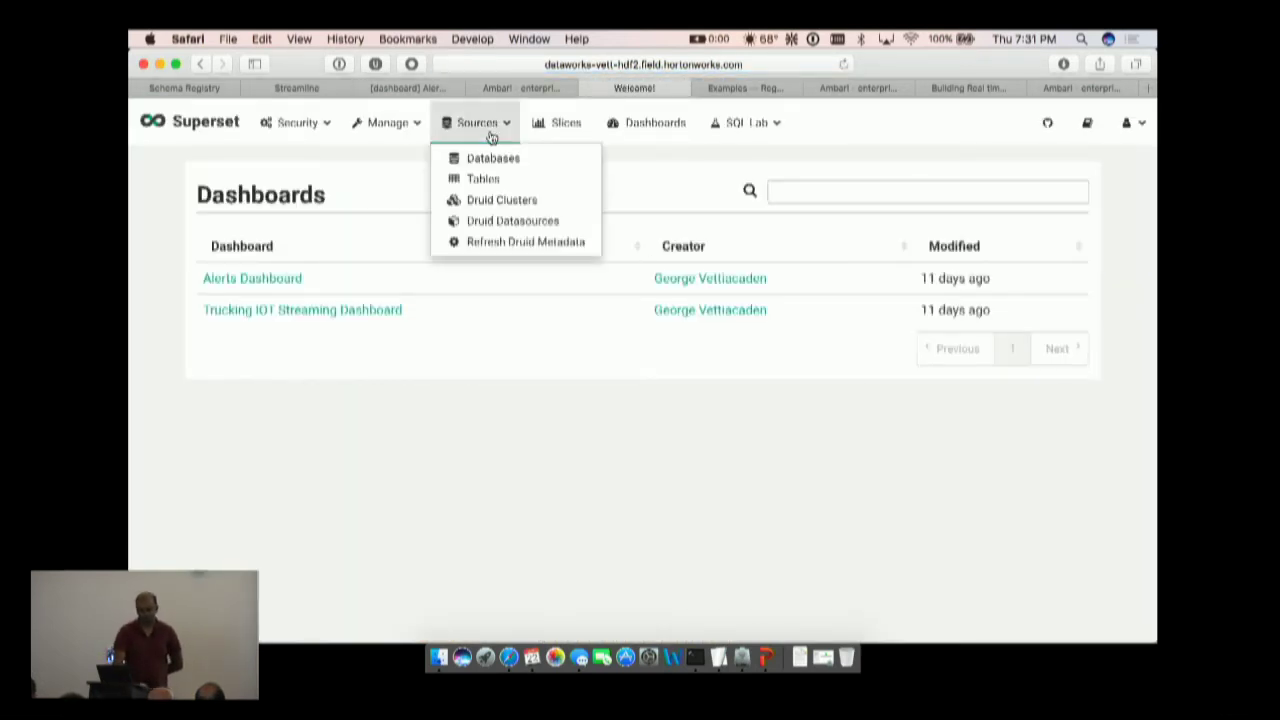
pyautogui.click(506, 224)
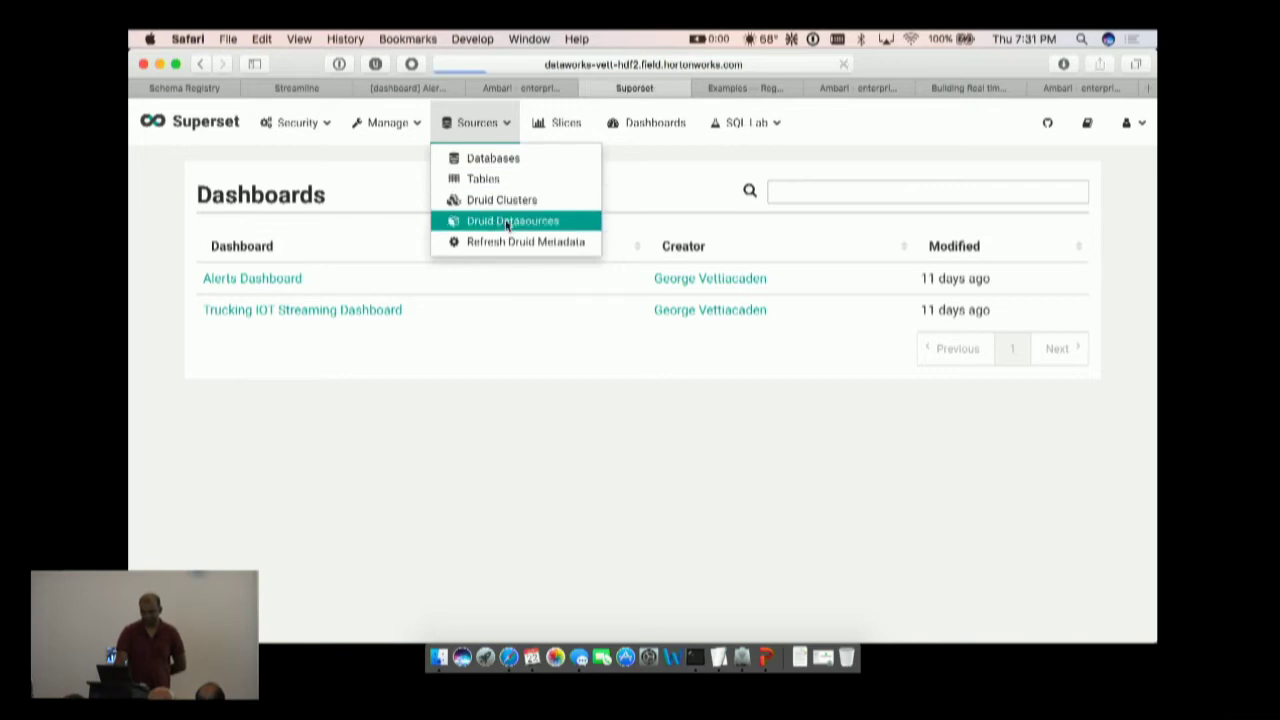